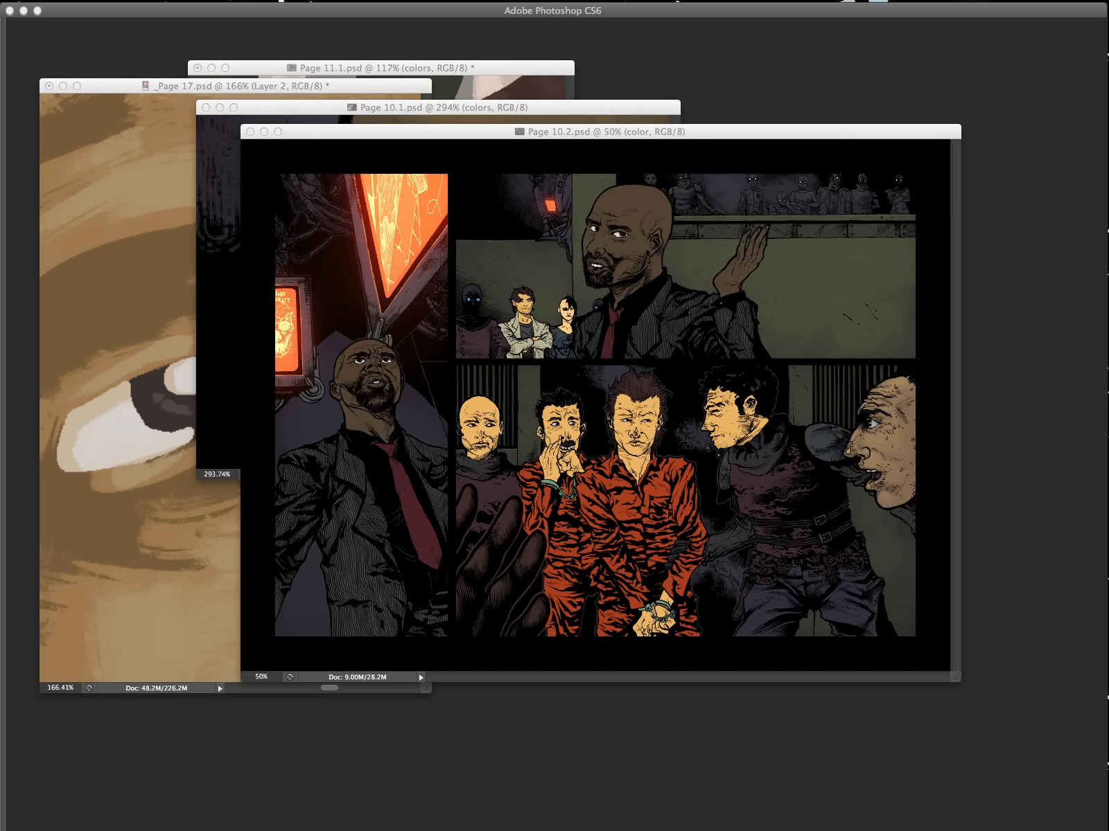
# - Move the Page 10.2 window below Page 10.1 and bring Page 10.1 forward with its layers accessible
pyautogui.click(717, 131)
pyautogui.moveTo(639, 136); pyautogui.dragTo(517, 395)
pyautogui.click(609, 566)
pyautogui.click(609, 255)
pyautogui.press('z')
pyautogui.press('Tab')
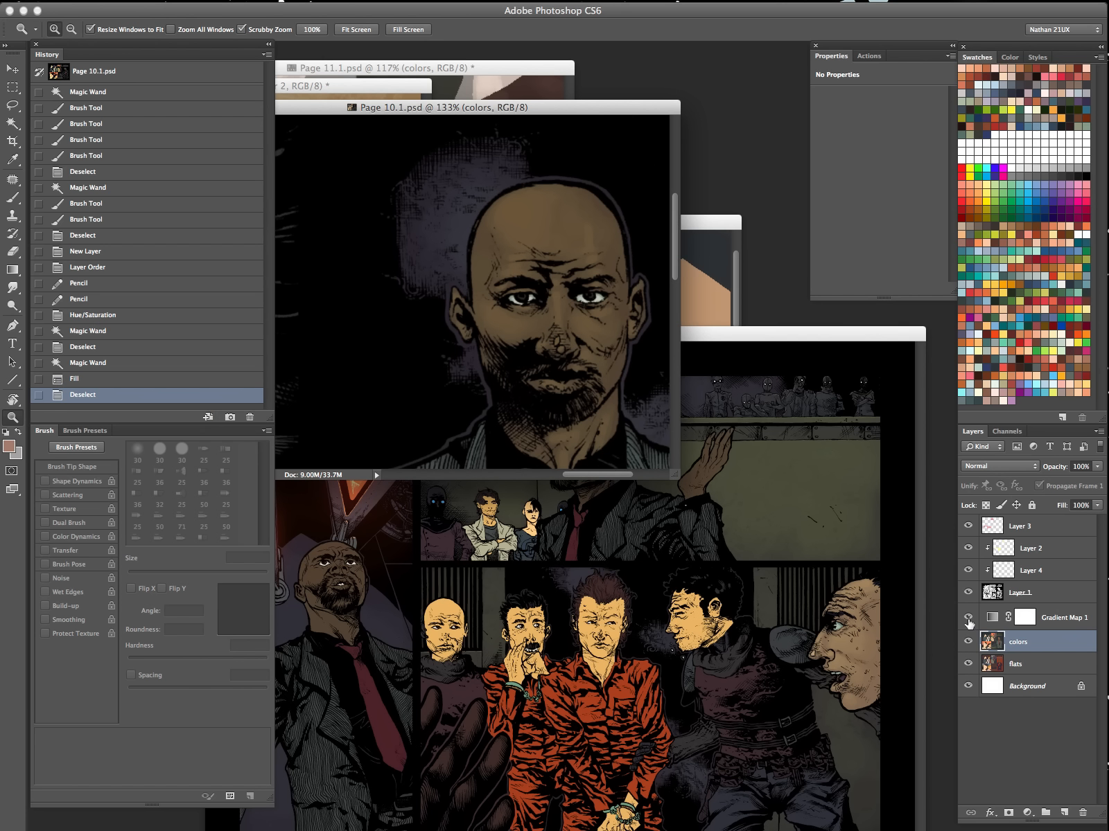
# - Hide Layer 1 and Gradient Map 1 in Page 10.1 and sample the jacket's grey-green for use in Page 10.2
pyautogui.scroll(-5, 542, 364)
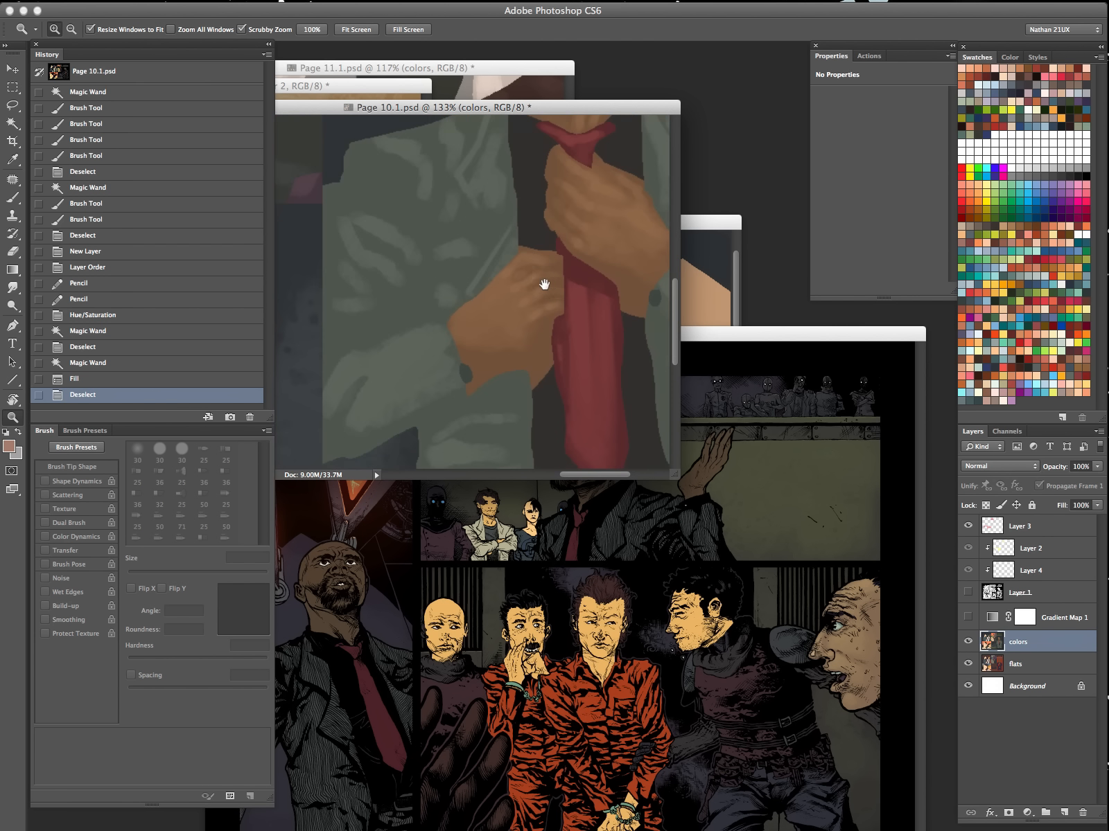
pyautogui.press('i')
pyautogui.moveTo(424, 294); pyautogui.dragTo(403, 350)
pyautogui.click(449, 570)
# - Zoom in on the suited man in Page 10.2, hide the selection outline and choose the _dry block brush preset
pyautogui.press('f')
pyautogui.press('z')
pyautogui.moveTo(448, 532); pyautogui.dragTo(650, 457)
pyautogui.press('super+h')
pyautogui.press('x')
pyautogui.click(548, 464)
pyautogui.press('b')
pyautogui.press('Tab')
pyautogui.press('Tab')
pyautogui.click(28, 12)
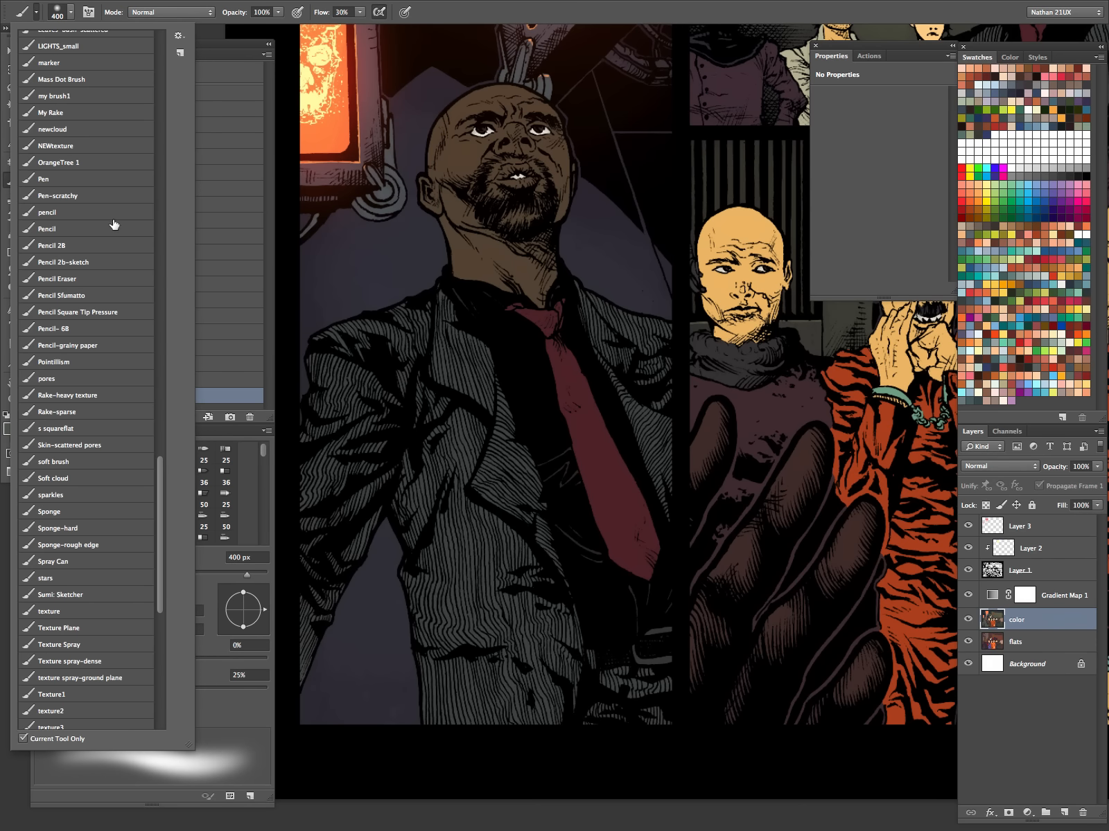
pyautogui.moveTo(160, 478)
pyautogui.mouseDown()
pyautogui.moveTo(160, 171)
pyautogui.moveTo(124, 32)
pyautogui.mouseUp()
pyautogui.click(106, 56)
pyautogui.click(474, 20)
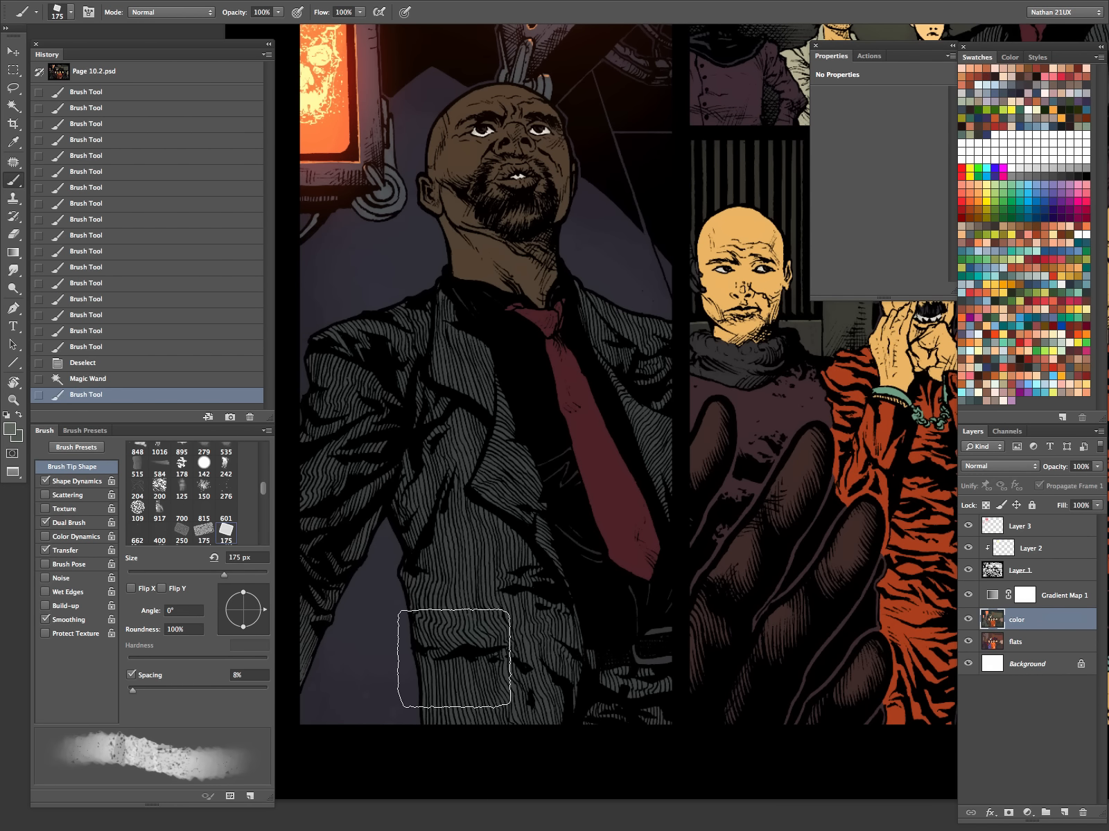
# - Reduce the brush to 9 px and paint grey-green highlights along the jacket lapel in the first panel
pyautogui.press('[')
pyautogui.press('[')
pyautogui.press('[')
pyautogui.press('[')
pyautogui.press('[')
pyautogui.press('[')
pyautogui.press('[')
pyautogui.press('[')
pyautogui.press('[')
pyautogui.press('[')
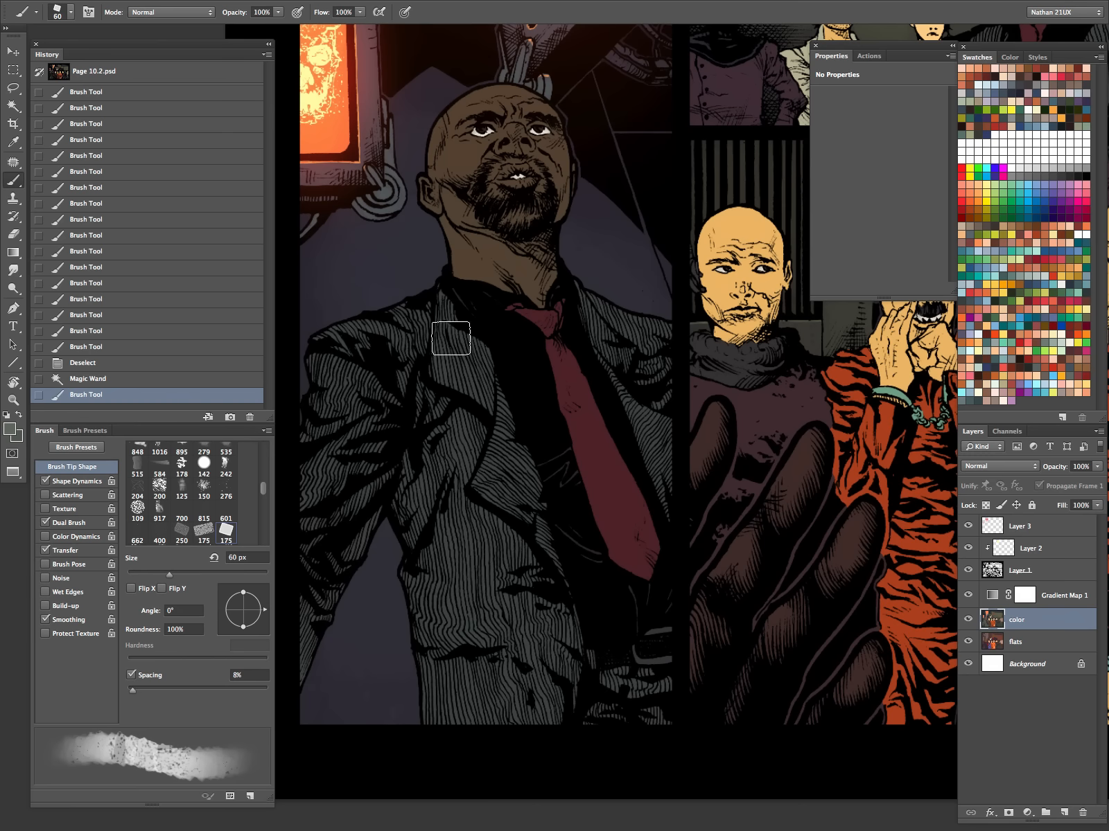
pyautogui.press('[')
pyautogui.press('[')
pyautogui.press('[')
pyautogui.press('[')
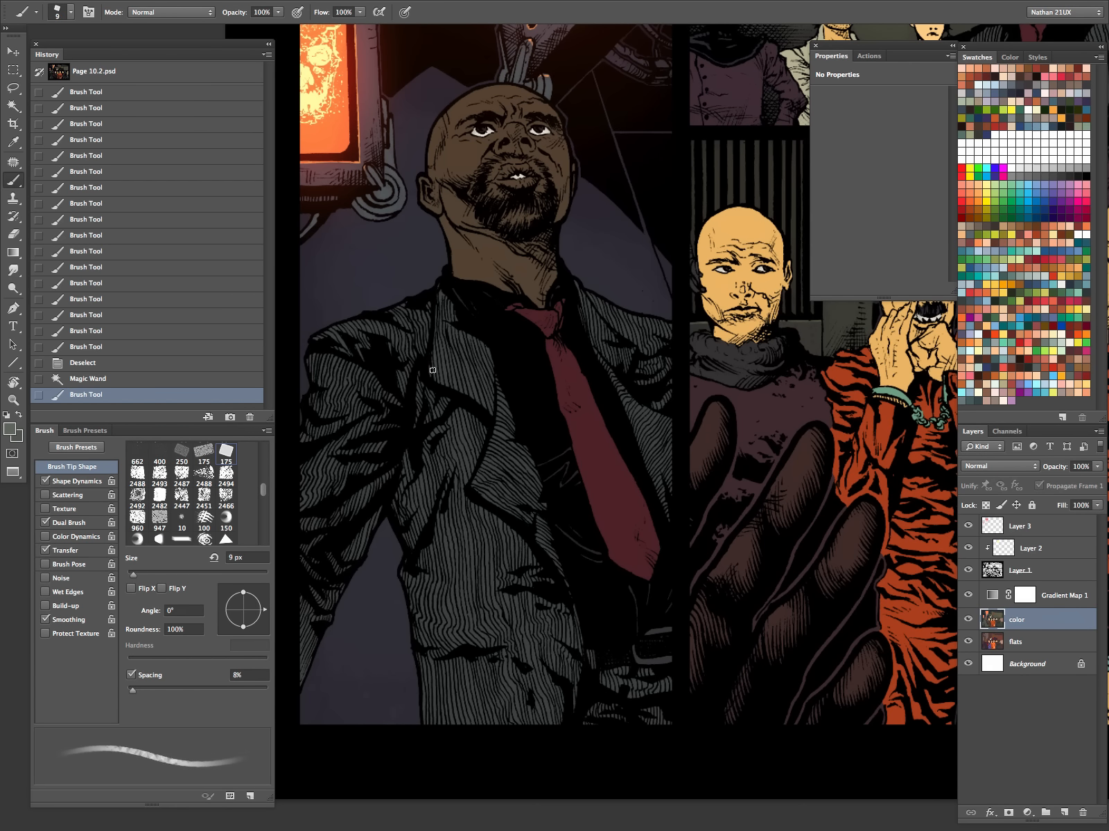
pyautogui.moveTo(439, 293); pyautogui.dragTo(486, 478)
pyautogui.moveTo(498, 425); pyautogui.dragTo(492, 367)
pyautogui.moveTo(489, 374)
pyautogui.mouseDown()
pyautogui.moveTo(442, 344)
pyautogui.moveTo(462, 378)
pyautogui.moveTo(465, 336)
pyautogui.mouseUp()
# - Enlarge the brush and paint more grey-green highlights on the jacket front, then use 15 px for the shoulders and sleeve
pyautogui.press(']')
pyautogui.press(']')
pyautogui.press(']')
pyautogui.press(']')
pyautogui.moveTo(488, 401); pyautogui.dragTo(528, 502)
pyautogui.moveTo(537, 519); pyautogui.dragTo(563, 569)
pyautogui.press('[')
pyautogui.press('[')
pyautogui.moveTo(593, 319)
pyautogui.mouseDown()
pyautogui.moveTo(634, 402)
pyautogui.moveTo(650, 391)
pyautogui.mouseUp()
pyautogui.moveTo(650, 392)
pyautogui.mouseDown()
pyautogui.moveTo(651, 342)
pyautogui.moveTo(654, 378)
pyautogui.mouseUp()
pyautogui.moveTo(654, 378); pyautogui.dragTo(641, 360)
pyautogui.moveTo(457, 350); pyautogui.dragTo(474, 383)
pyautogui.moveTo(408, 316); pyautogui.dragTo(420, 417)
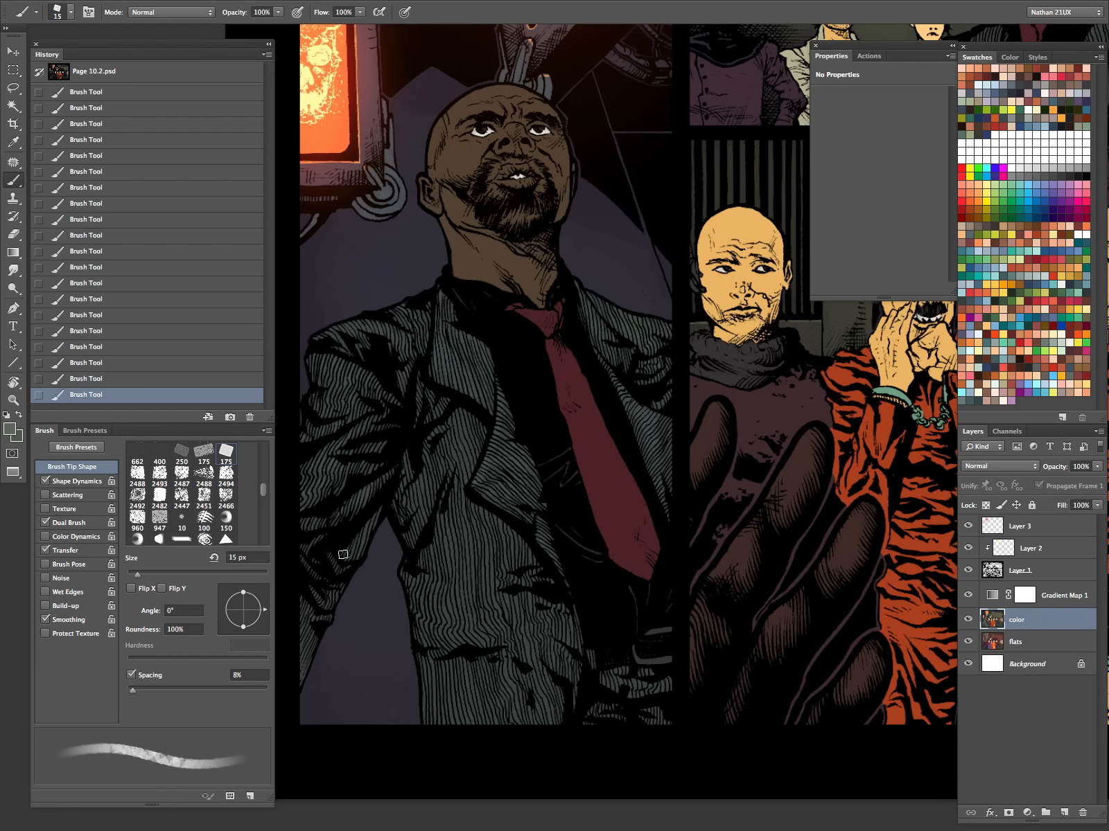
# - Select the man's red ties in Page 10.2 and sample the lighter tie red from Page 10.1
pyautogui.press('Tab')
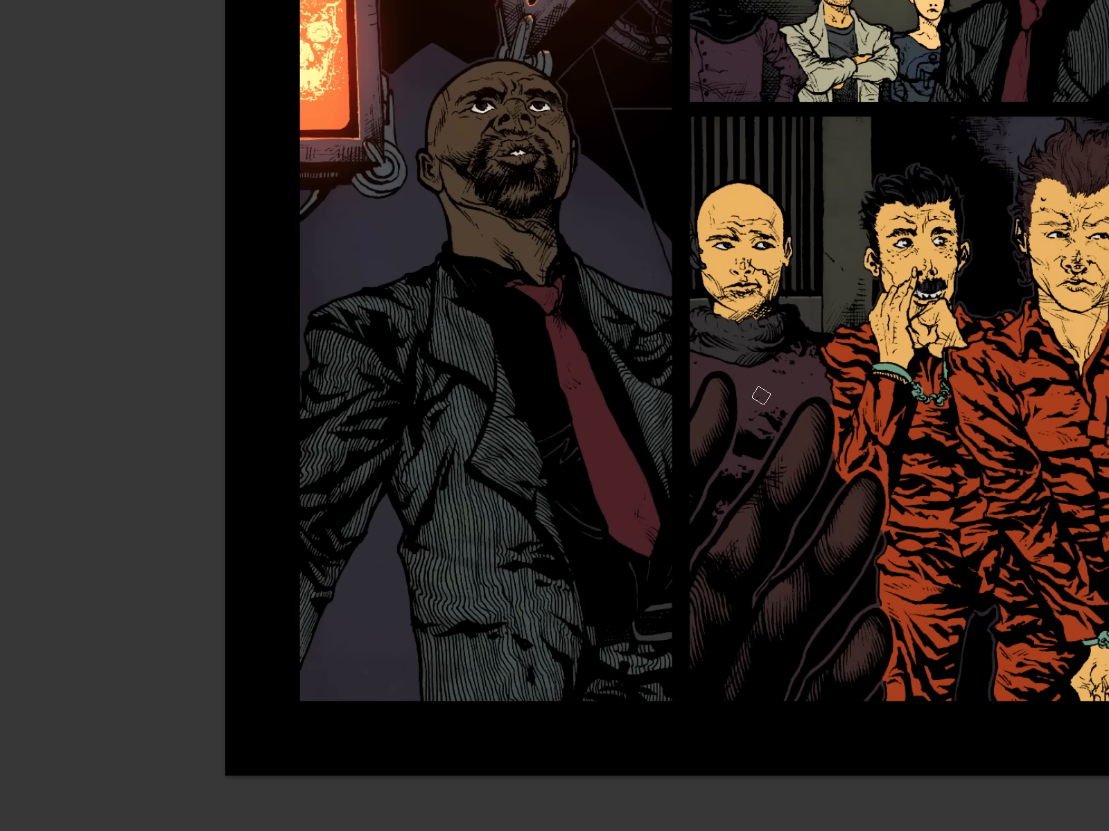
pyautogui.moveTo(825, 365)
pyautogui.mouseDown()
pyautogui.moveTo(482, 772)
pyautogui.moveTo(454, 773)
pyautogui.mouseUp()
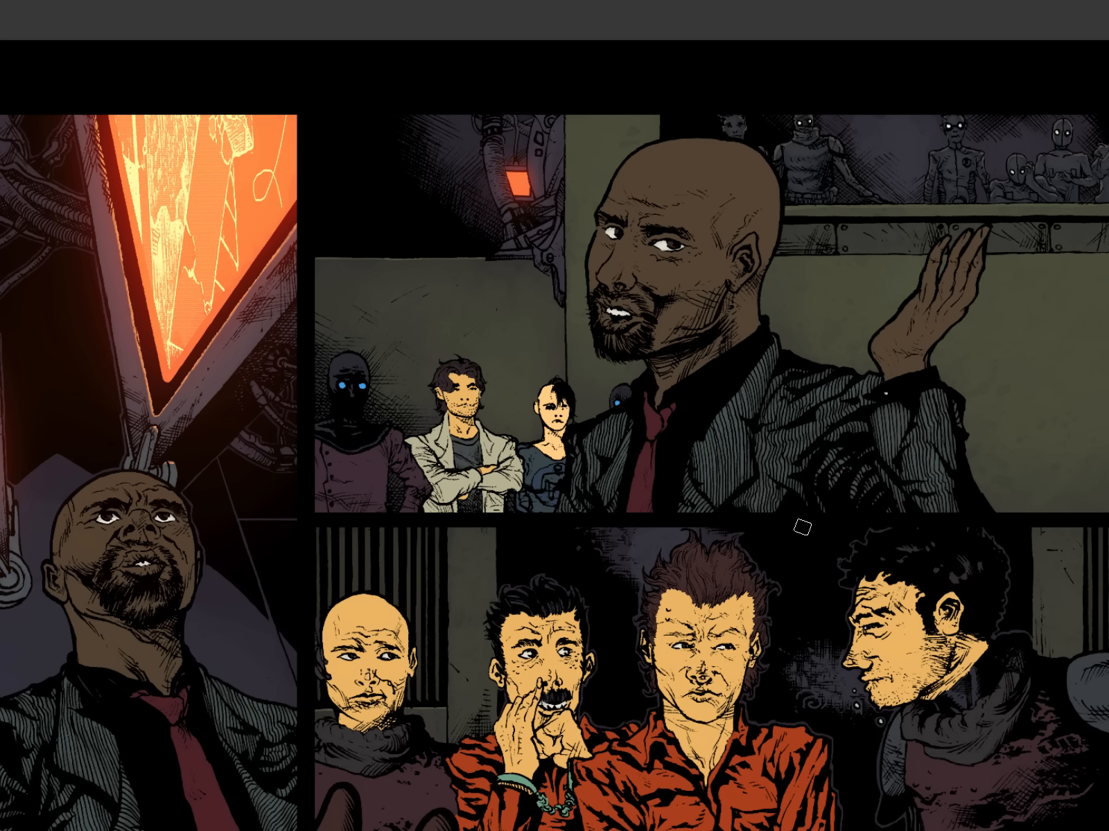
pyautogui.moveTo(796, 526); pyautogui.dragTo(706, 579)
pyautogui.moveTo(749, 588); pyautogui.dragTo(729, 391)
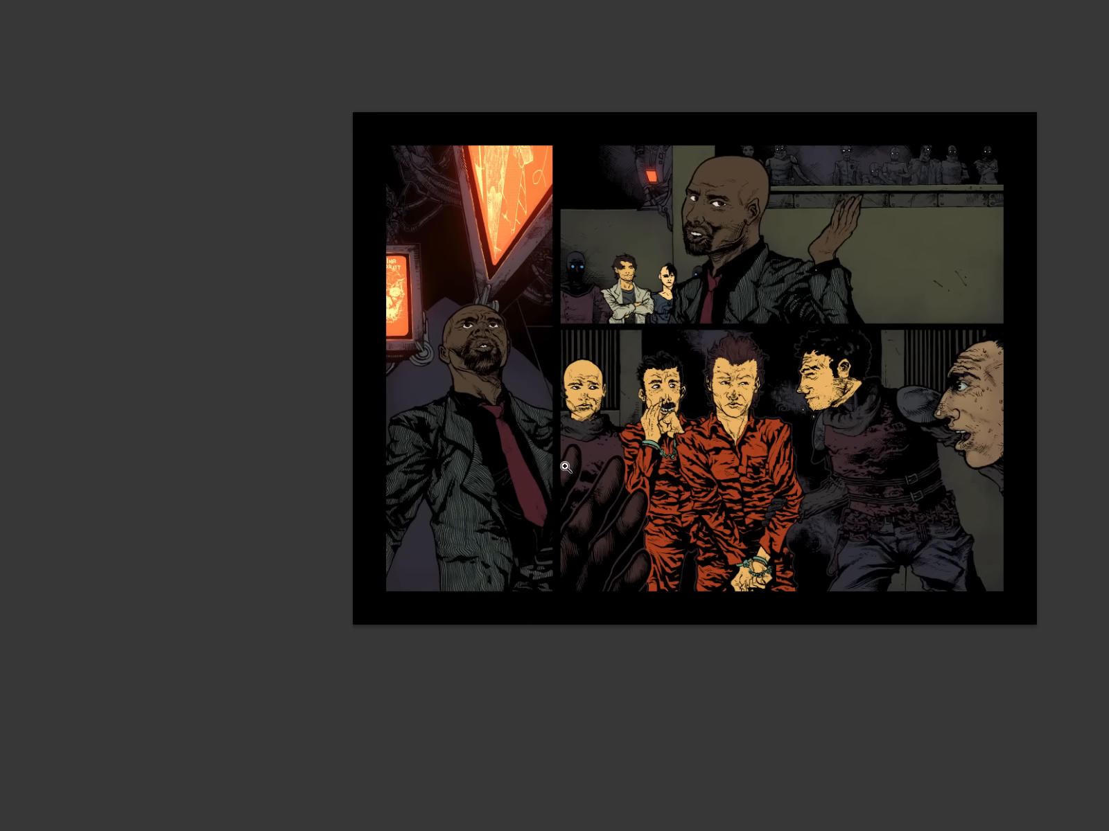
pyautogui.moveTo(551, 475); pyautogui.dragTo(589, 455)
pyautogui.press('f')
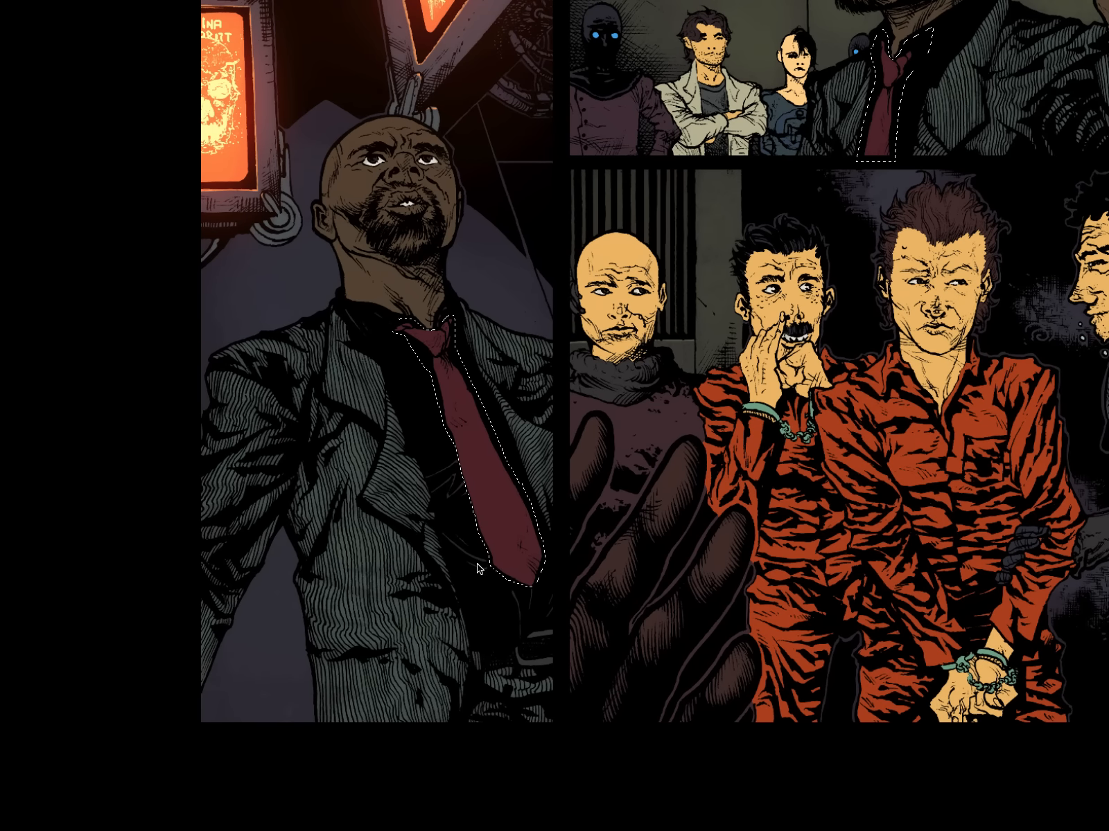
pyautogui.press('f')
pyautogui.click(609, 230)
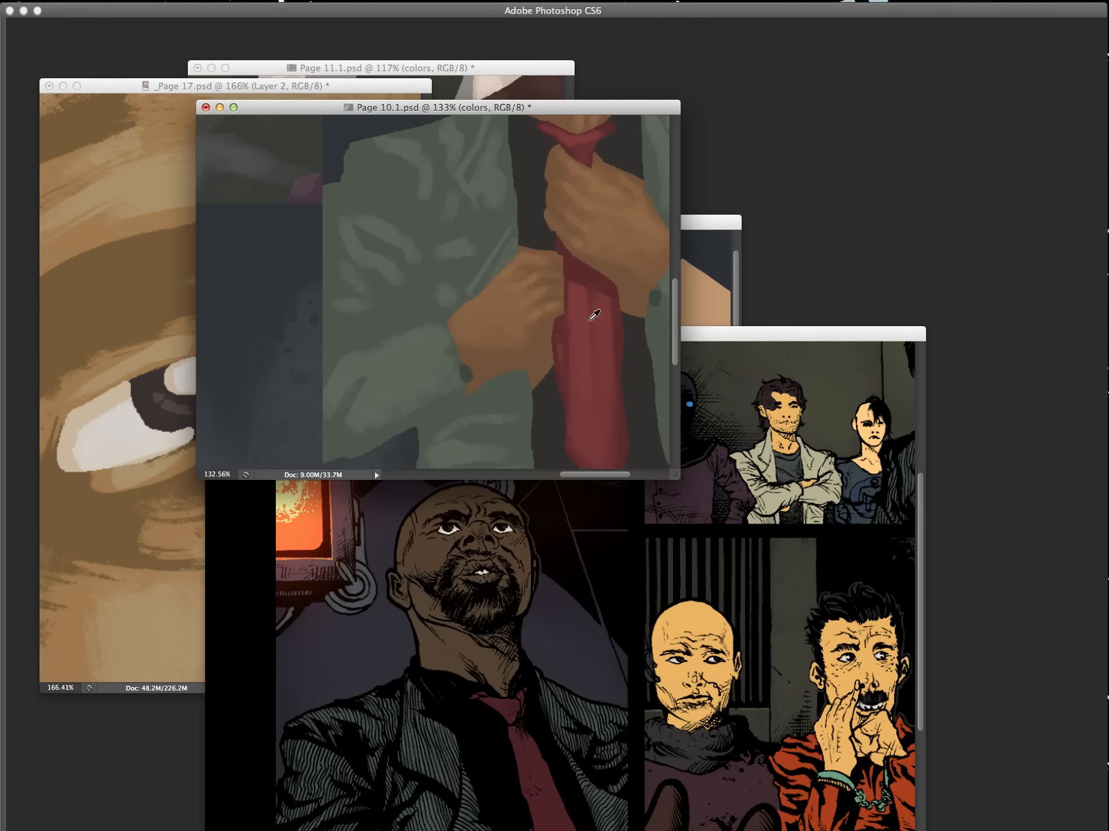
pyautogui.click(573, 575)
# - Paint the sampled red over the tie in the first panel and deselect it
pyautogui.press('f')
pyautogui.moveTo(450, 396); pyautogui.dragTo(558, 457)
pyautogui.hotkey('ctrl', 'd')
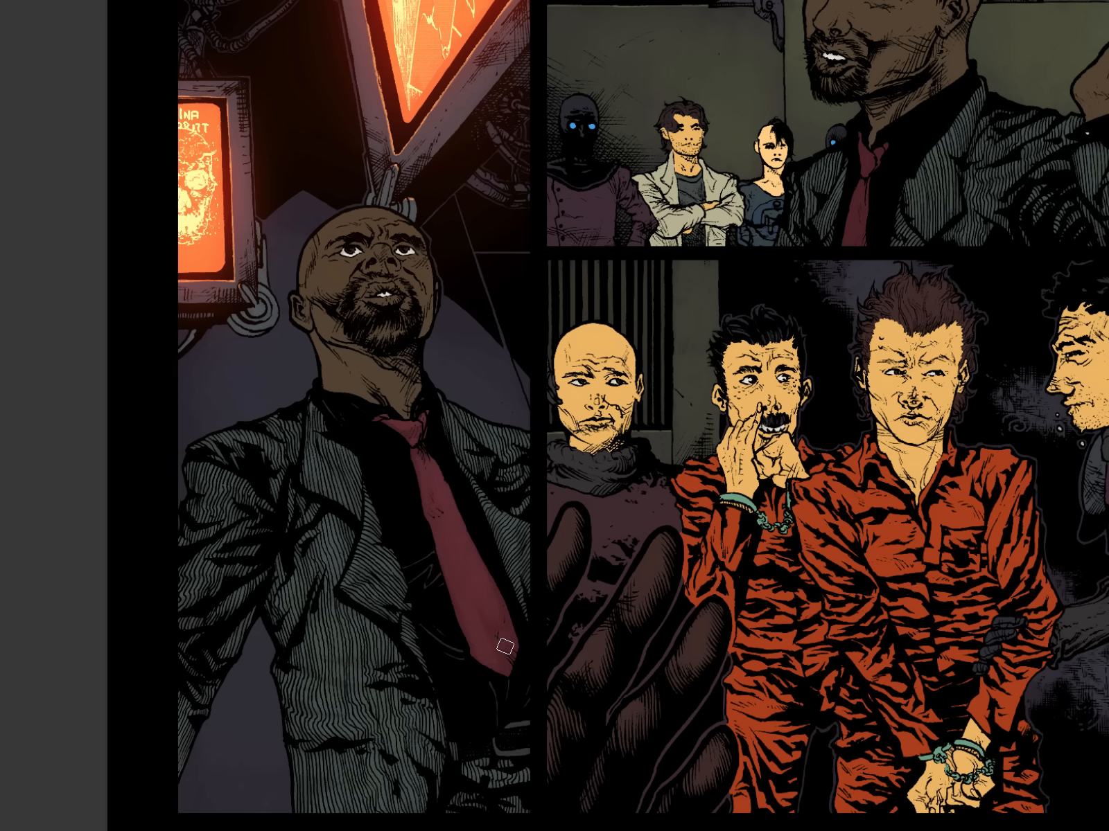
# - Select the belt and cuff details from the flats layer and sample a dark grey with Gradient Map 1 hidden
pyautogui.moveTo(821, 463); pyautogui.dragTo(837, 381)
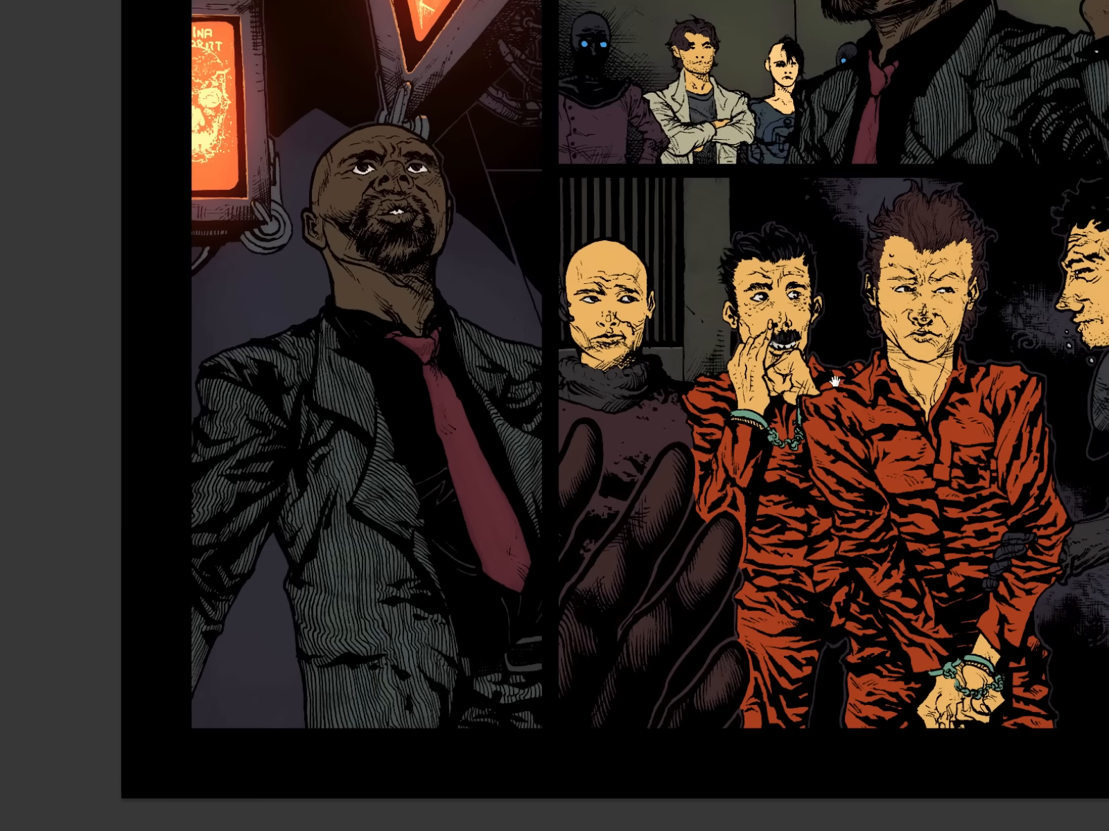
pyautogui.moveTo(532, 637); pyautogui.dragTo(528, 707)
pyautogui.press('Tab')
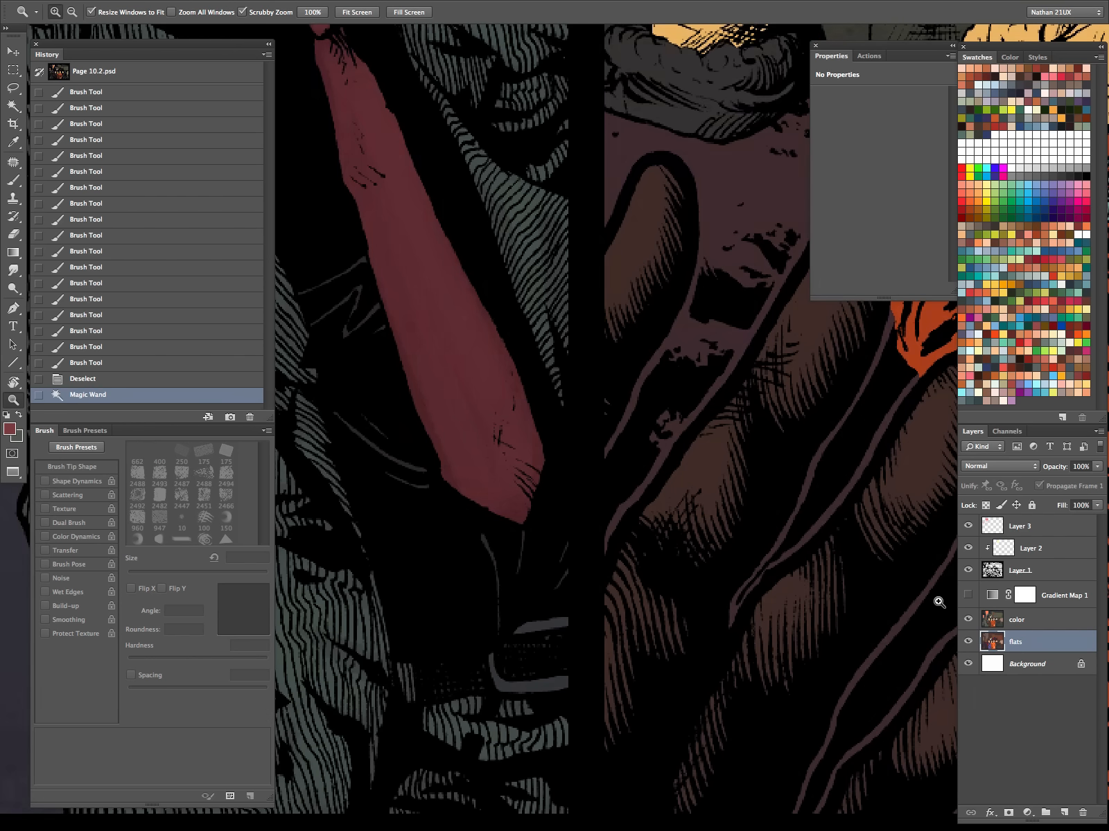
pyautogui.click(968, 595)
pyautogui.press('i')
pyautogui.click(547, 683)
pyautogui.moveTo(646, 593); pyautogui.dragTo(573, 648)
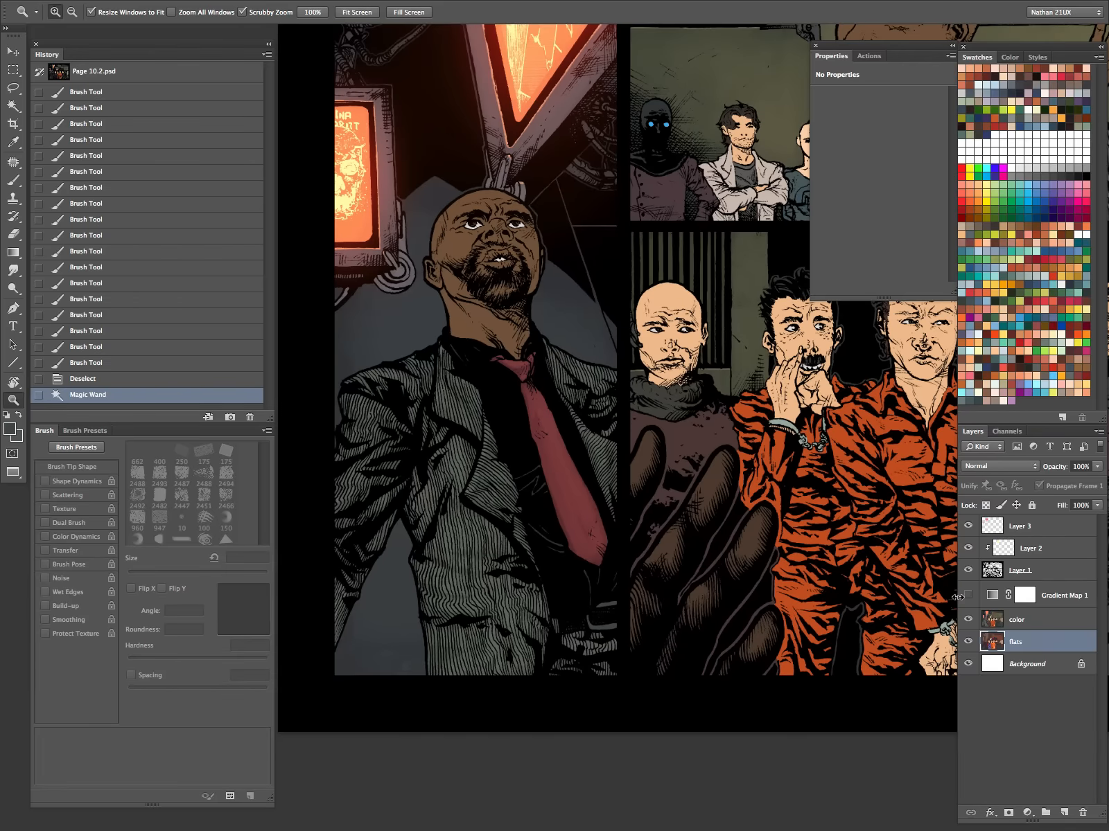
# - Show Gradient Map 1 again, fill the selected belt and cuff details on the color layer with the sampled grey, and deselect
pyautogui.click(969, 595)
pyautogui.moveTo(831, 495); pyautogui.dragTo(614, 556)
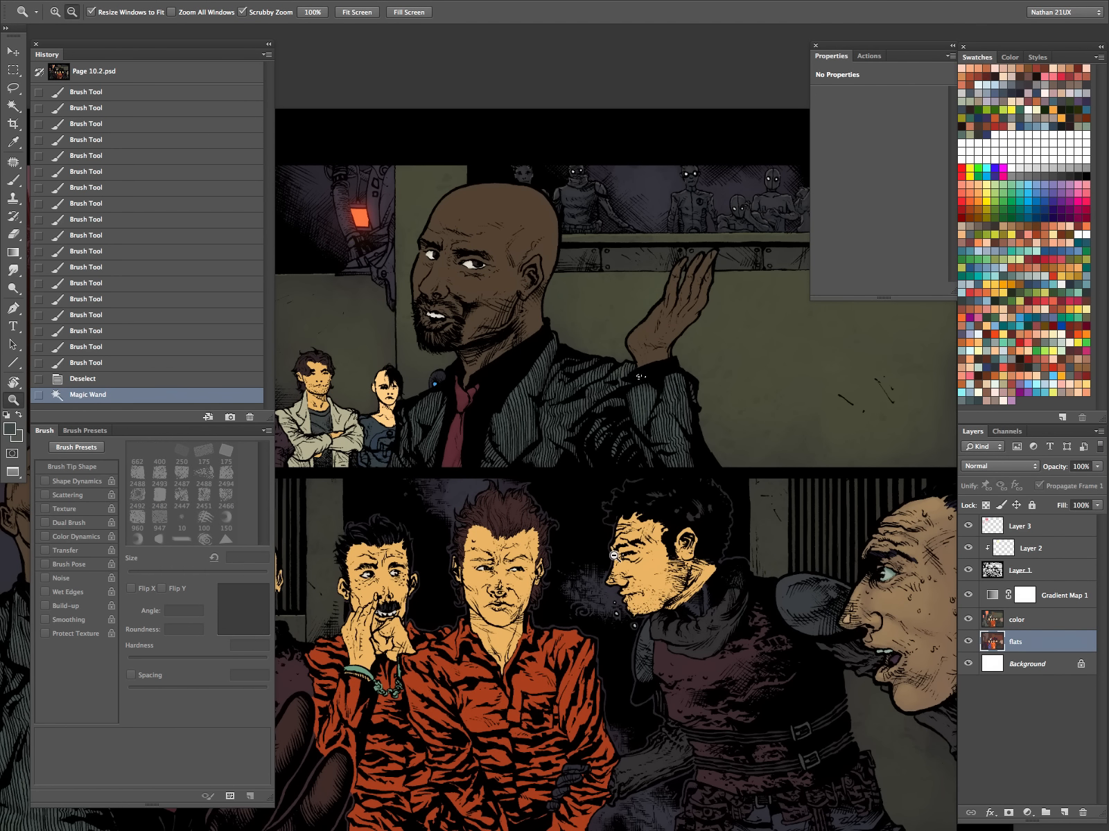
pyautogui.click(1036, 620)
pyautogui.hotkey('alt', 'BackSpace')
pyautogui.hotkey('ctrl', 'd')
pyautogui.click(710, 485)
pyautogui.moveTo(491, 562); pyautogui.dragTo(760, 455)
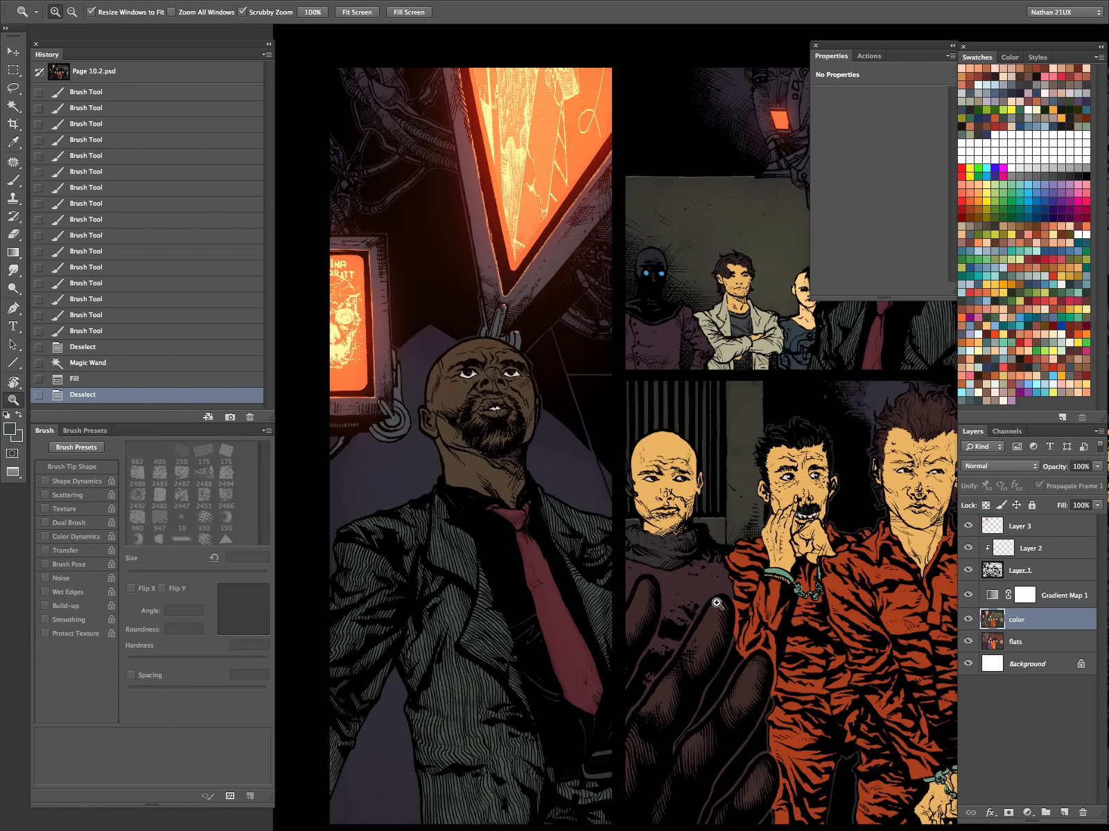
# - Add a new layer above Layer 3 and set up the brush with white at 45 px
pyautogui.press('b')
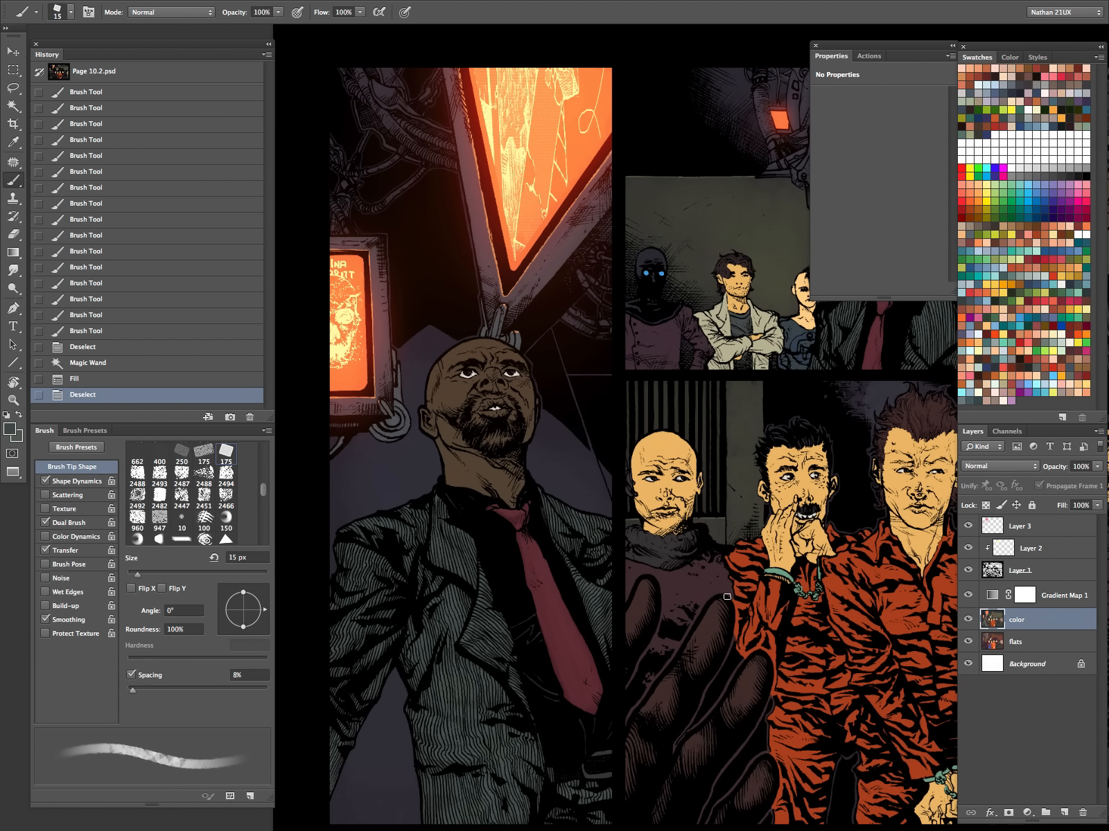
pyautogui.click(1043, 531)
pyautogui.hotkey('ctrl', 'shift', 'n')
pyautogui.press('Return')
pyautogui.press('d')
pyautogui.press('x')
pyautogui.press(']')
pyautogui.press(']')
pyautogui.press(']')
pyautogui.press(']')
pyautogui.press(']')
pyautogui.press(']')
pyautogui.press(']')
pyautogui.press(']')
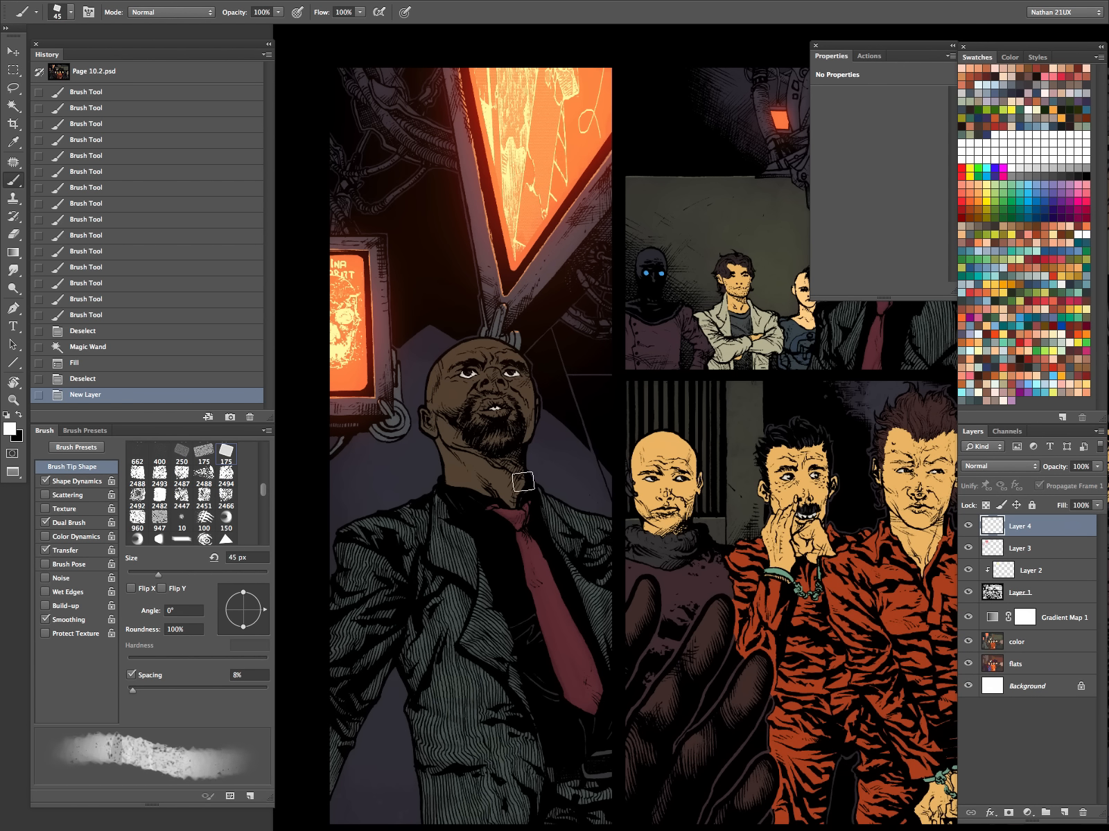
# - Test the brush texture with white strokes and dabs beside the man's neck and shoulder, enlarging it to 90 px
pyautogui.moveTo(530, 488); pyautogui.dragTo(546, 509)
pyautogui.click(546, 511)
pyautogui.click(540, 527)
pyautogui.click(543, 534)
pyautogui.click(581, 493)
pyautogui.click(595, 514)
pyautogui.click(589, 521)
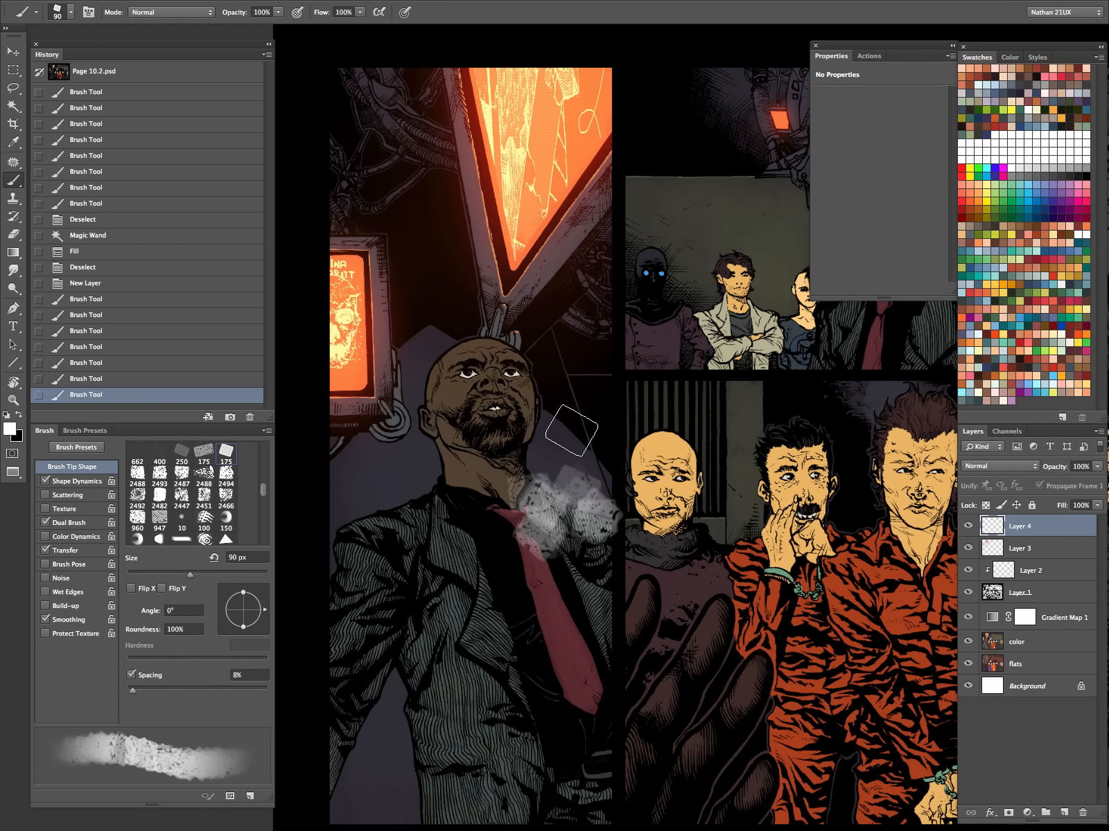
pyautogui.click(566, 426)
# - View the brush preset list and stamp white texture dabs over the man's head, neck and upper jacket
pyautogui.click(23, 11)
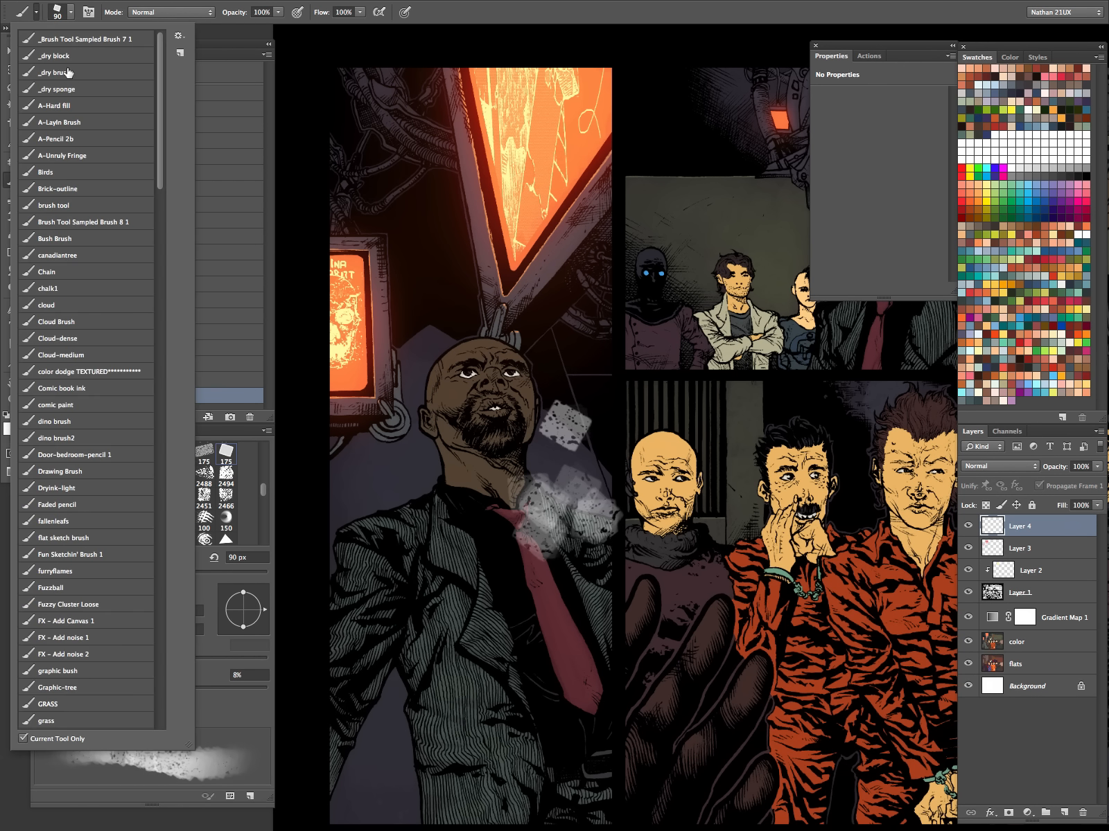
pyautogui.click(508, 329)
pyautogui.click(495, 478)
pyautogui.click(484, 581)
pyautogui.click(478, 540)
pyautogui.click(407, 472)
pyautogui.click(406, 444)
pyautogui.click(418, 430)
pyautogui.click(438, 454)
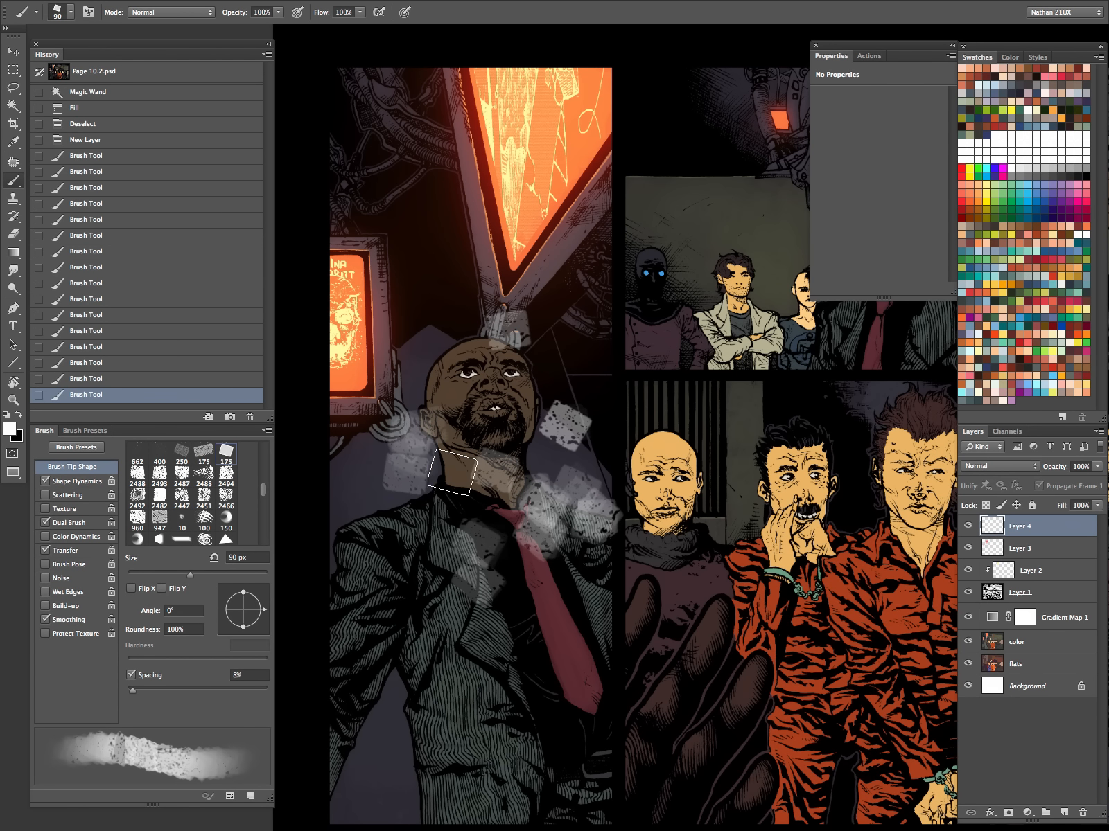
pyautogui.click(452, 472)
pyautogui.click(431, 381)
pyautogui.click(436, 361)
pyautogui.click(462, 362)
# - Open the brush's Shape Dynamics settings and stamp more white dabs over the jacket shoulder and the dark machinery above
pyautogui.click(76, 481)
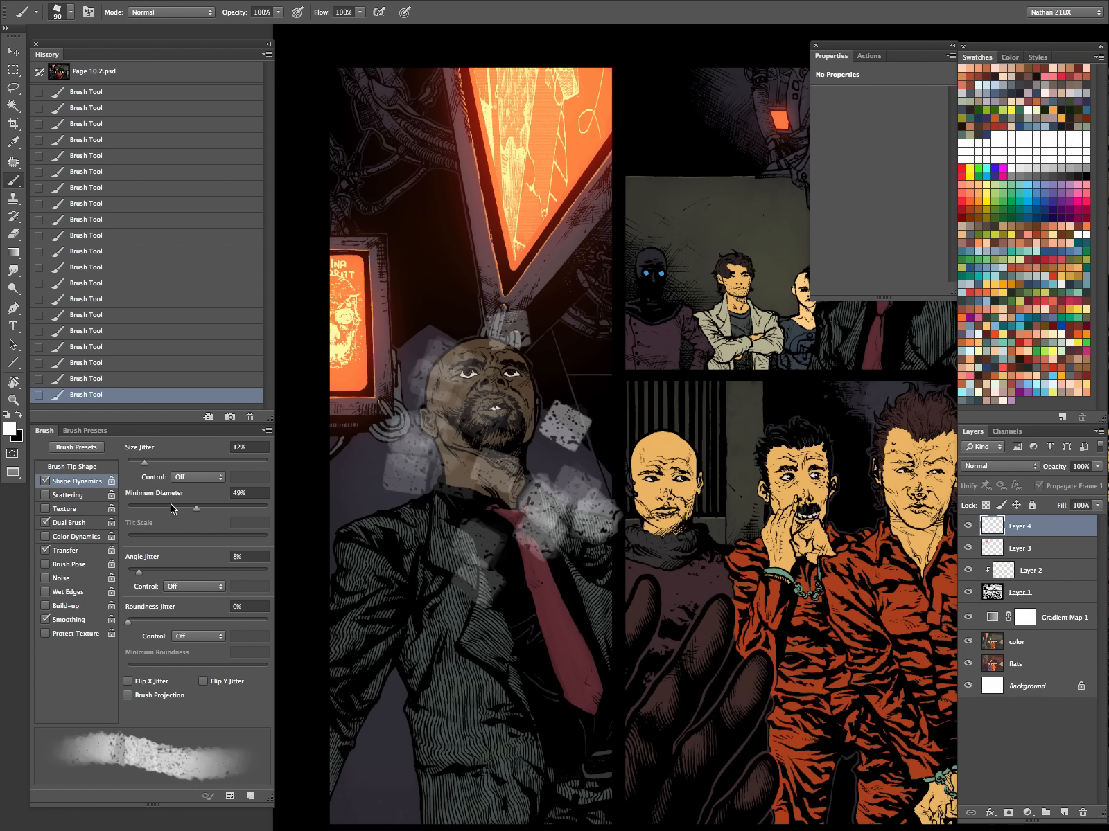
pyautogui.click(355, 473)
pyautogui.click(349, 527)
pyautogui.click(389, 548)
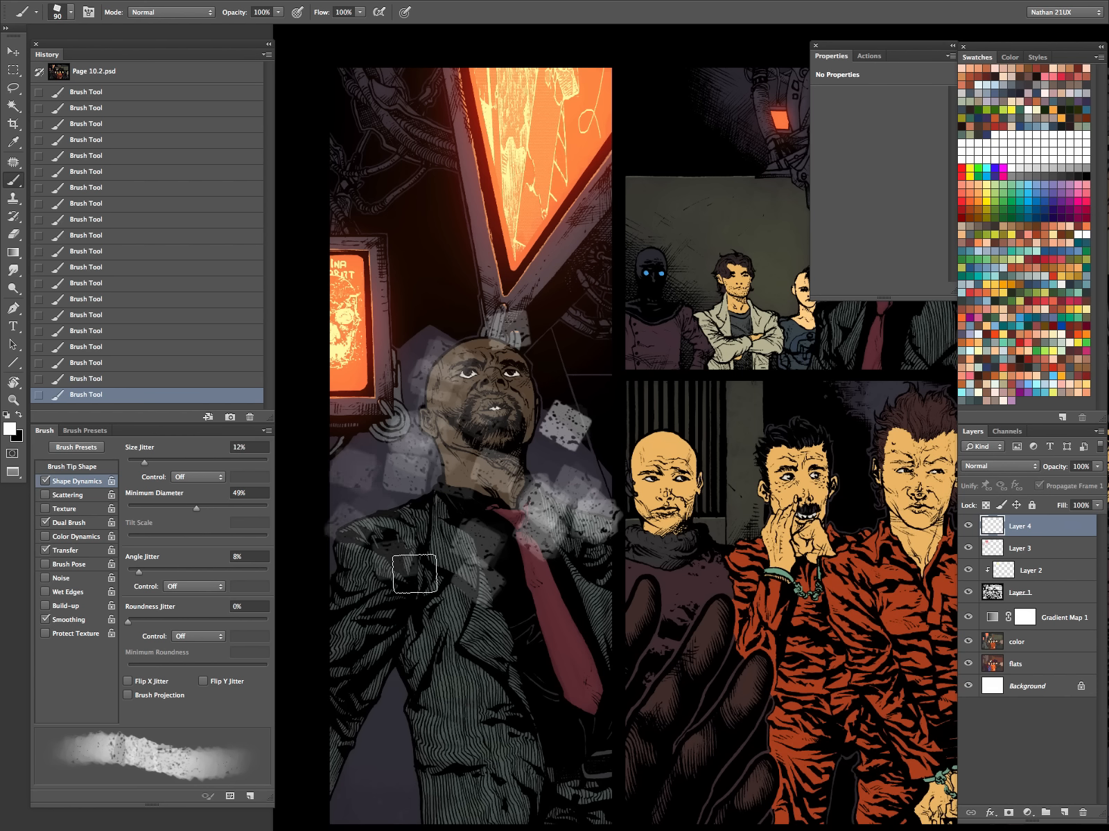
pyautogui.click(408, 567)
pyautogui.click(431, 599)
pyautogui.click(432, 243)
pyautogui.click(463, 278)
pyautogui.click(437, 186)
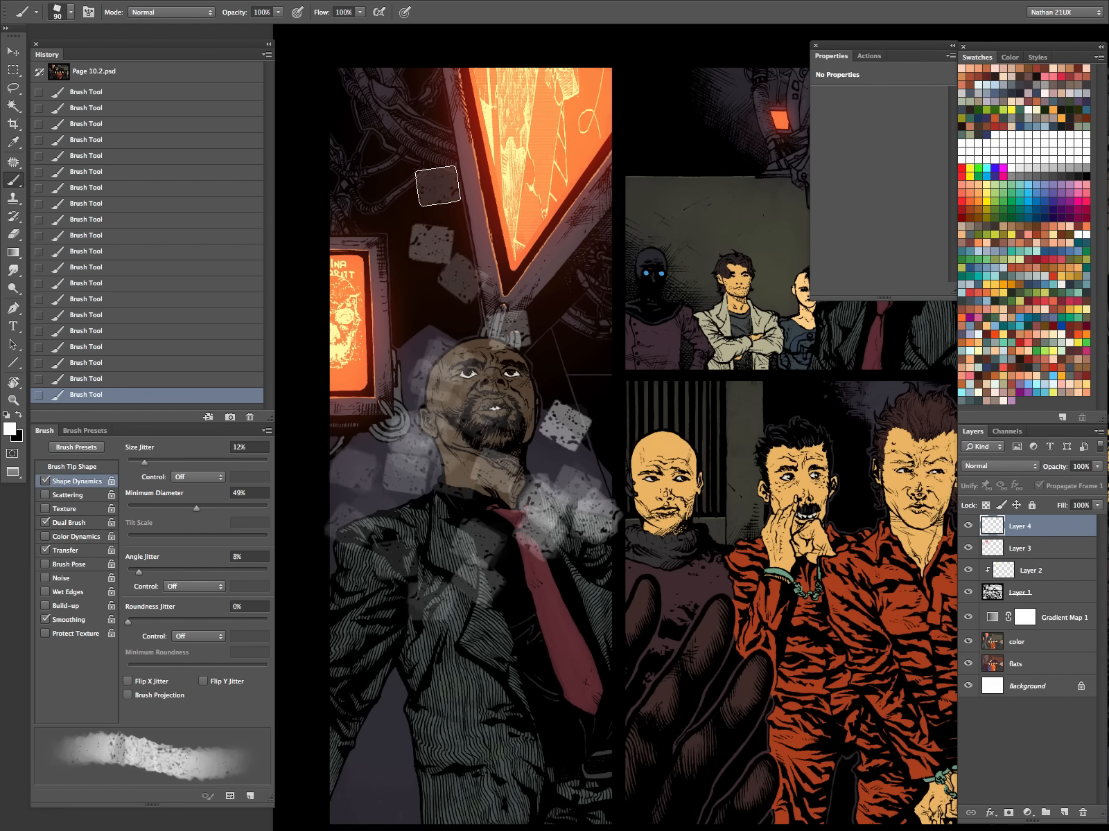
pyautogui.click(388, 217)
pyautogui.click(413, 285)
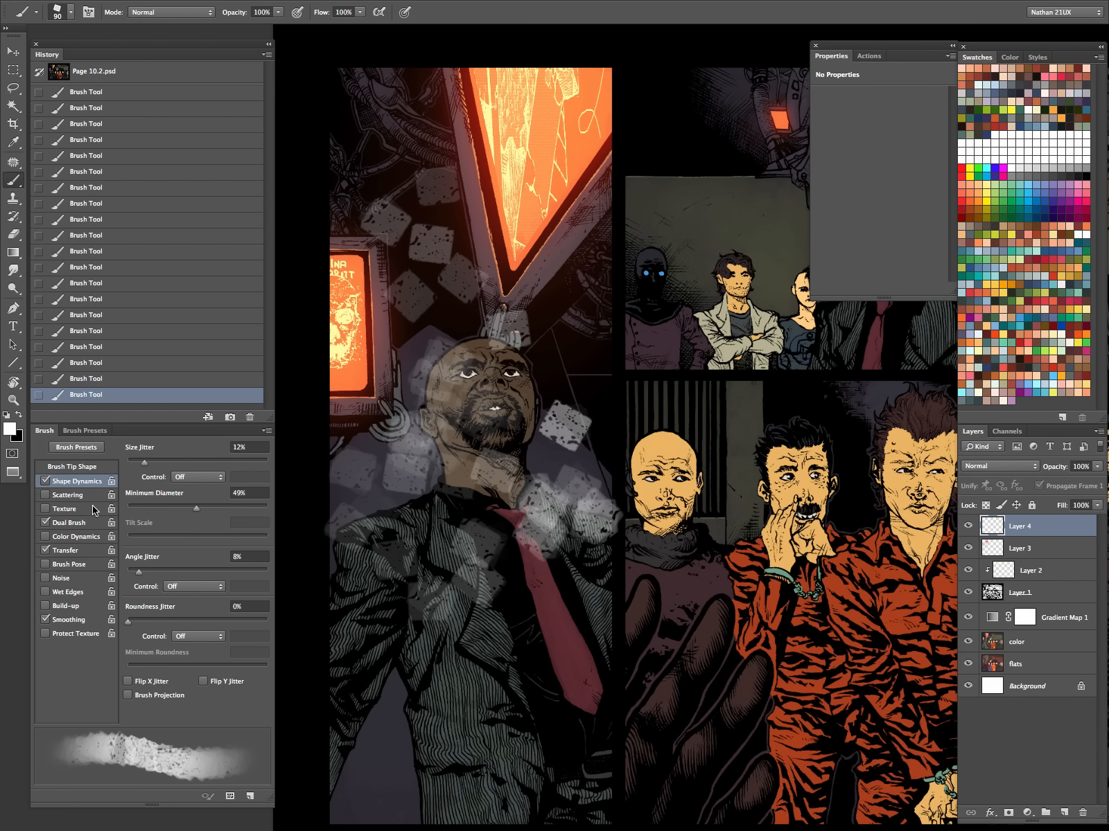
# - Delete Layer 4 containing the white test dabs
pyautogui.moveTo(1035, 526); pyautogui.dragTo(1082, 813)
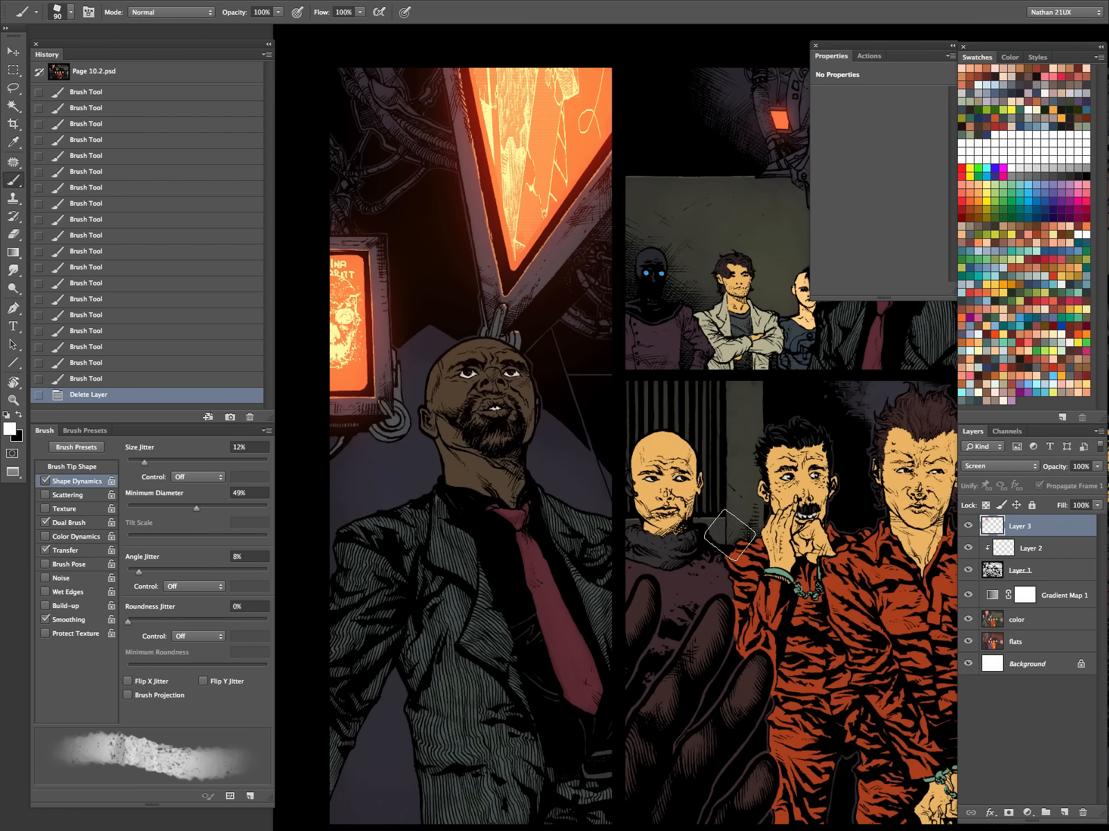
pyautogui.scroll(-3, 693, 686)
pyautogui.press('Tab')
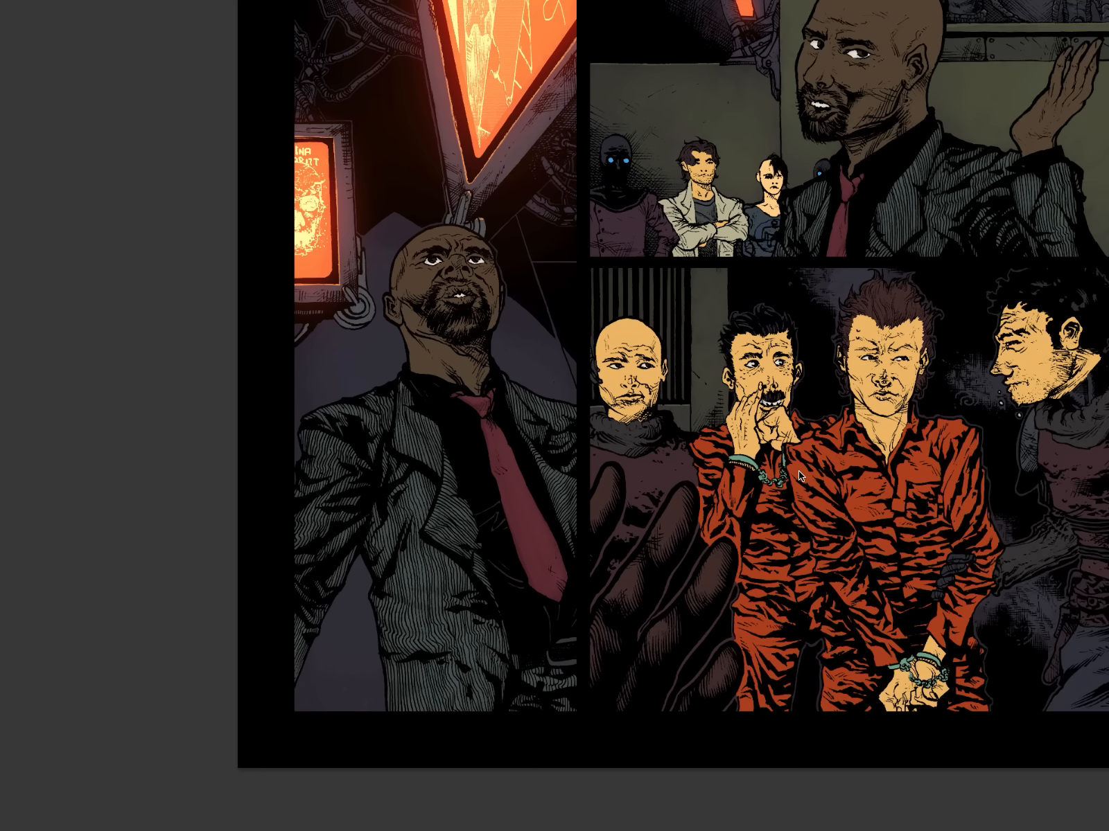
pyautogui.moveTo(790, 458); pyautogui.dragTo(666, 643)
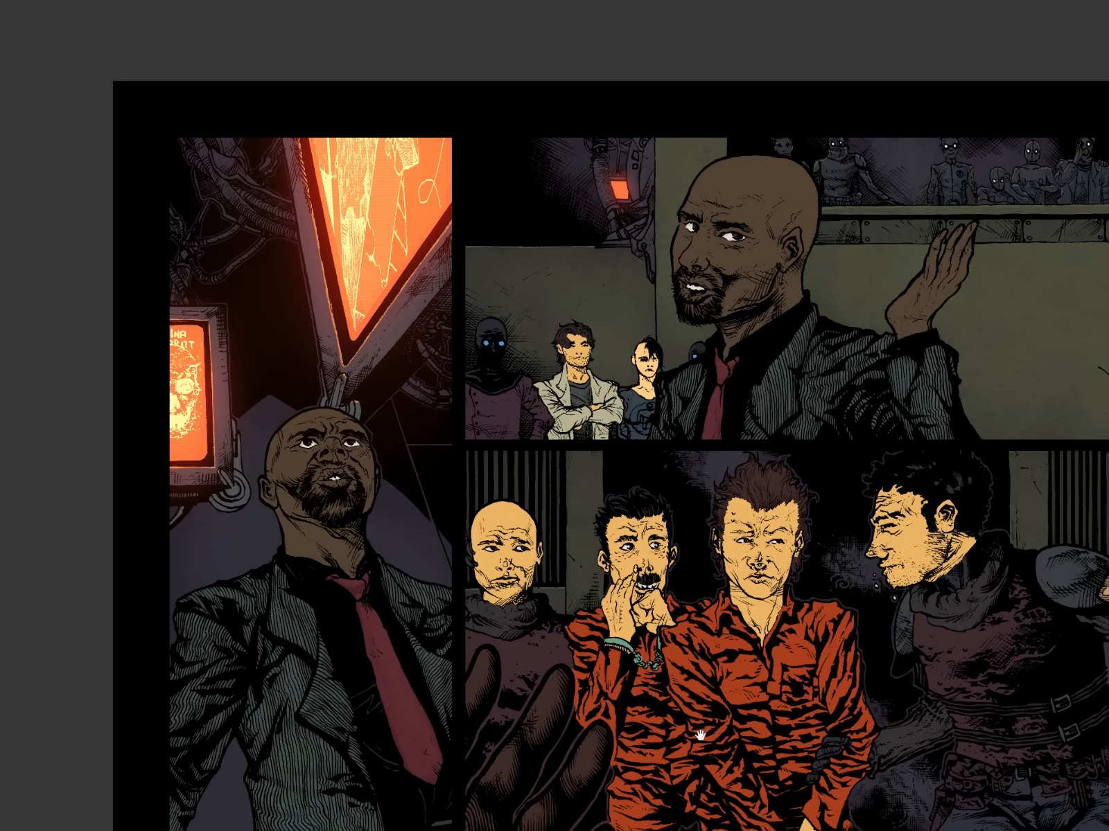
pyautogui.moveTo(699, 732); pyautogui.dragTo(683, 701)
pyautogui.moveTo(676, 584); pyautogui.dragTo(717, 629)
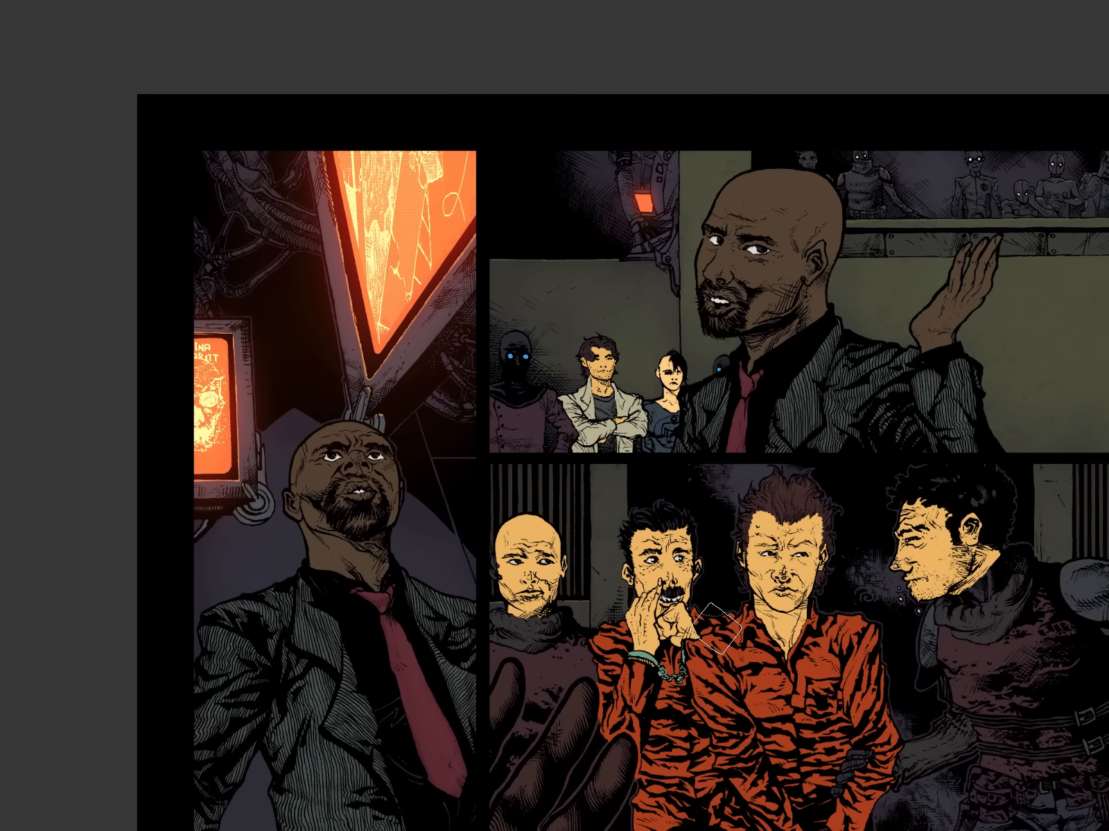
# - Sample the brown skin tone from the hand in Page 10.1 and return to Page 10.2 in full-screen view
pyautogui.press('f')
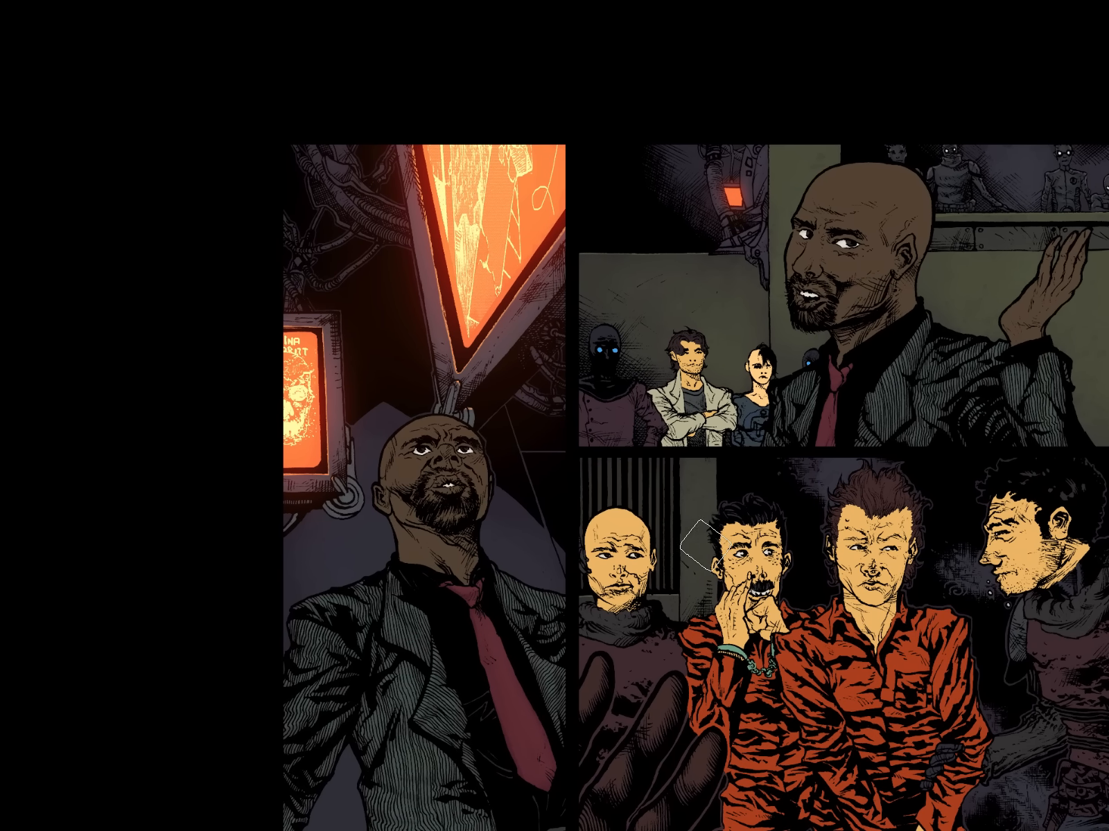
pyautogui.click(585, 226)
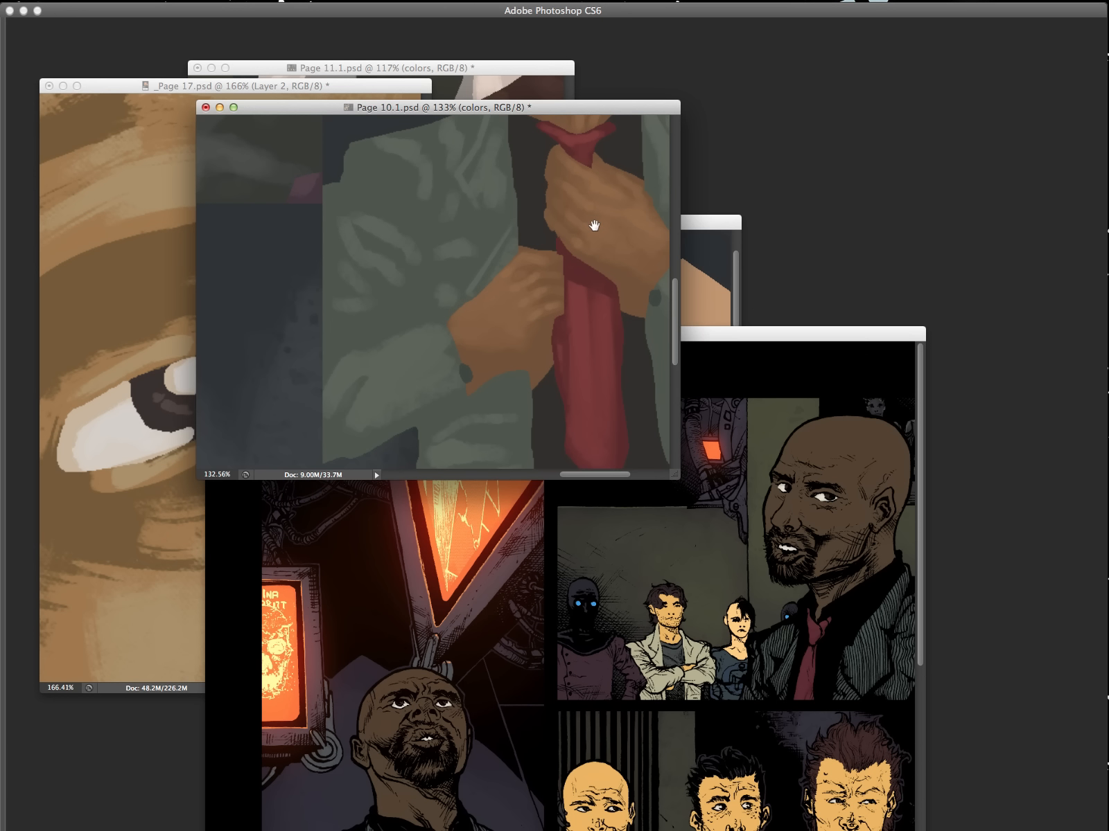
pyautogui.click(639, 257)
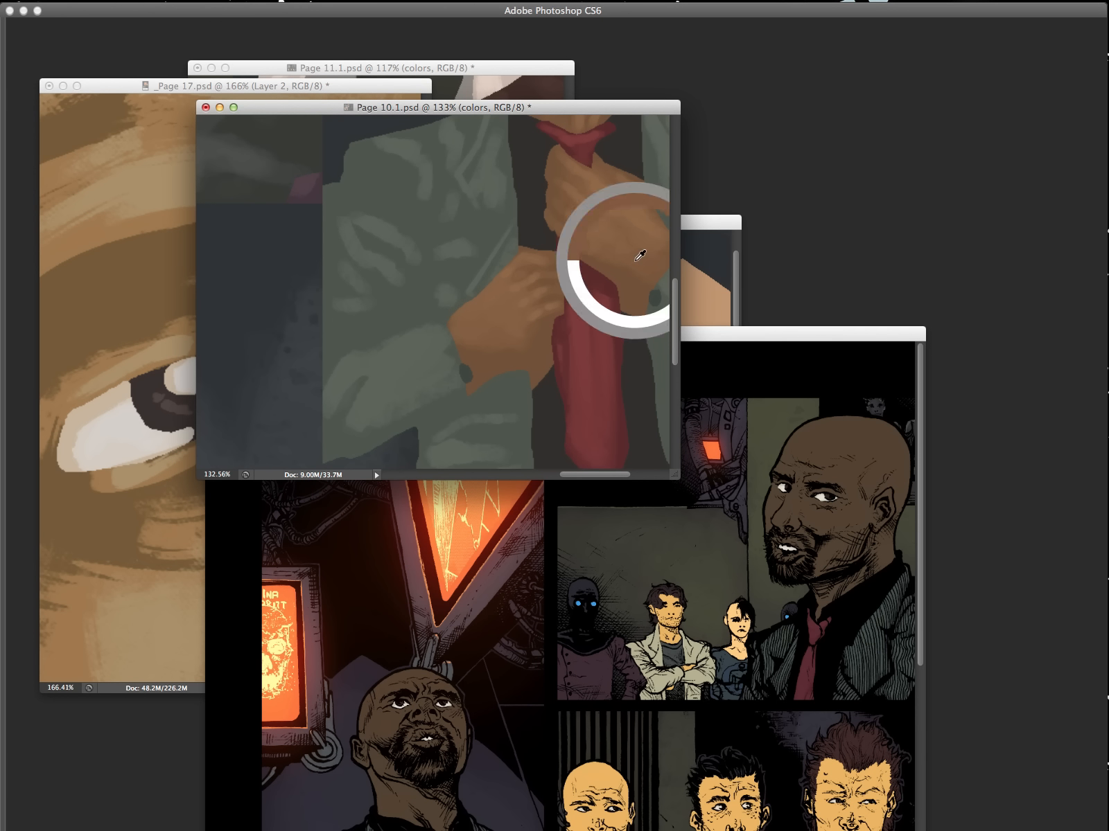
pyautogui.click(529, 568)
pyautogui.press('f')
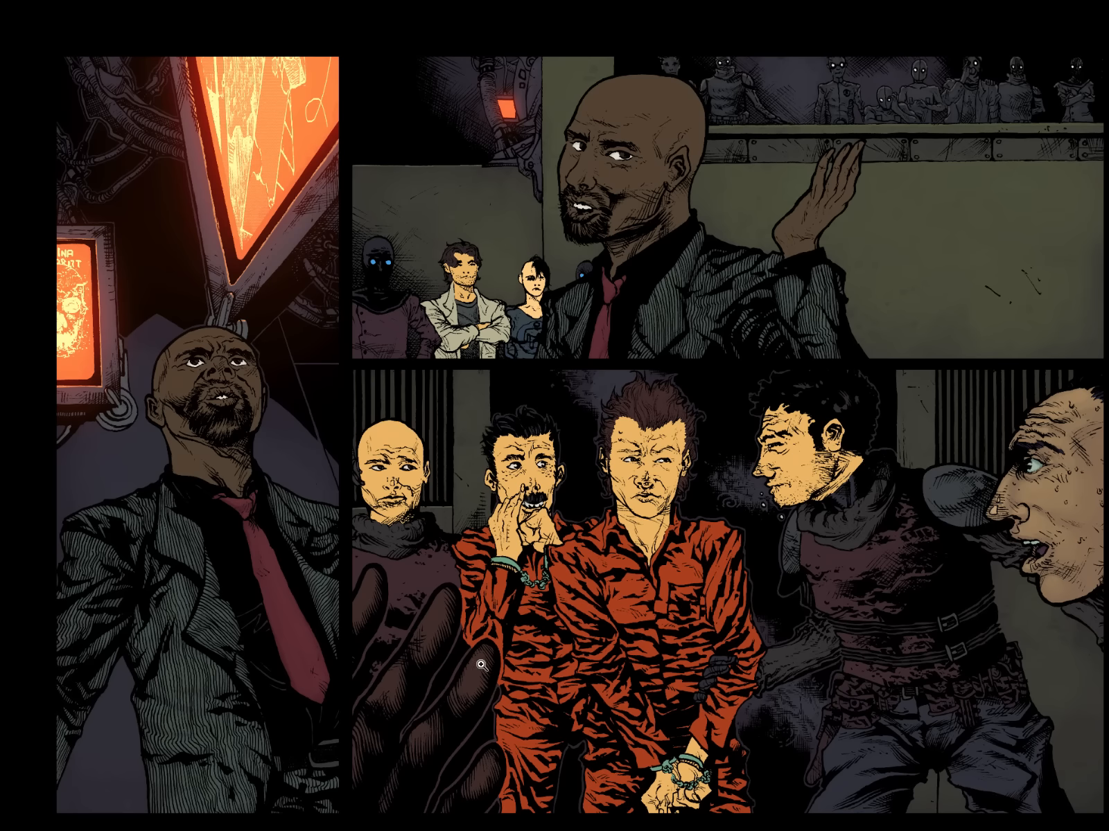
# - On the color layer, select the suited man's head and neck skin in the first panel with the Magic Wand
pyautogui.moveTo(672, 515); pyautogui.dragTo(869, 522)
pyautogui.press('Tab')
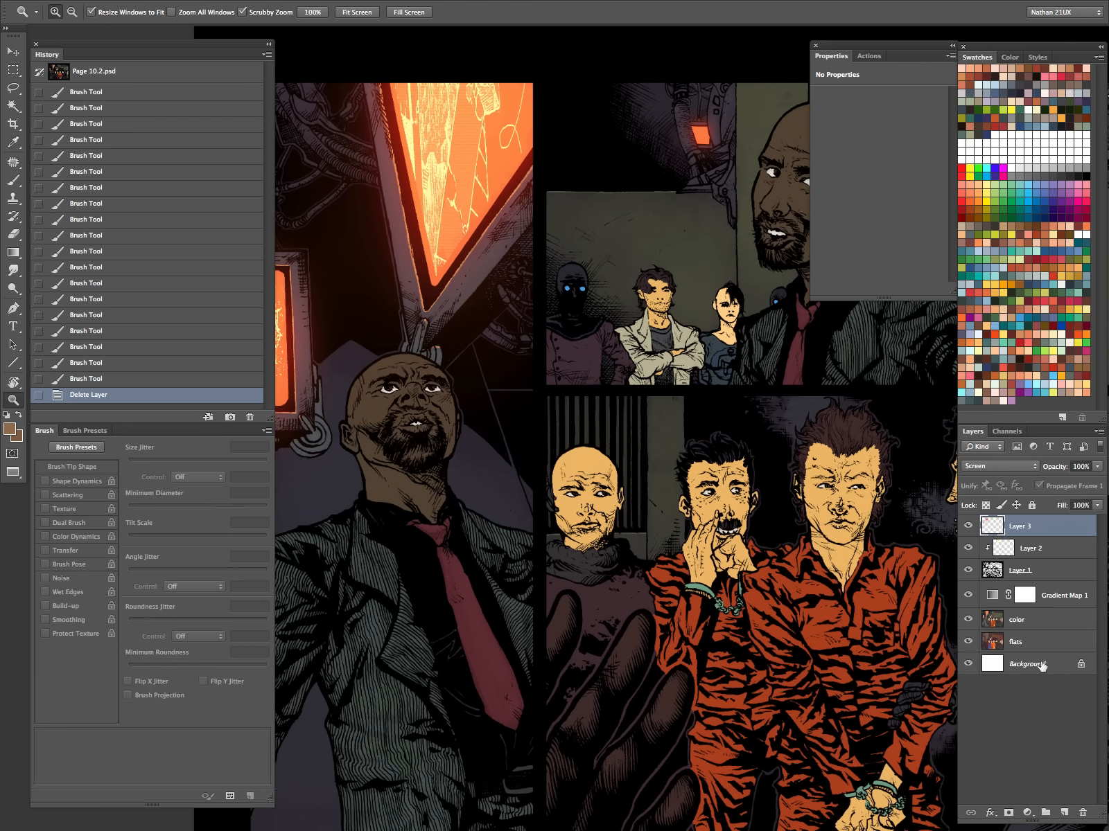
pyautogui.click(1038, 625)
pyautogui.press('w')
pyautogui.click(442, 438)
pyautogui.press('z')
pyautogui.click(493, 502)
pyautogui.moveTo(493, 495); pyautogui.dragTo(641, 561)
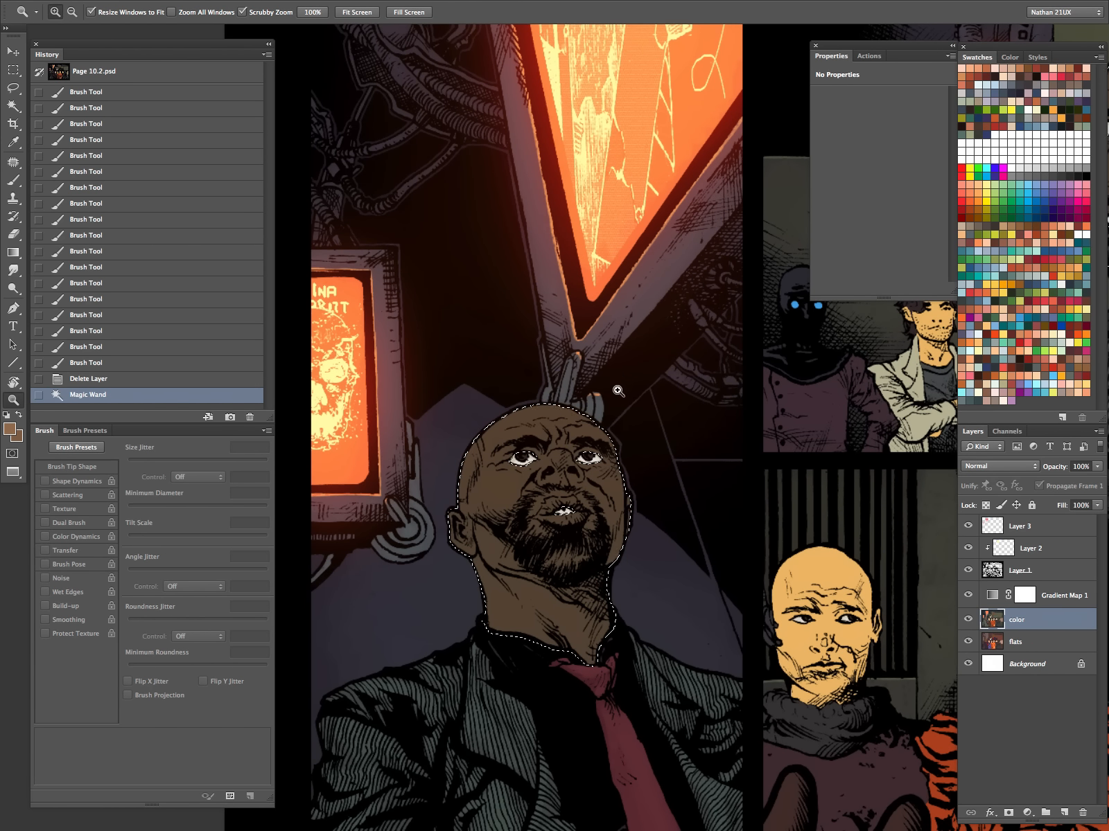
pyautogui.press('super+j')
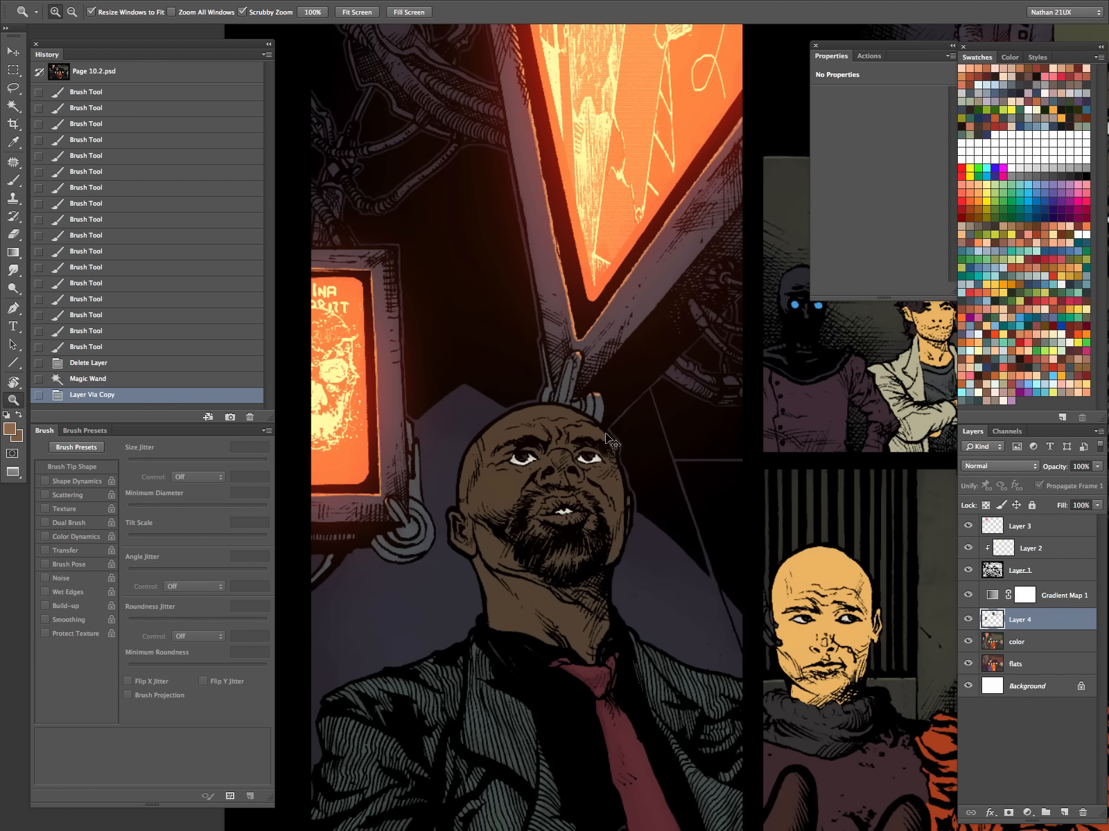
pyautogui.press('super+z')
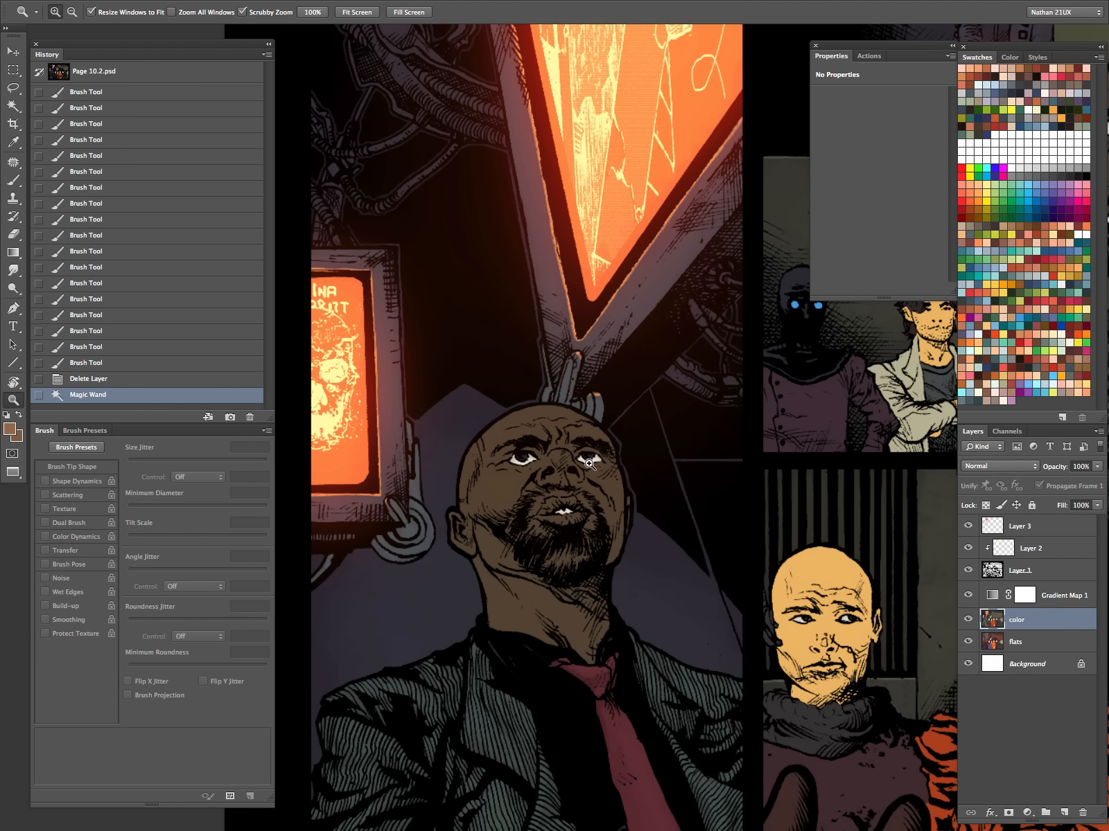
# - Try a textured brown highlight along the top of the man's head with a 35 px brush and undo it
pyautogui.press('b')
pyautogui.press('[')
pyautogui.press('[')
pyautogui.press('[')
pyautogui.press('[')
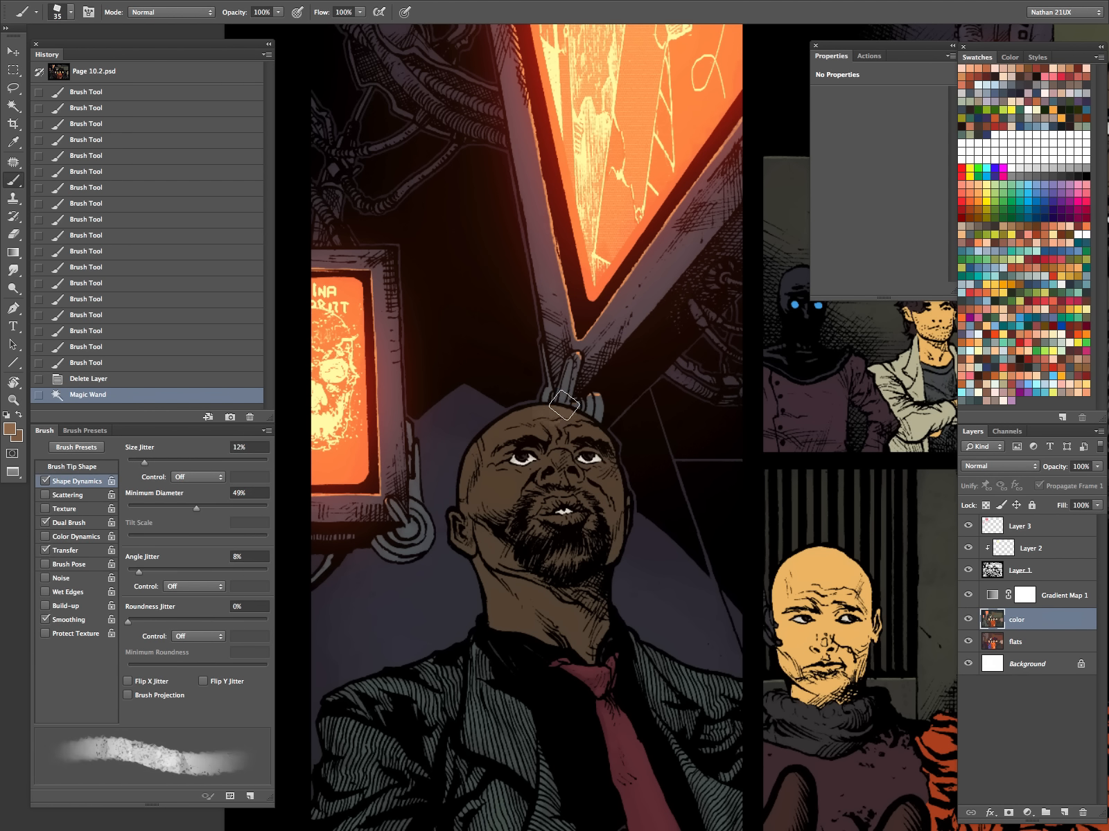
pyautogui.moveTo(560, 421)
pyautogui.mouseDown()
pyautogui.moveTo(524, 418)
pyautogui.moveTo(447, 466)
pyautogui.mouseUp()
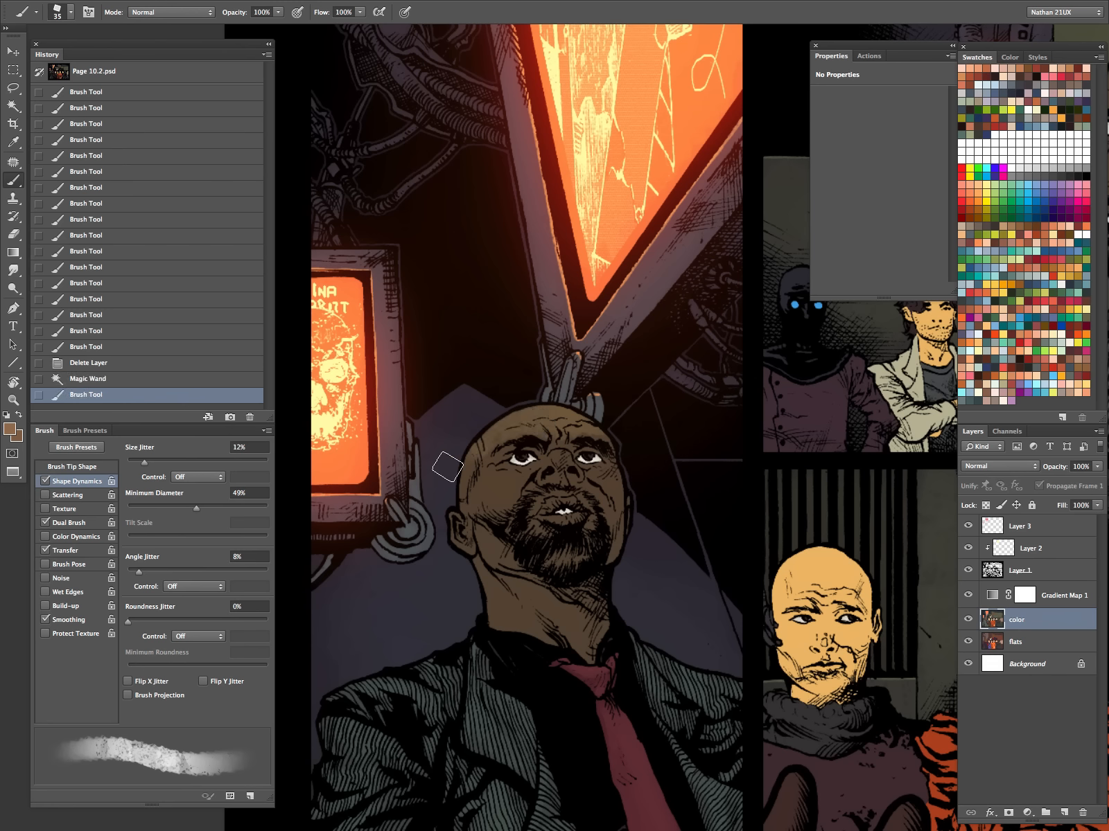
pyautogui.hotkey('ctrl', 'z')
# - Try an orange highlight sampled from the glowing triangular screen across the top of the head and undo it
pyautogui.keyDown('alt'); pyautogui.click(596, 289); pyautogui.keyUp('alt')
pyautogui.press('[')
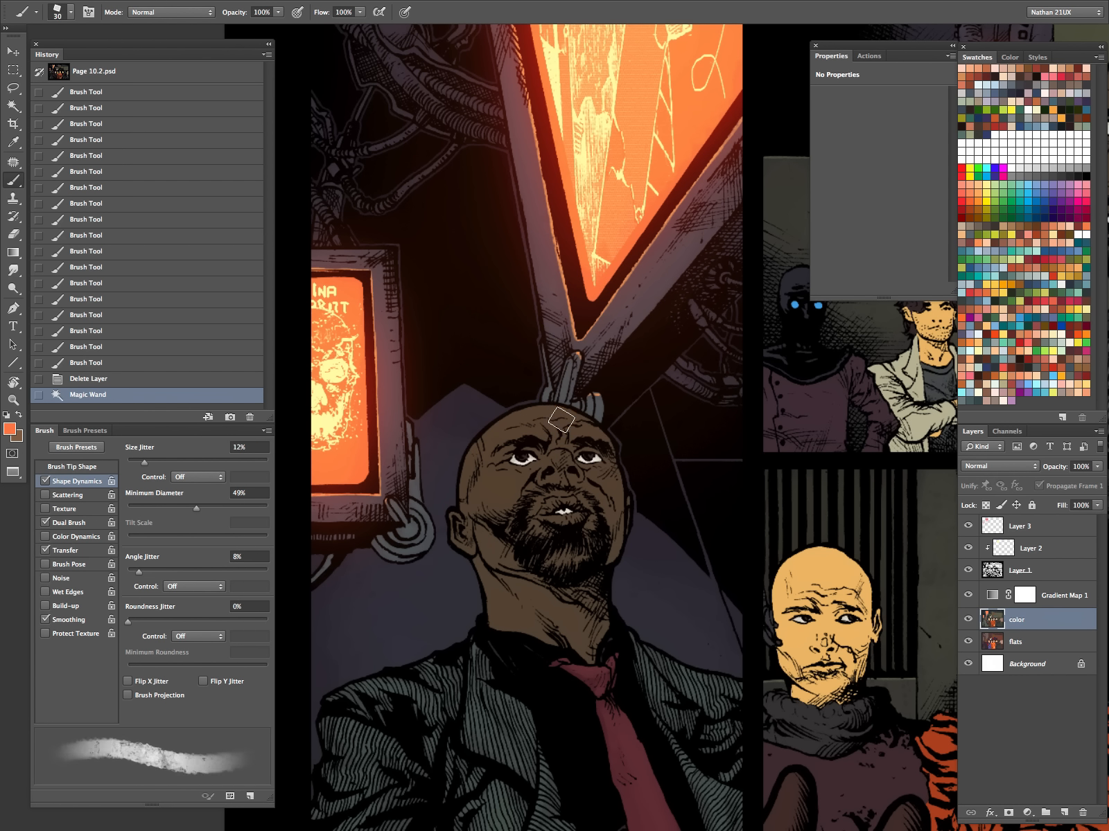
pyautogui.moveTo(597, 419); pyautogui.dragTo(486, 433)
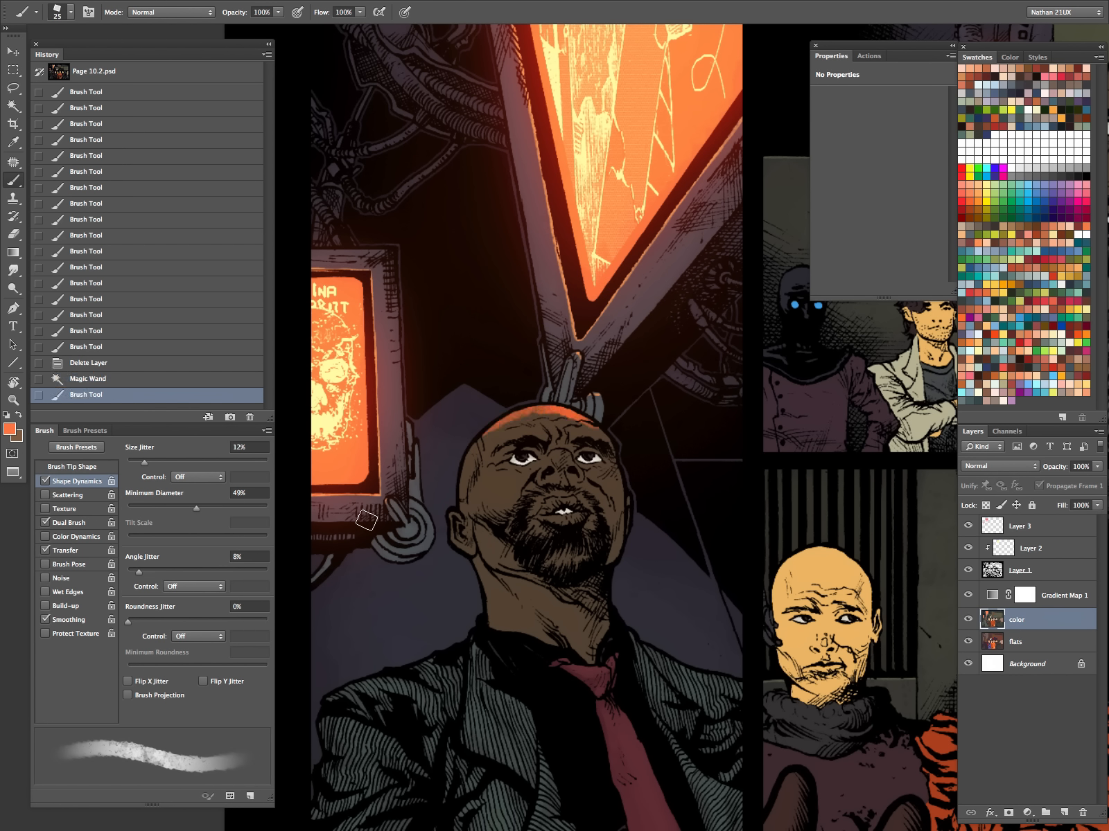
pyautogui.hotkey('ctrl', 'z')
# - Shift the foreground orange's hue toward yellow, try it on the top of the head and undo the stroke
pyautogui.click(9, 429)
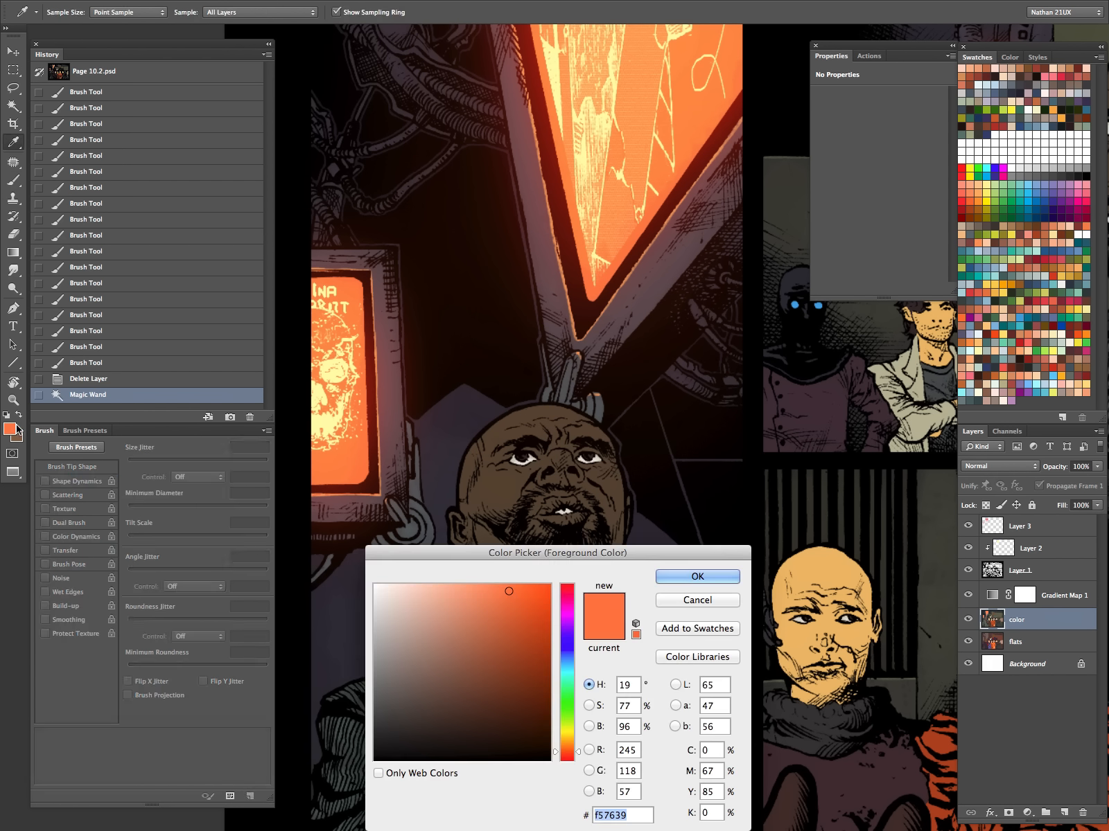
pyautogui.moveTo(579, 752); pyautogui.dragTo(579, 742)
pyautogui.click(686, 577)
pyautogui.press('b')
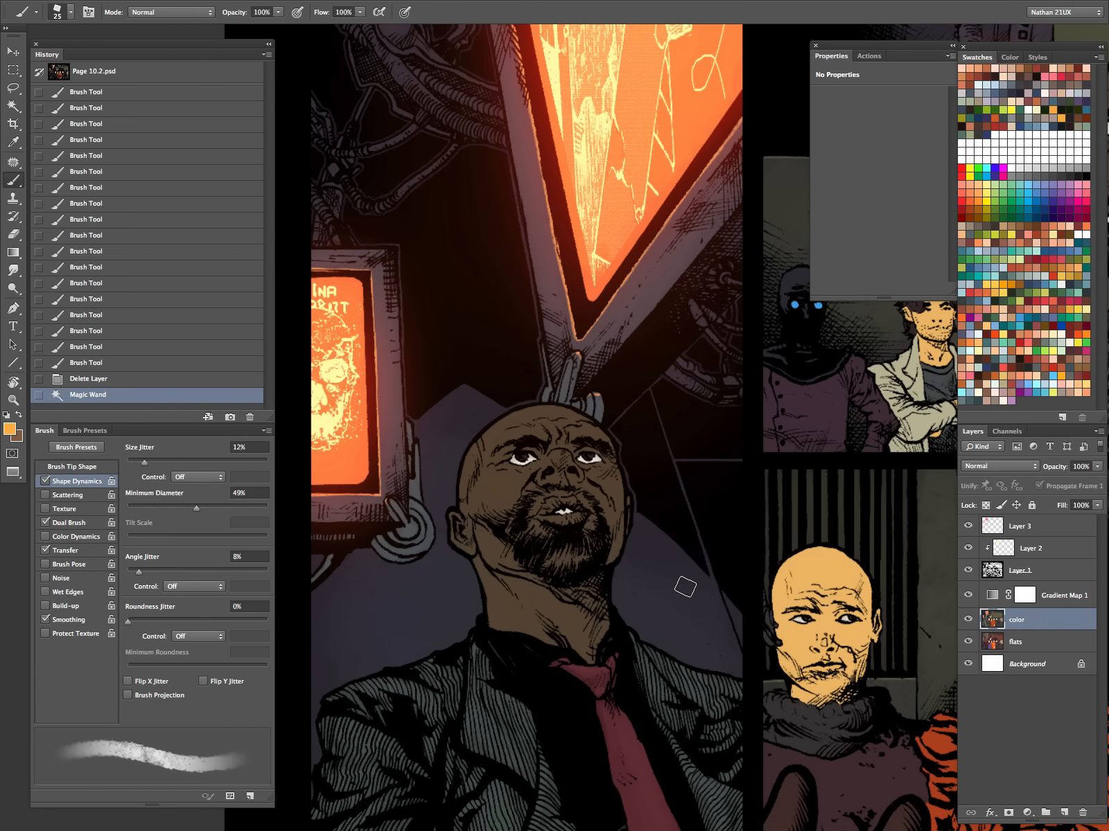
pyautogui.moveTo(580, 413); pyautogui.dragTo(591, 417)
pyautogui.hotkey('ctrl', 'z')
# - With Gradient Map 1 temporarily hidden, sample the triangular screen's orange and shift its hue slightly toward yellow
pyautogui.click(968, 595)
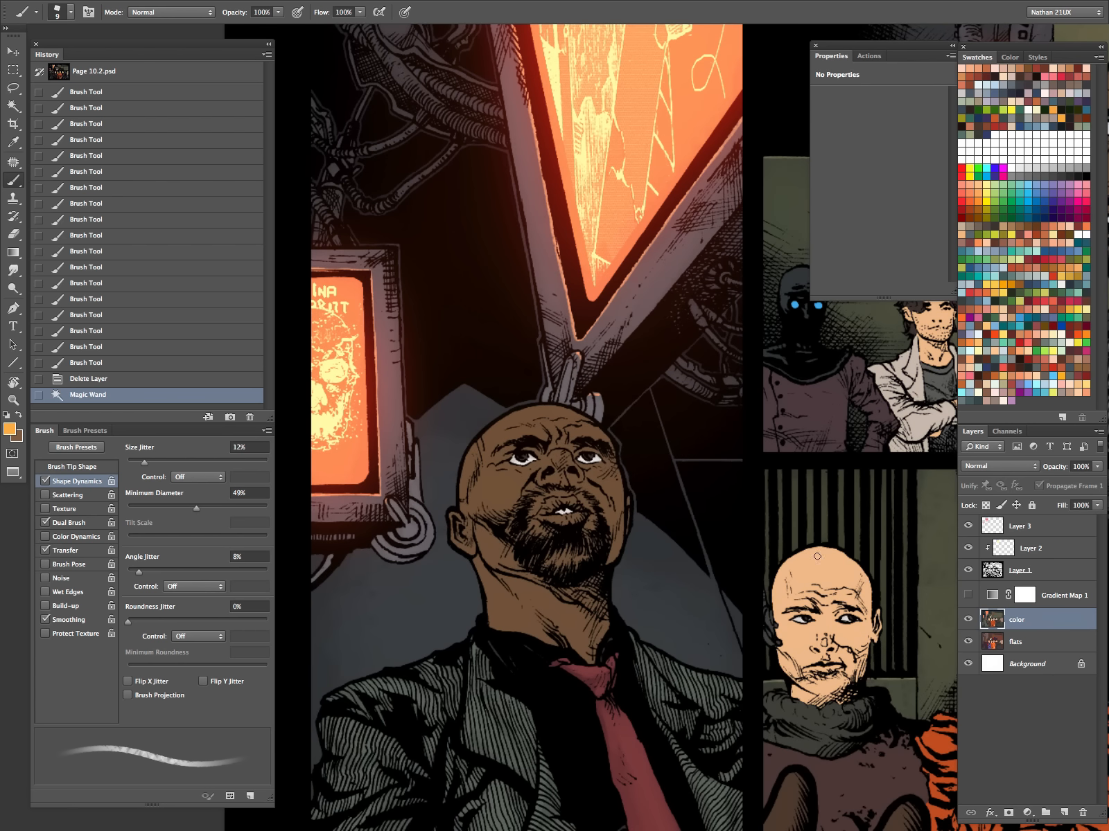
pyautogui.keyDown('alt'); pyautogui.click(581, 261); pyautogui.keyUp('alt')
pyautogui.click(5, 433)
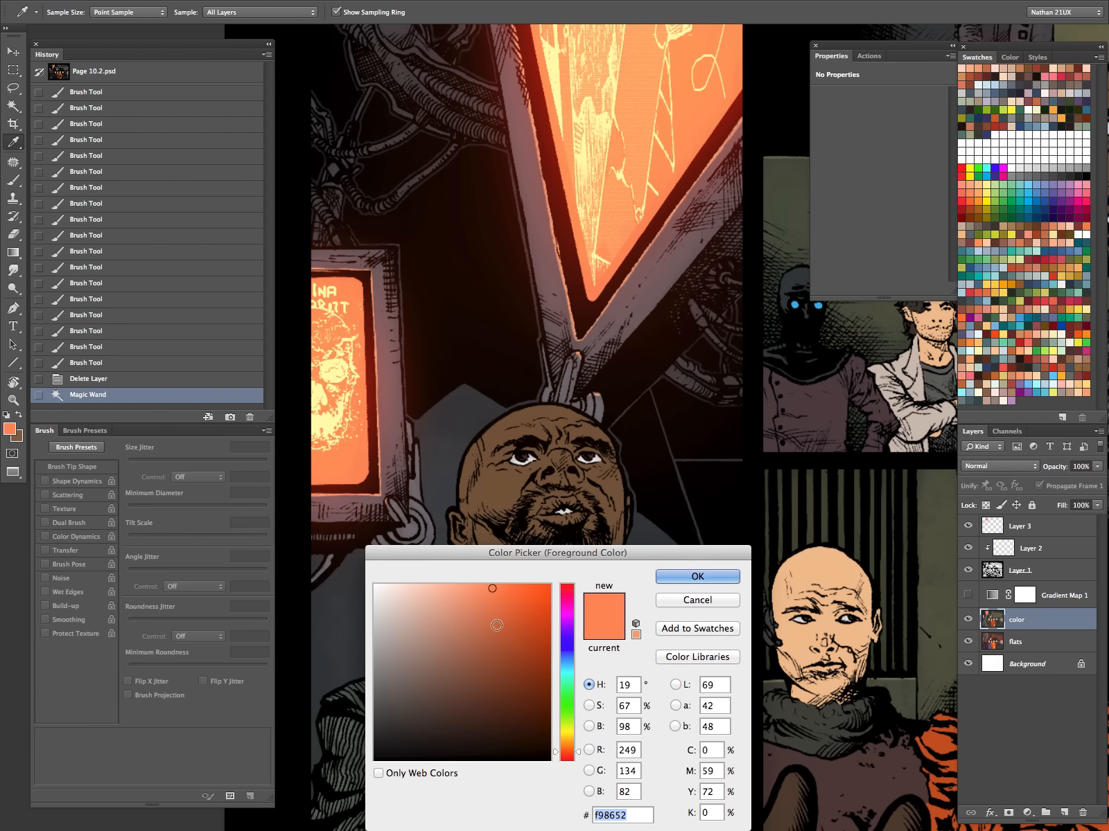
pyautogui.moveTo(574, 743); pyautogui.dragTo(578, 746)
pyautogui.click(697, 577)
pyautogui.click(968, 594)
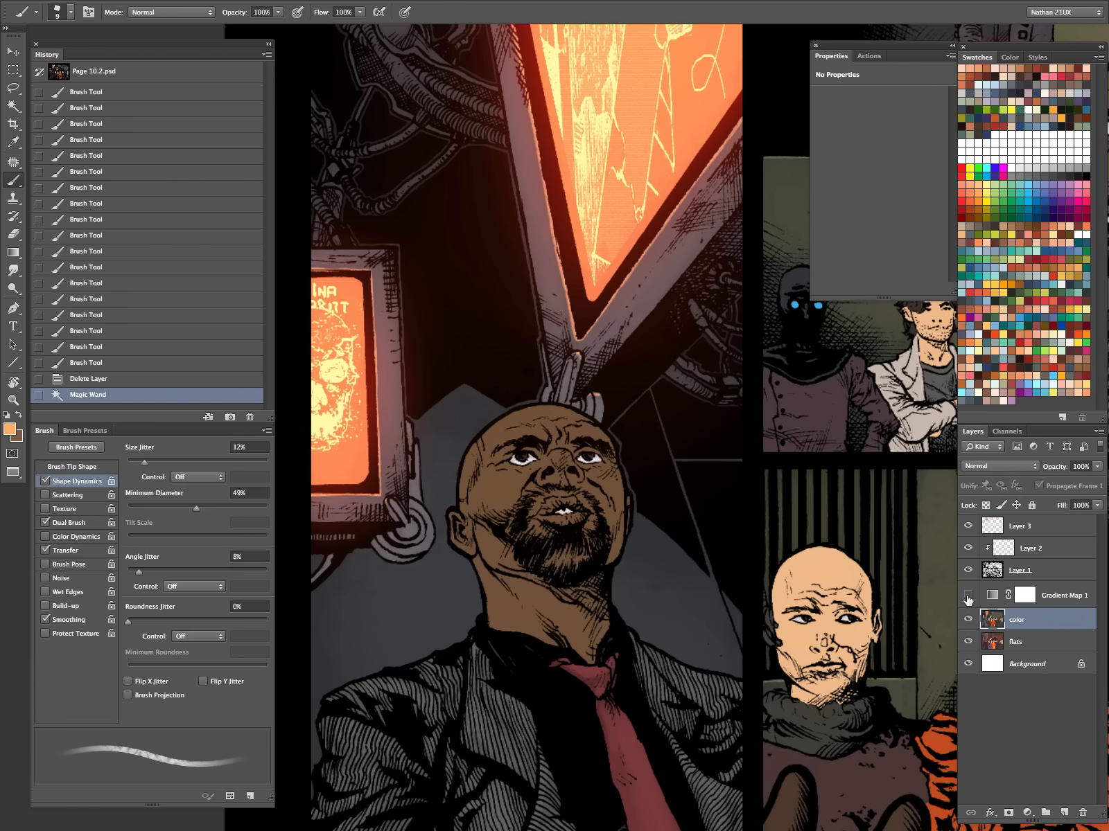
# - Paint a thin light-orange rim light along the top edge of the man's head with the 9 px brush
pyautogui.moveTo(589, 417); pyautogui.dragTo(590, 417)
pyautogui.moveTo(588, 419)
pyautogui.mouseDown()
pyautogui.moveTo(601, 428)
pyautogui.moveTo(556, 407)
pyautogui.moveTo(516, 407)
pyautogui.mouseUp()
pyautogui.moveTo(517, 407); pyautogui.dragTo(500, 415)
pyautogui.click(614, 449)
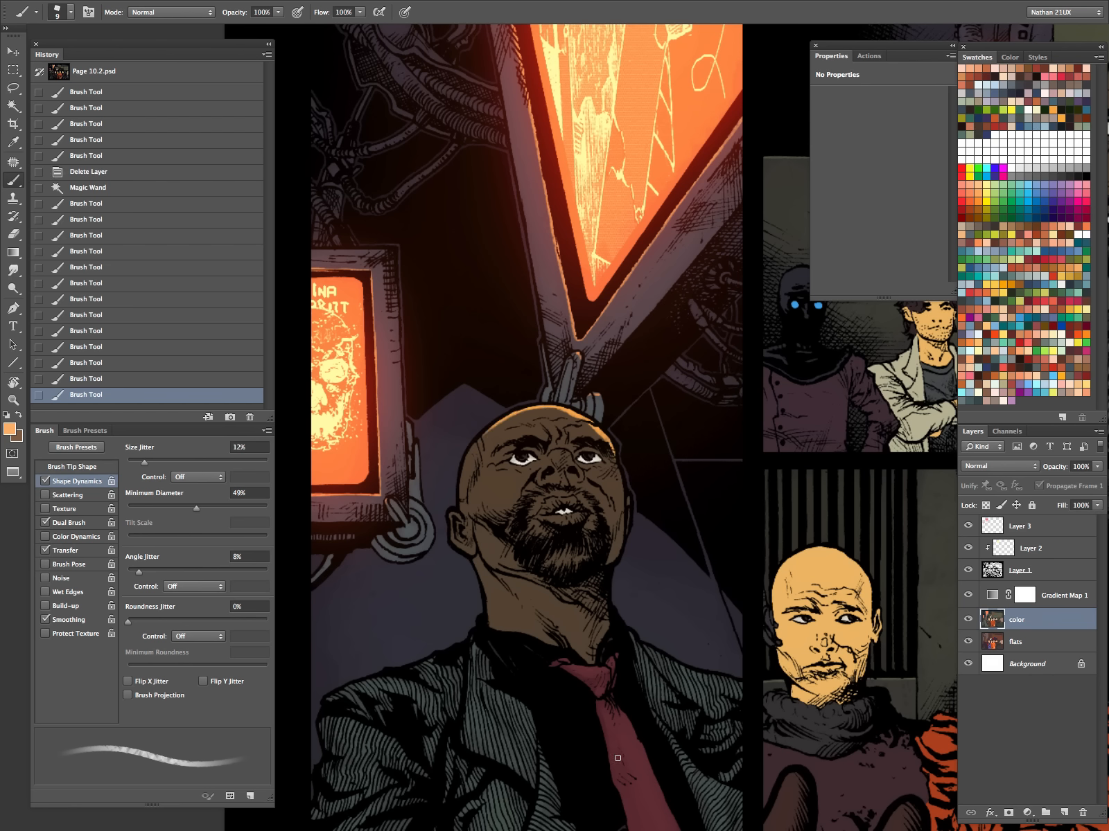
# - Leave full-screen view, switch to Page 10.1 and sample the brown skin tone from the hand on the tie
pyautogui.press('z')
pyautogui.moveTo(751, 462); pyautogui.dragTo(655, 548)
pyautogui.moveTo(763, 469); pyautogui.dragTo(547, 509)
pyautogui.press('f')
pyautogui.press('f')
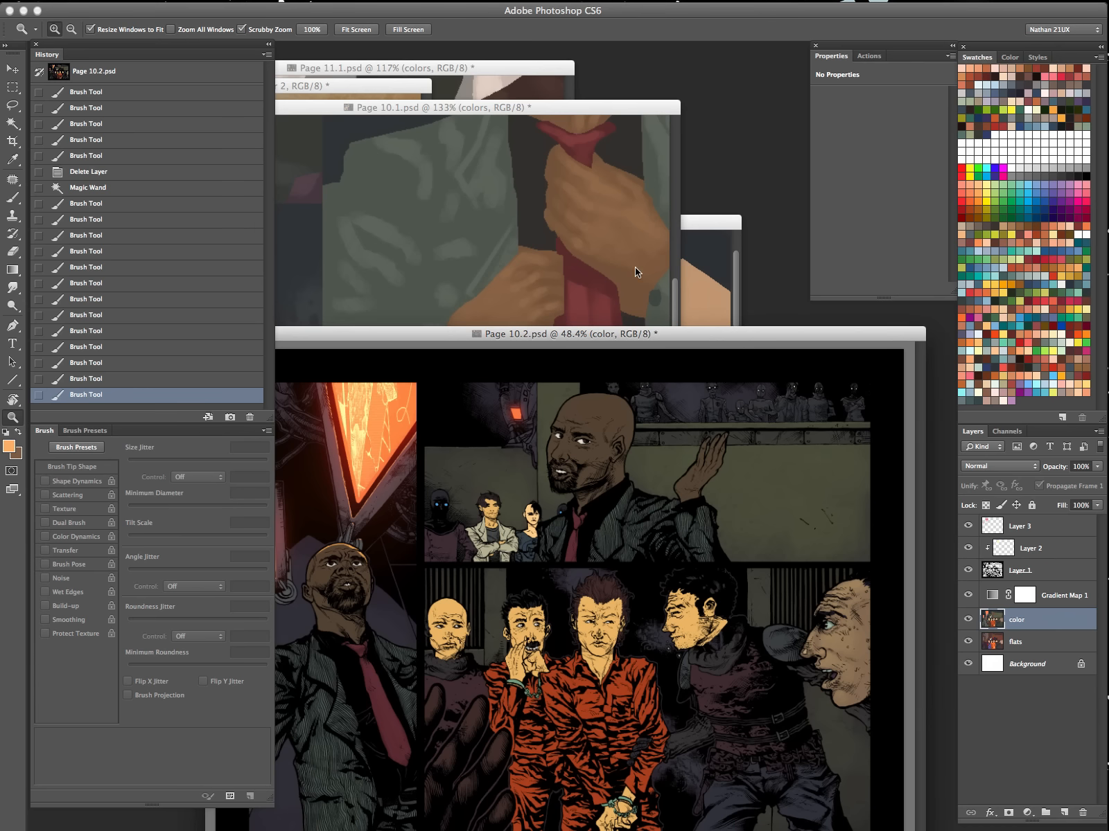
pyautogui.click(633, 273)
pyautogui.press('i')
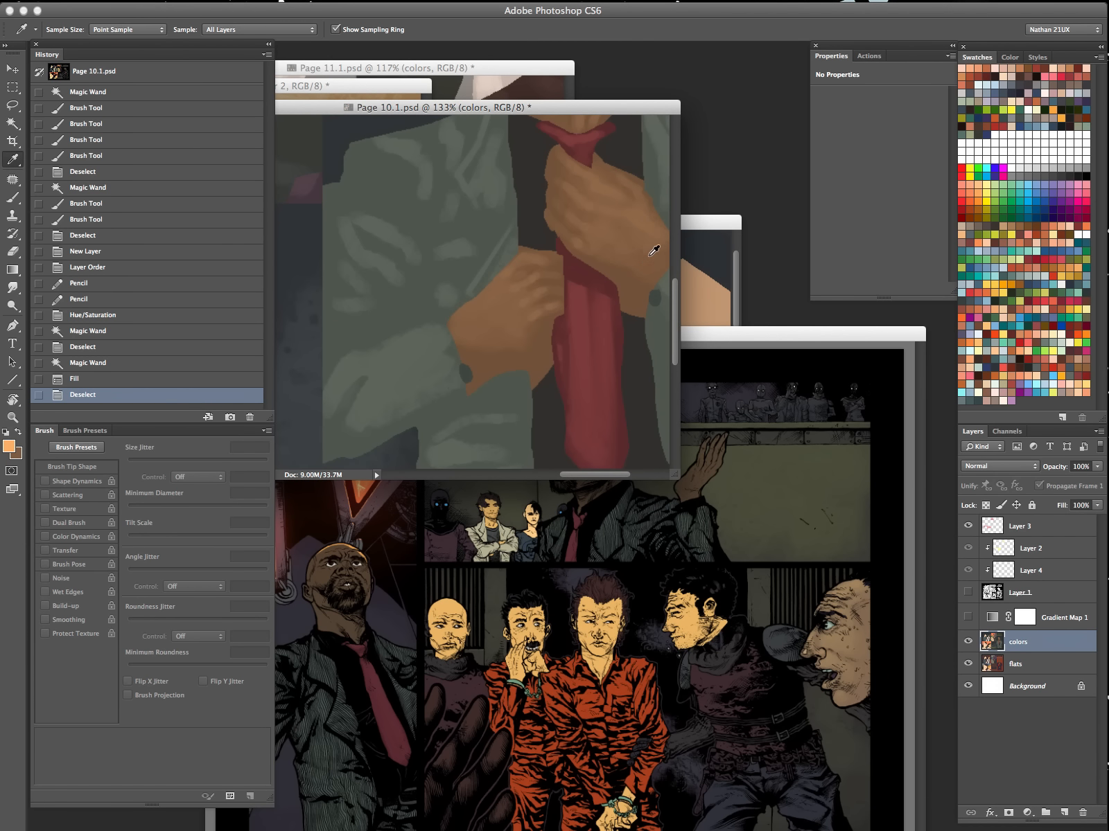
pyautogui.click(590, 201)
# - Return to Page 10.2 in full-screen view at the first panel and swap the foreground and background colors
pyautogui.click(500, 589)
pyautogui.press('f')
pyautogui.press('z')
pyautogui.moveTo(469, 400); pyautogui.dragTo(737, 477)
pyautogui.moveTo(647, 459); pyautogui.dragTo(696, 457)
pyautogui.press('x')
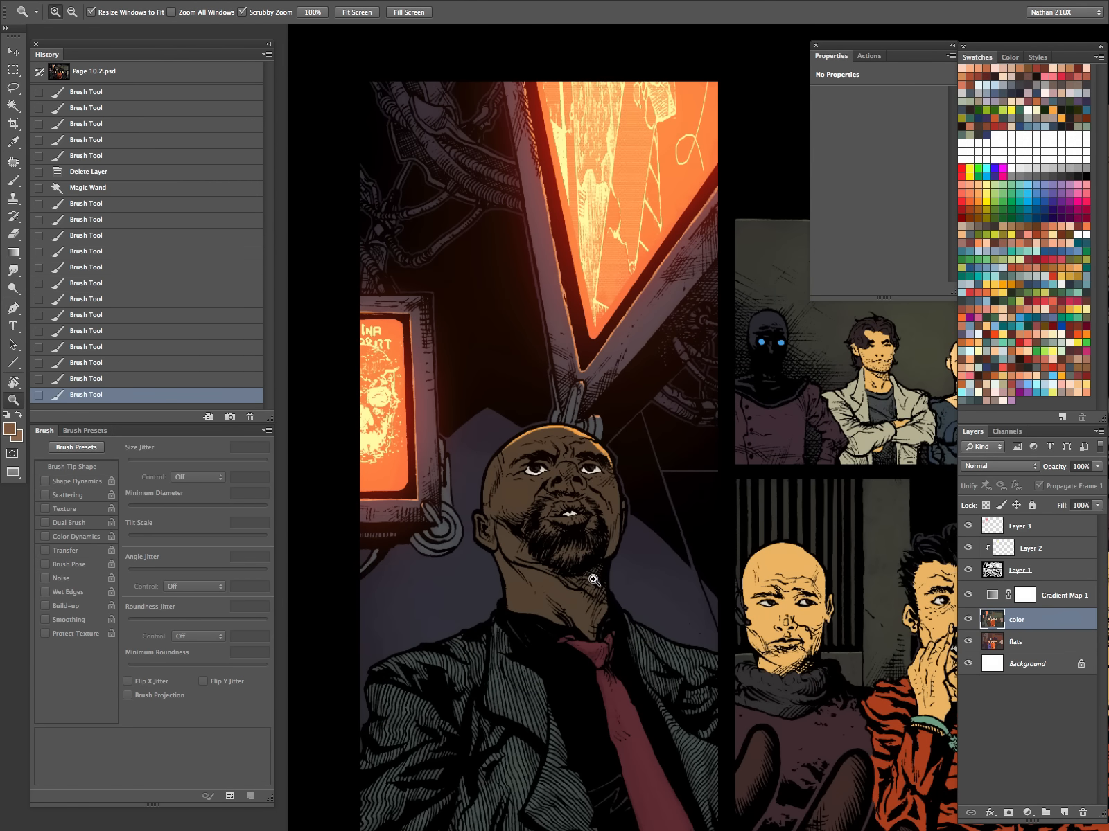
# - Paint brown highlights on the man's ear and forehead, resample the forehead skin tone and enlarge the brush to 15 px
pyautogui.press('b')
pyautogui.moveTo(491, 538); pyautogui.dragTo(491, 545)
pyautogui.moveTo(564, 467)
pyautogui.mouseDown()
pyautogui.moveTo(596, 448)
pyautogui.moveTo(571, 478)
pyautogui.moveTo(560, 442)
pyautogui.moveTo(520, 447)
pyautogui.mouseUp()
pyautogui.keyDown('alt'); pyautogui.click(595, 448); pyautogui.keyUp('alt')
pyautogui.press(']')
pyautogui.press(']')
pyautogui.press('[')
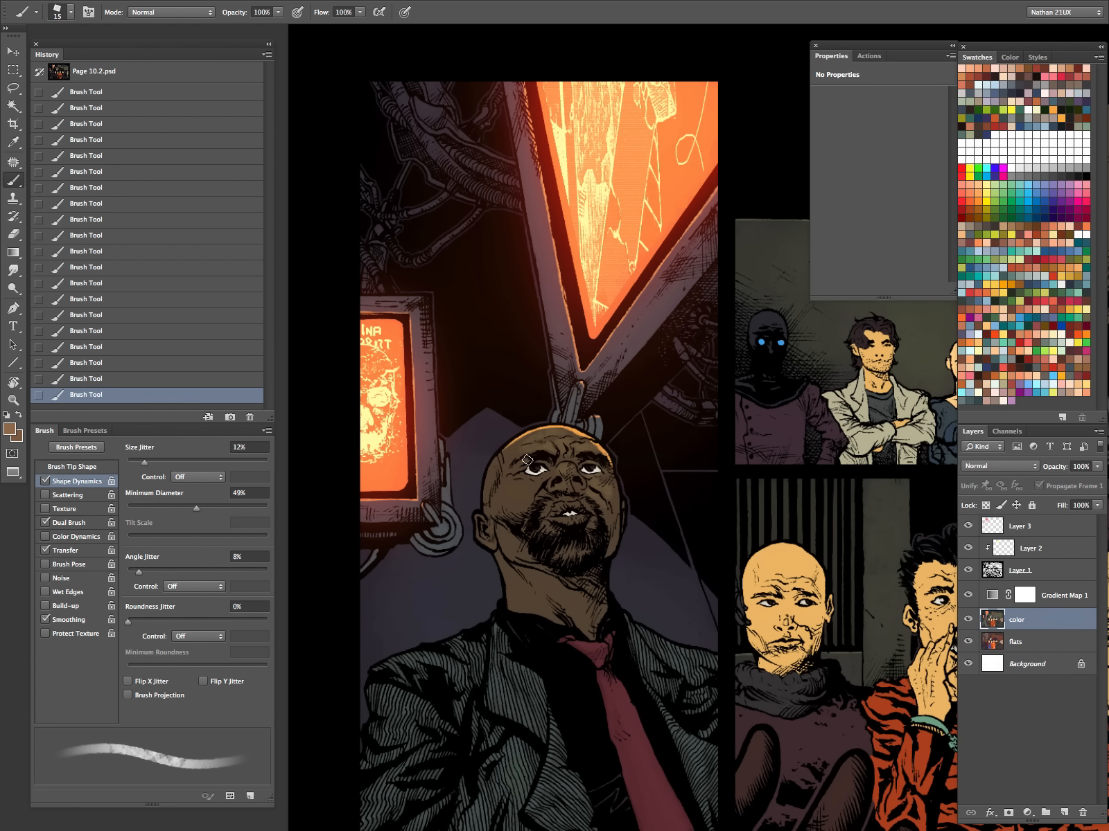
# - Paint brown highlights around the man's eyes, cheek and nose, varying the brush between 8 and 20 px
pyautogui.press('[')
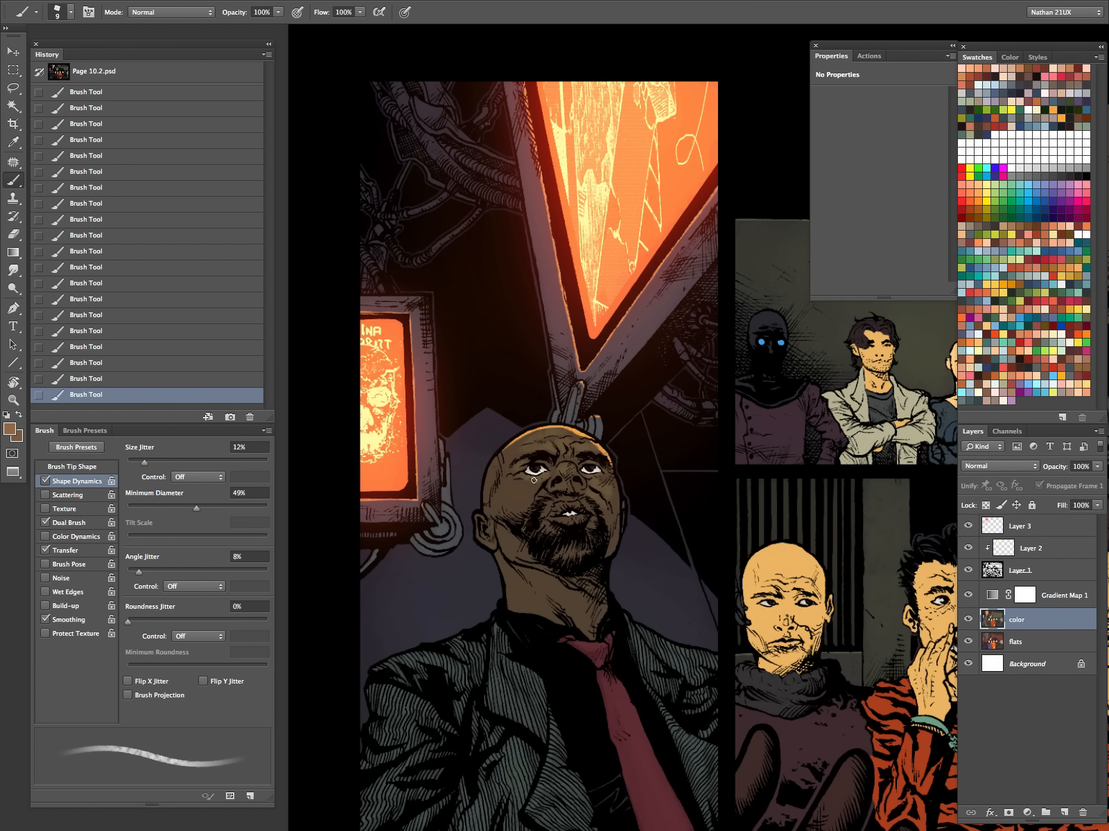
pyautogui.press(']')
pyautogui.press(']')
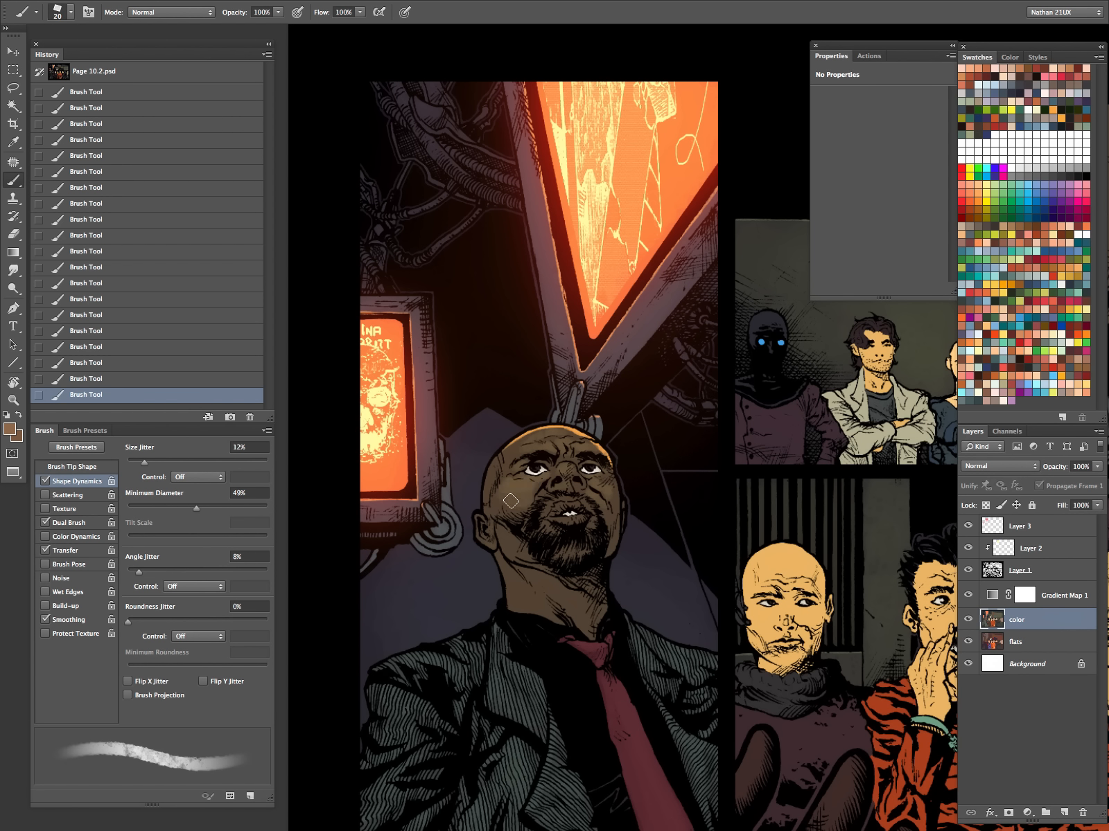
pyautogui.press('[')
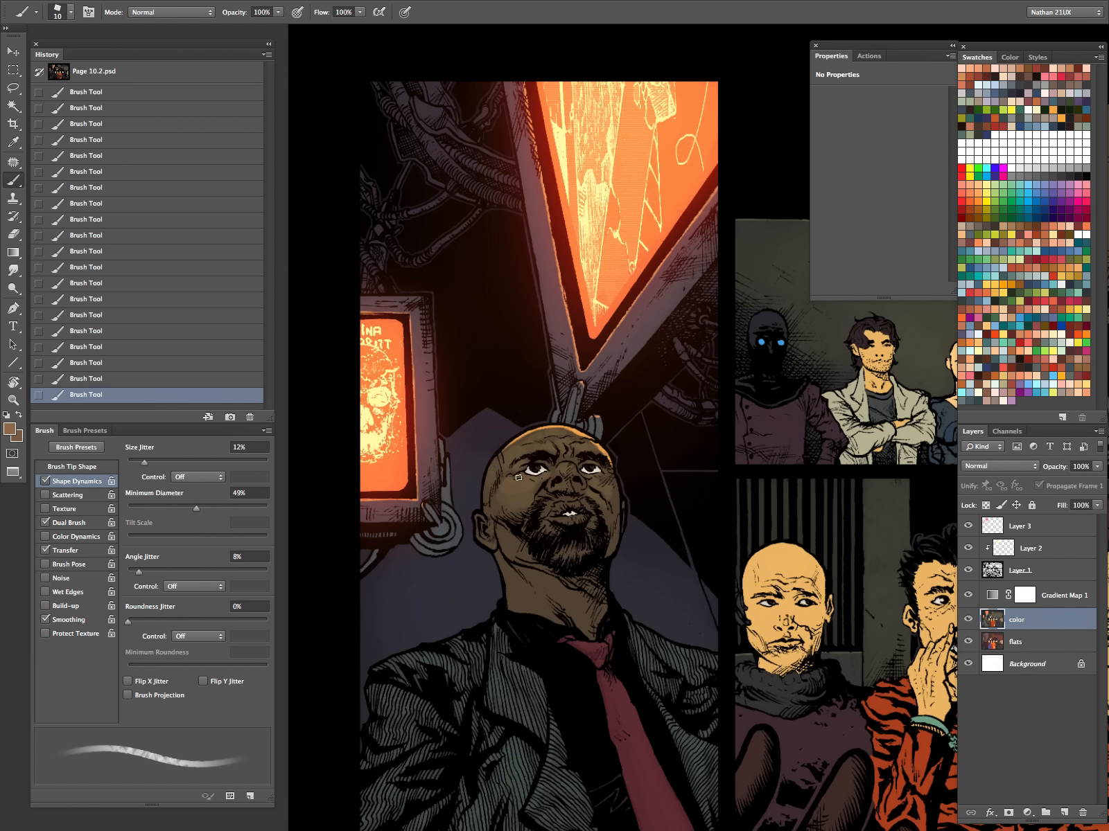
pyautogui.press('[')
pyautogui.press('[')
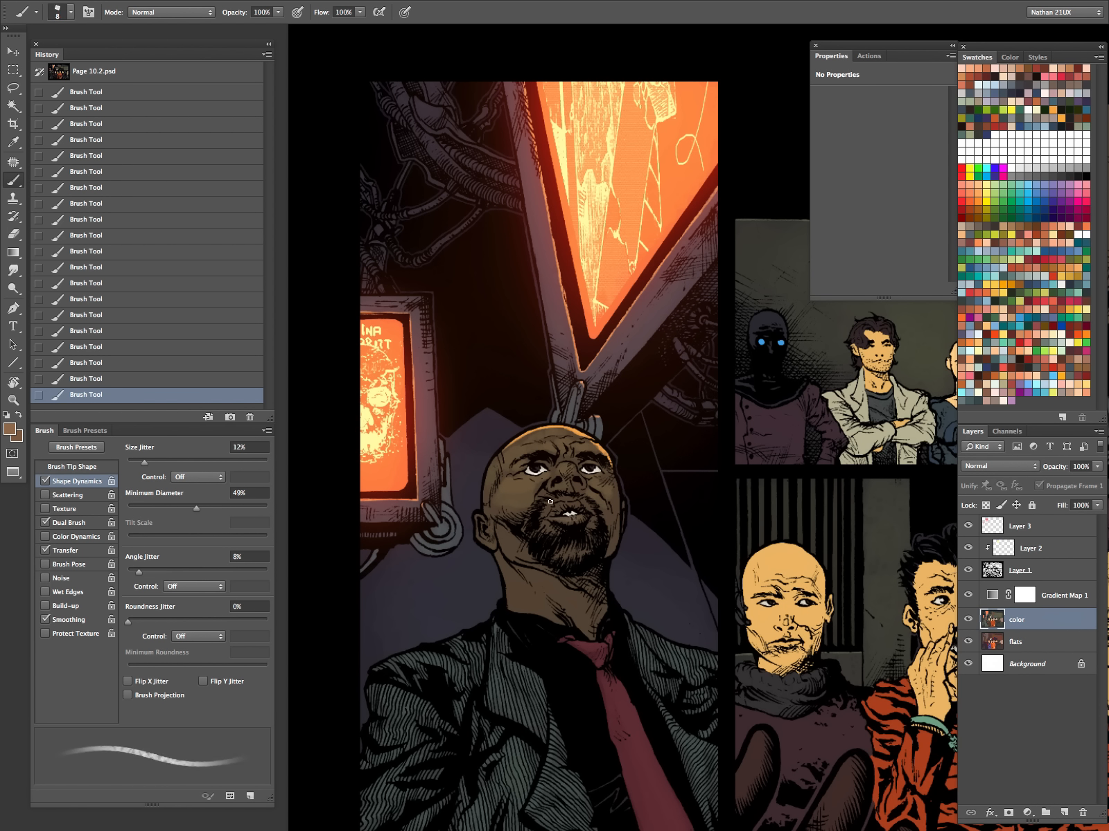
# - Enlarge the brush to 25 px and paint brown highlights over the man's neck
pyautogui.press(']')
pyautogui.press(']')
pyautogui.press(']')
pyautogui.press(']')
pyautogui.press(']')
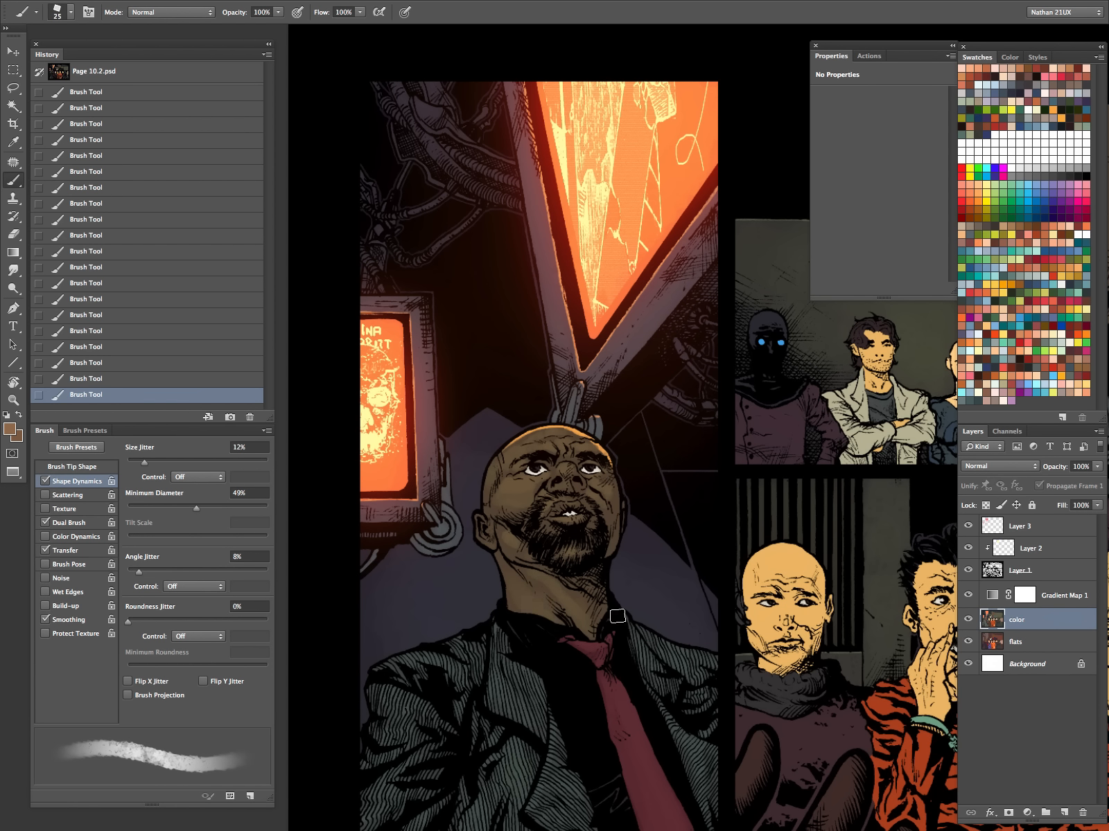
# - Compare the skin with Gradient Map 1 off and on, and refine the forehead and neck using 10 and 15 px brushes
pyautogui.click(968, 594)
pyautogui.click(968, 594)
pyautogui.press('[')
pyautogui.press('[')
pyautogui.press('[')
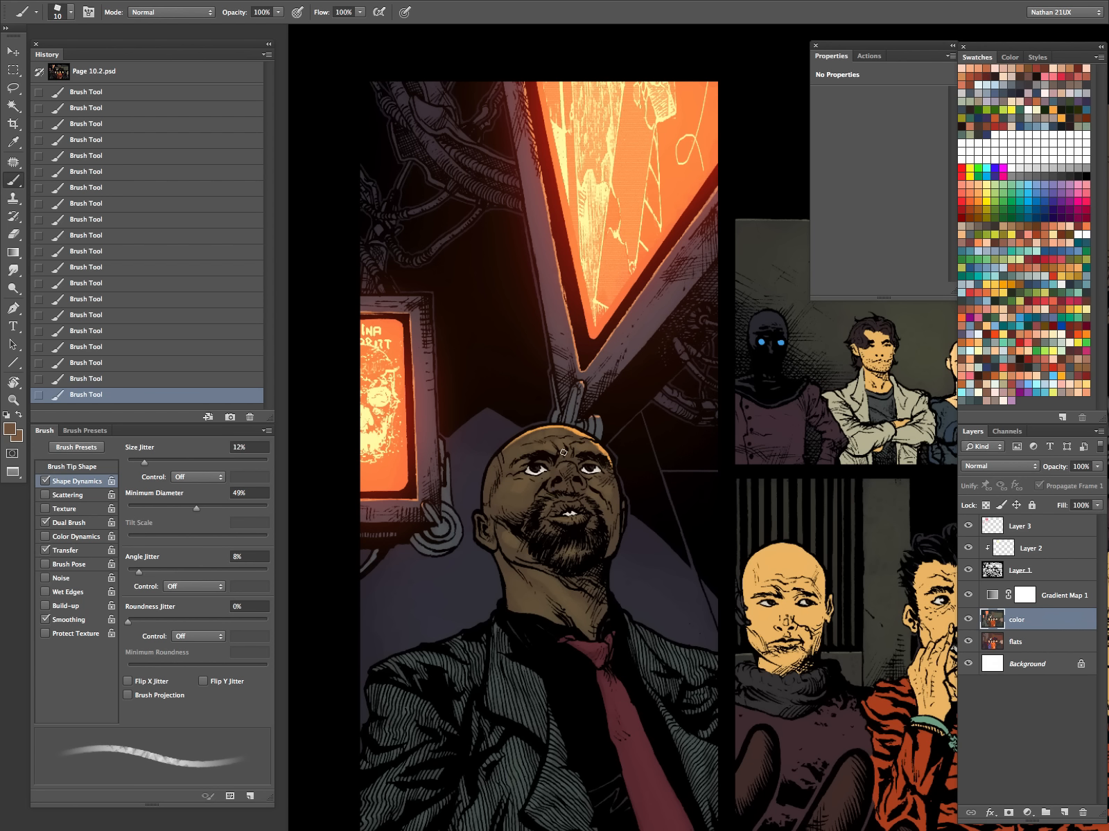
pyautogui.press(']')
pyautogui.press(']')
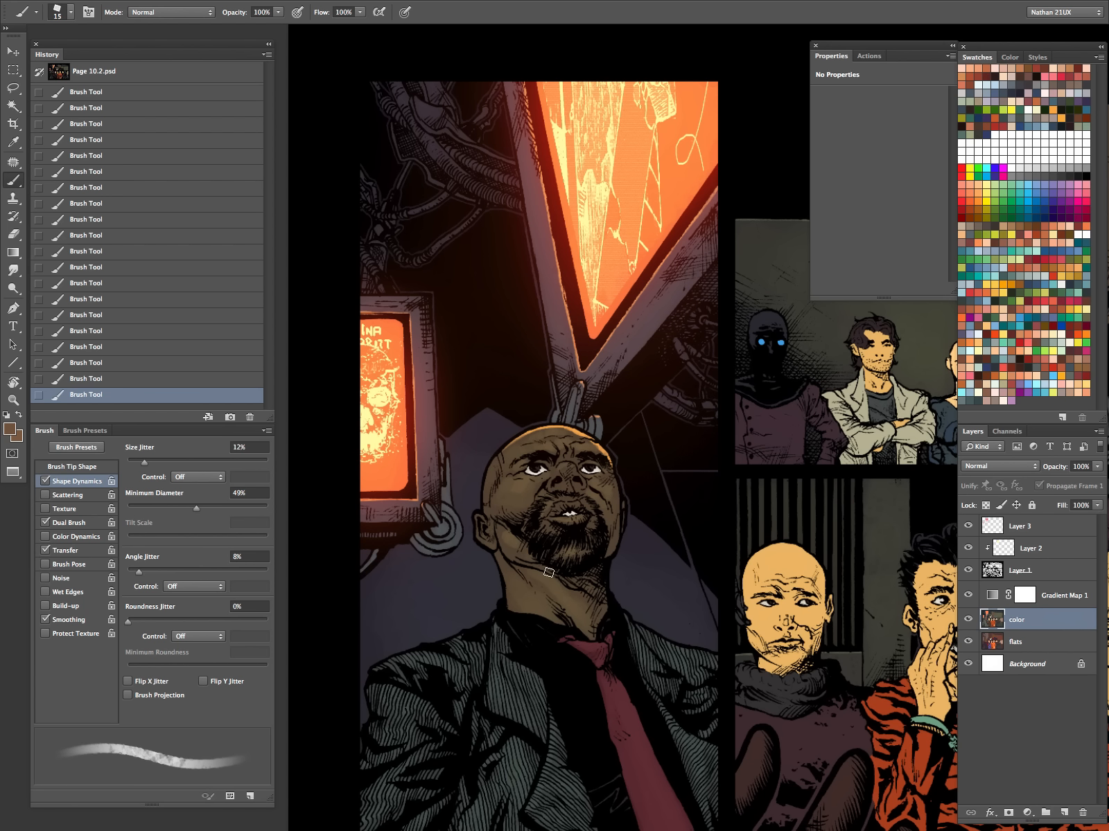
# - Paint broader brown strokes under the jaw and on the neck, enlarging the brush from 30 to 40 px
pyautogui.press(']')
pyautogui.press(']')
pyautogui.press(']')
pyautogui.press(']')
pyautogui.press(']')
pyautogui.press(']')
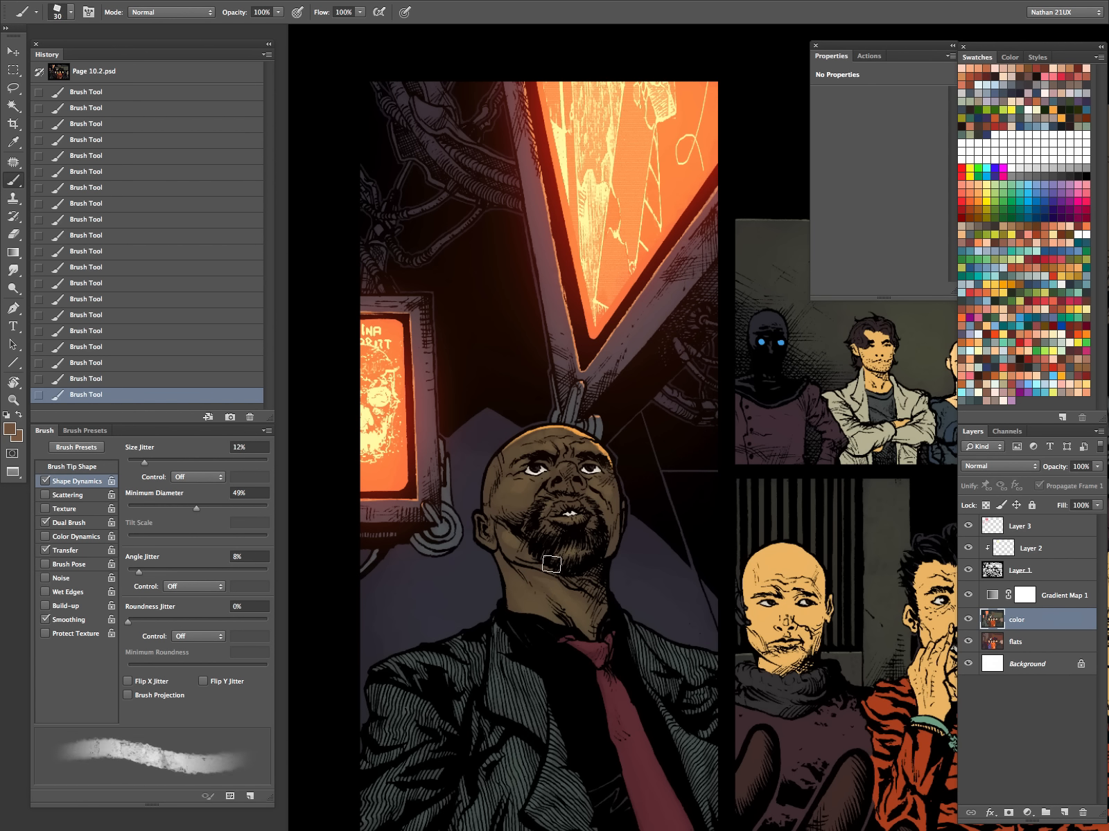
pyautogui.press('[')
pyautogui.press('[')
pyautogui.press(']')
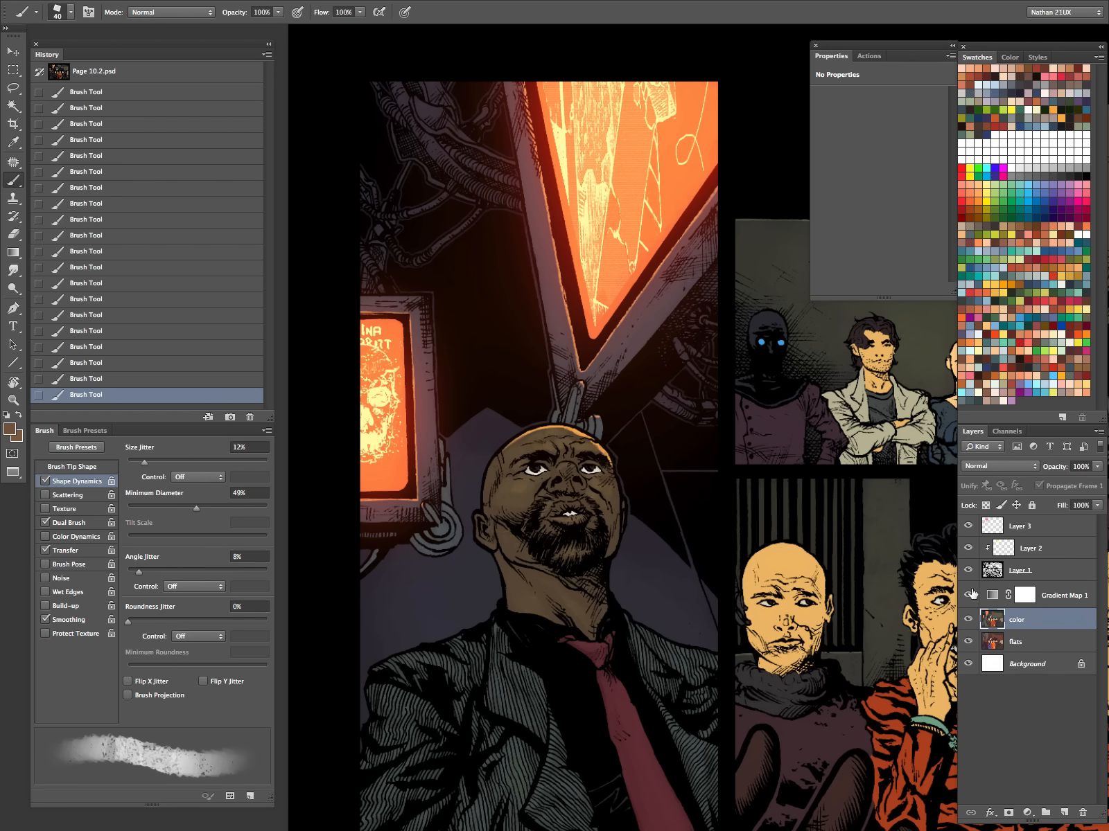
# - Resample the hand's brown skin tone from Page 10.1 and return to the man with the raised hand in Page 10.2
pyautogui.moveTo(820, 367); pyautogui.dragTo(609, 602)
pyautogui.moveTo(951, 426); pyautogui.dragTo(752, 661)
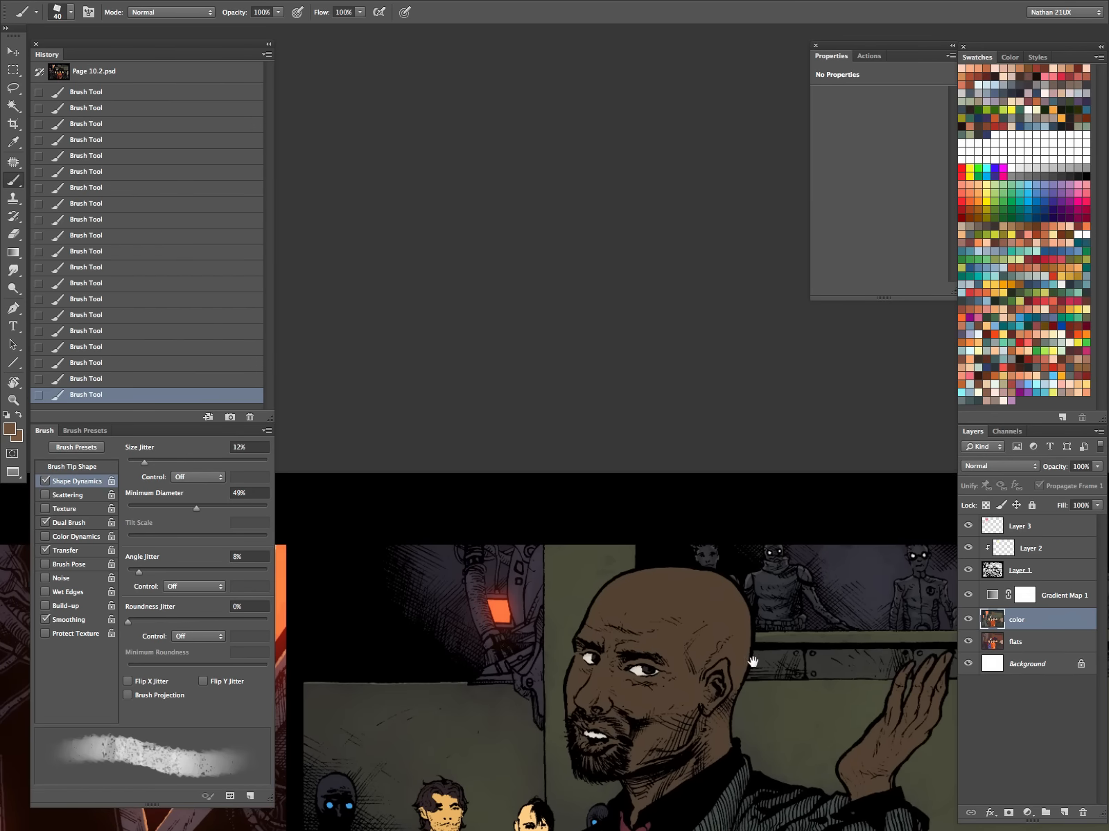
pyautogui.moveTo(699, 824); pyautogui.dragTo(705, 638)
pyautogui.press('f')
pyautogui.press('f')
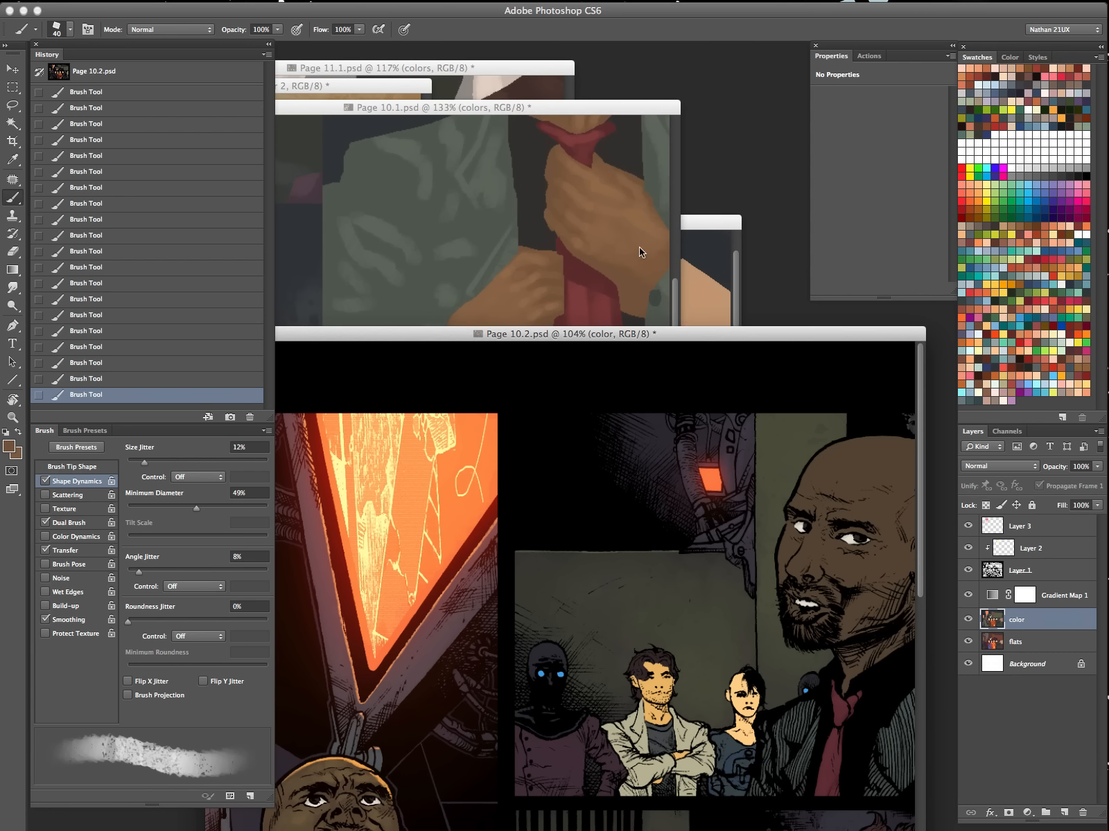
pyautogui.press('i')
pyautogui.click(590, 206)
pyautogui.press('f')
pyautogui.press('z')
pyautogui.moveTo(776, 419); pyautogui.dragTo(638, 629)
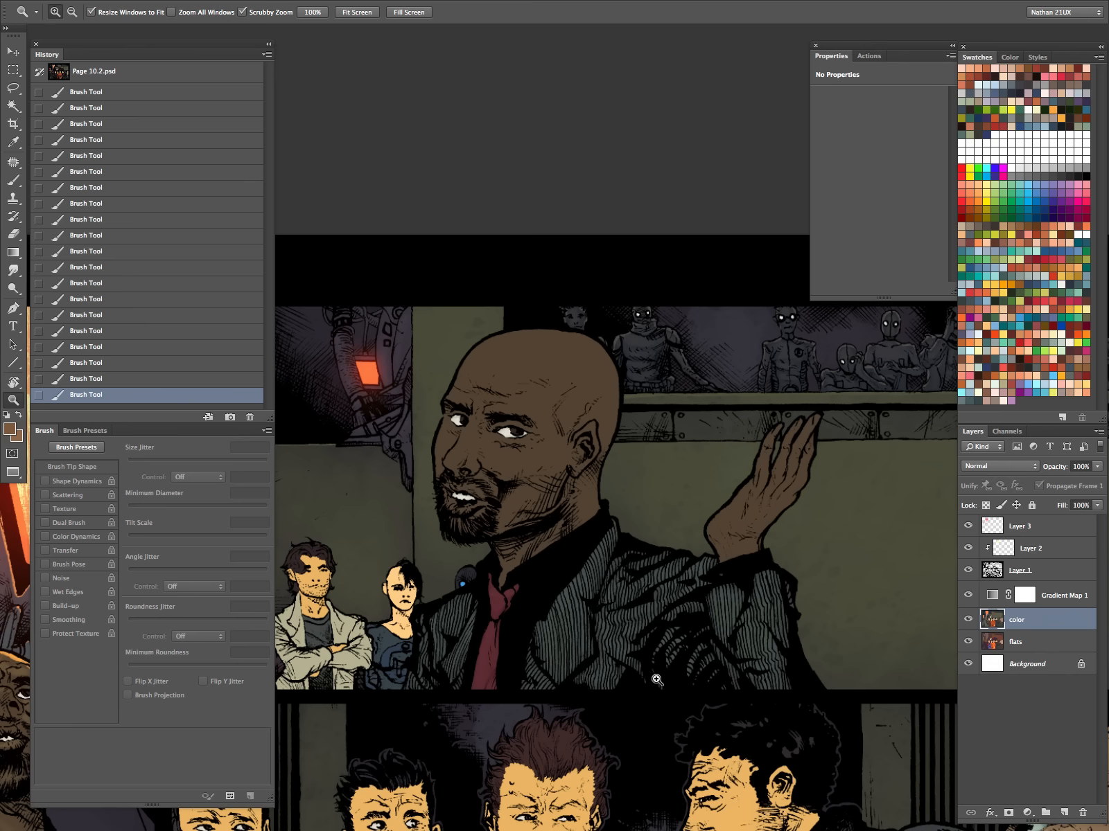
# - Reduce the brush to about 20 px and paint lighter brown highlights over the palm of the man's raised hand
pyautogui.press('b')
pyautogui.press('[')
pyautogui.press('[')
pyautogui.press('[')
pyautogui.press('[')
pyautogui.press('[')
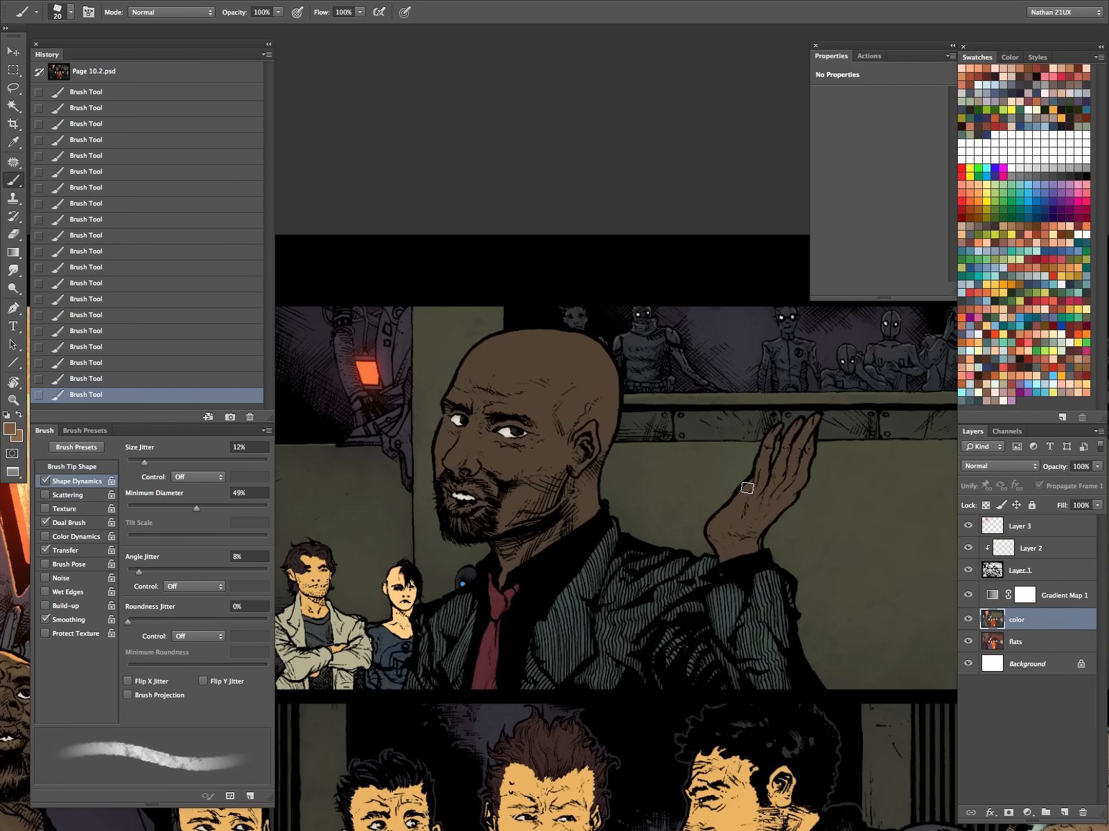
pyautogui.press(']')
pyautogui.press(']')
pyautogui.press(']')
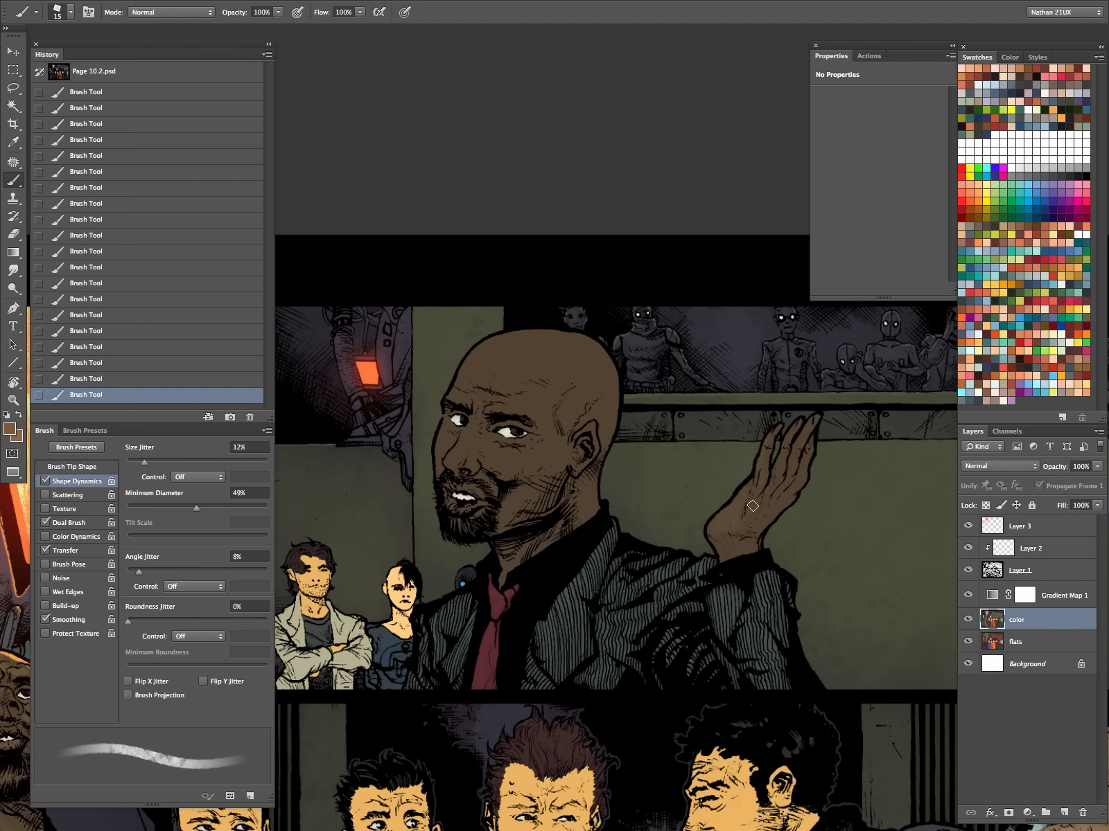
# - Paint lighter brown highlights on the raised hand's fingers, palm and wrist, varying the brush between 9 and 20 px
pyautogui.press('[')
pyautogui.press('[')
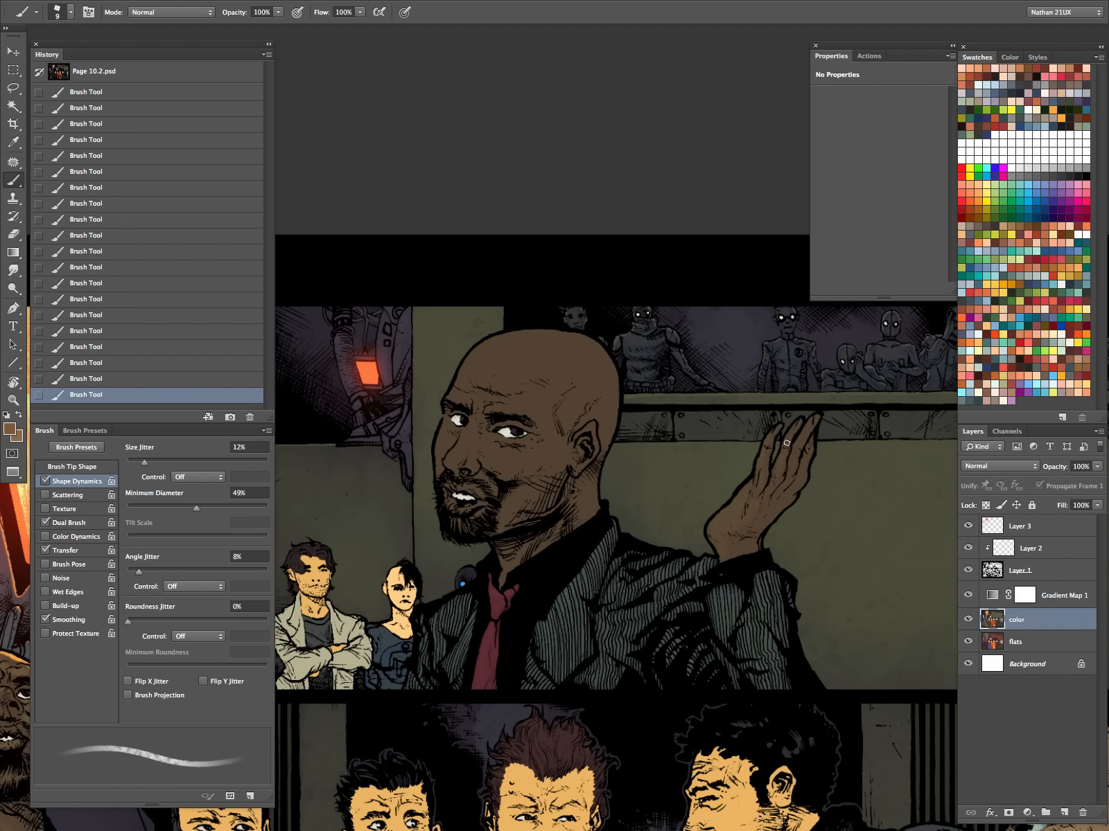
pyautogui.press(']')
pyautogui.press(']')
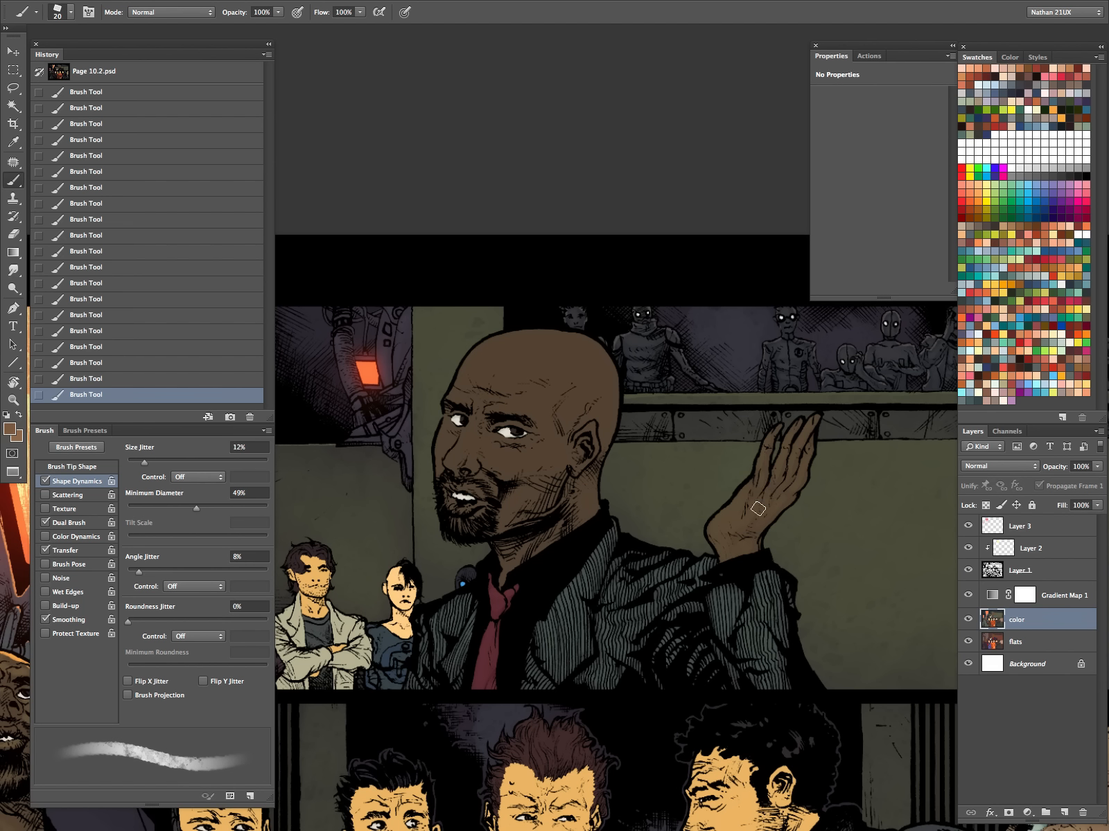
pyautogui.press('[')
pyautogui.press('[')
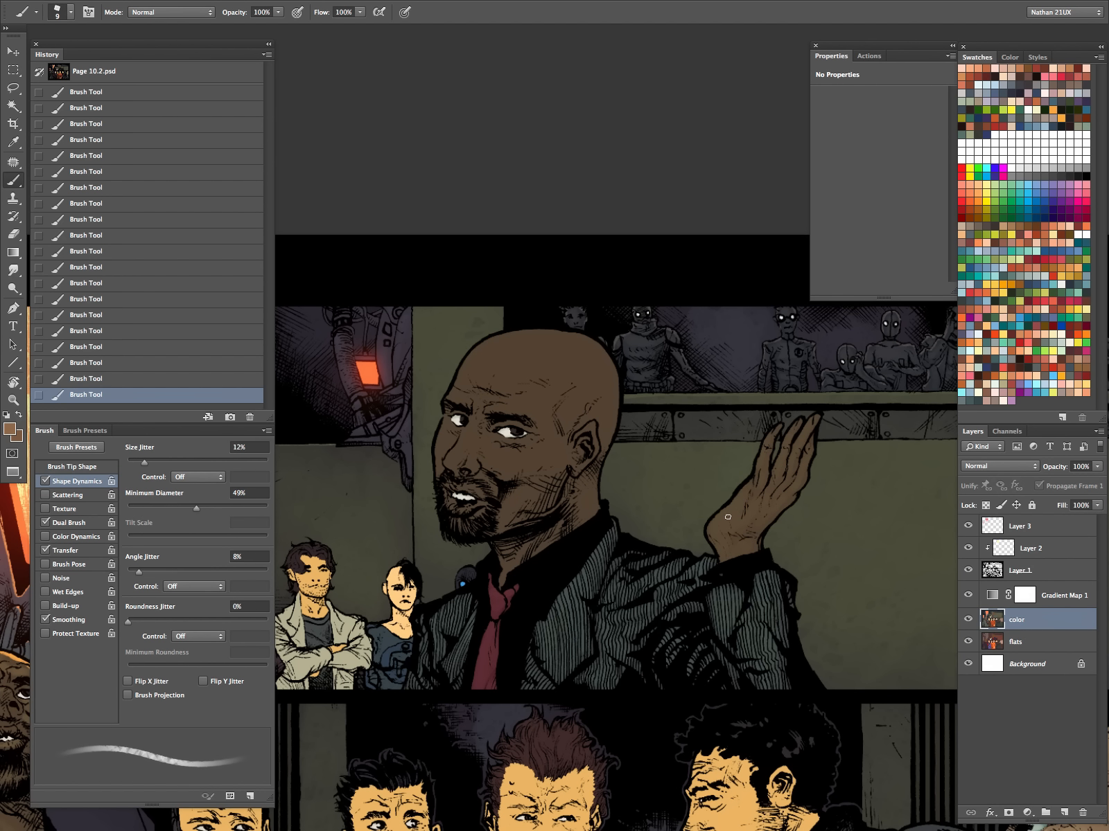
pyautogui.press(']')
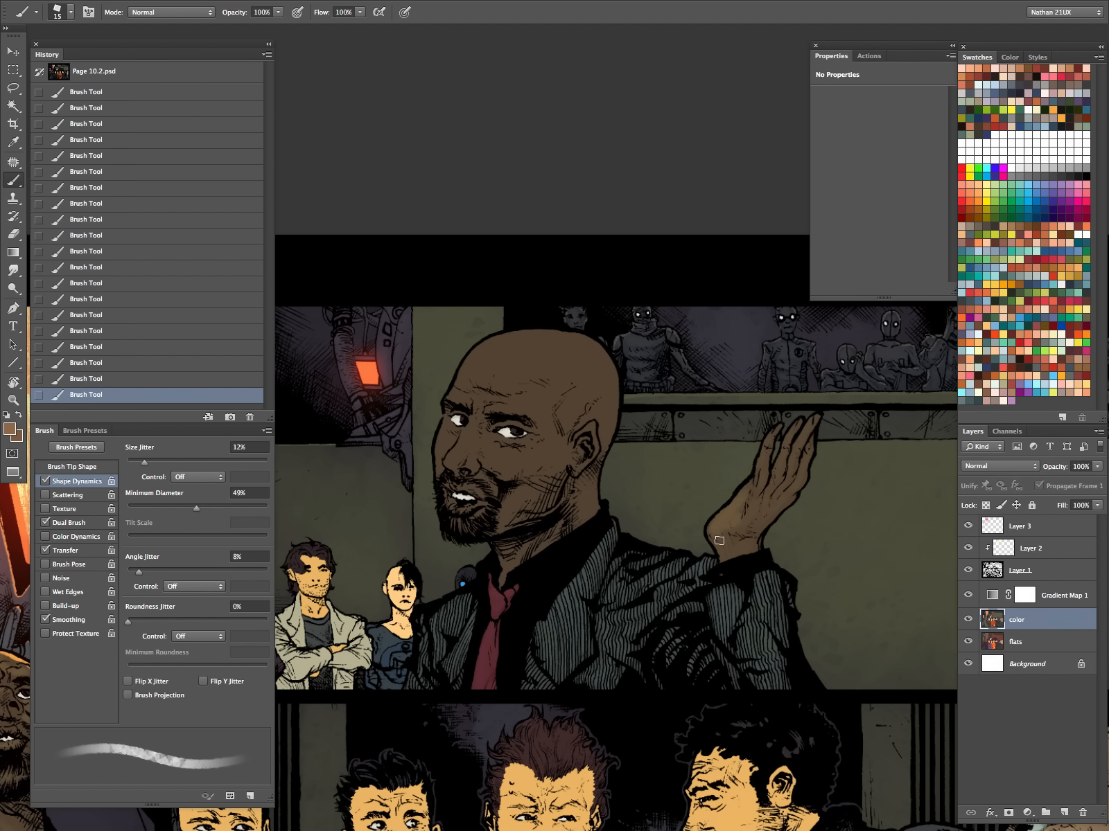
# - Refine the raised hand's finger highlights with a fine brush, and blend the base of the fingers at 25 px
pyautogui.press('[')
pyautogui.press('[')
pyautogui.press('[')
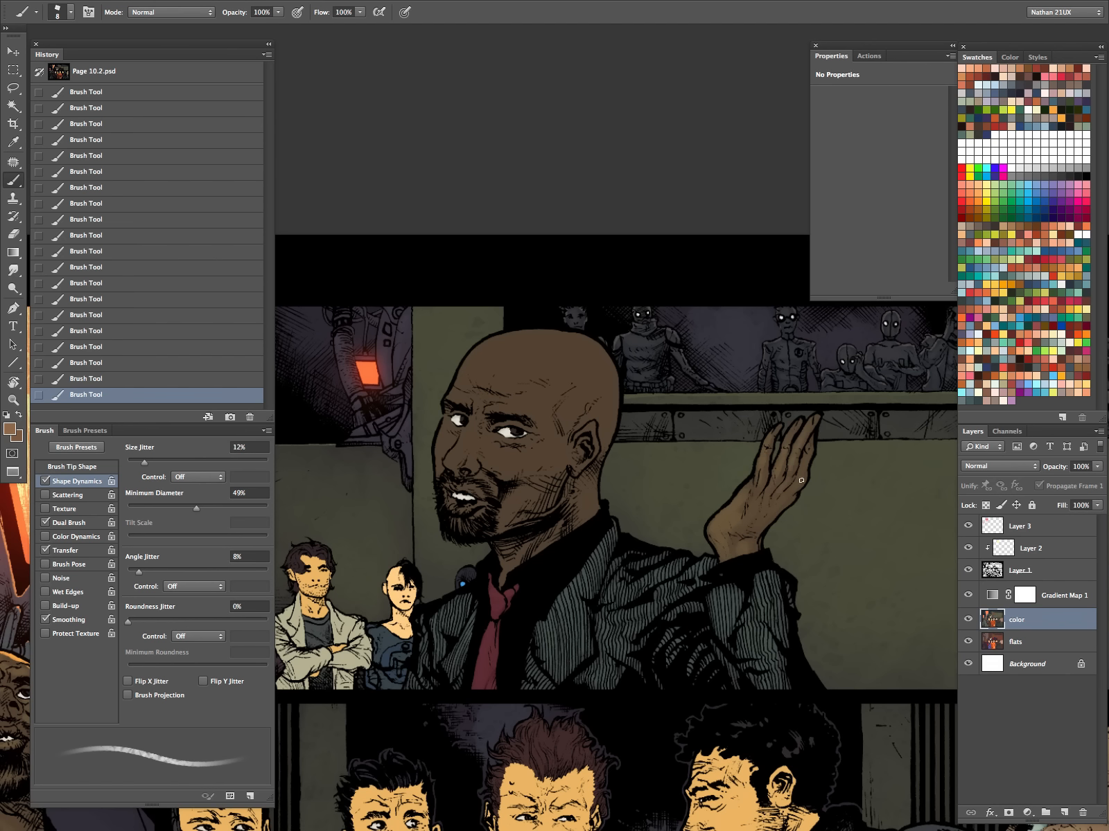
pyautogui.press(']')
pyautogui.press(']')
pyautogui.press(']')
pyautogui.press(']')
pyautogui.press(']')
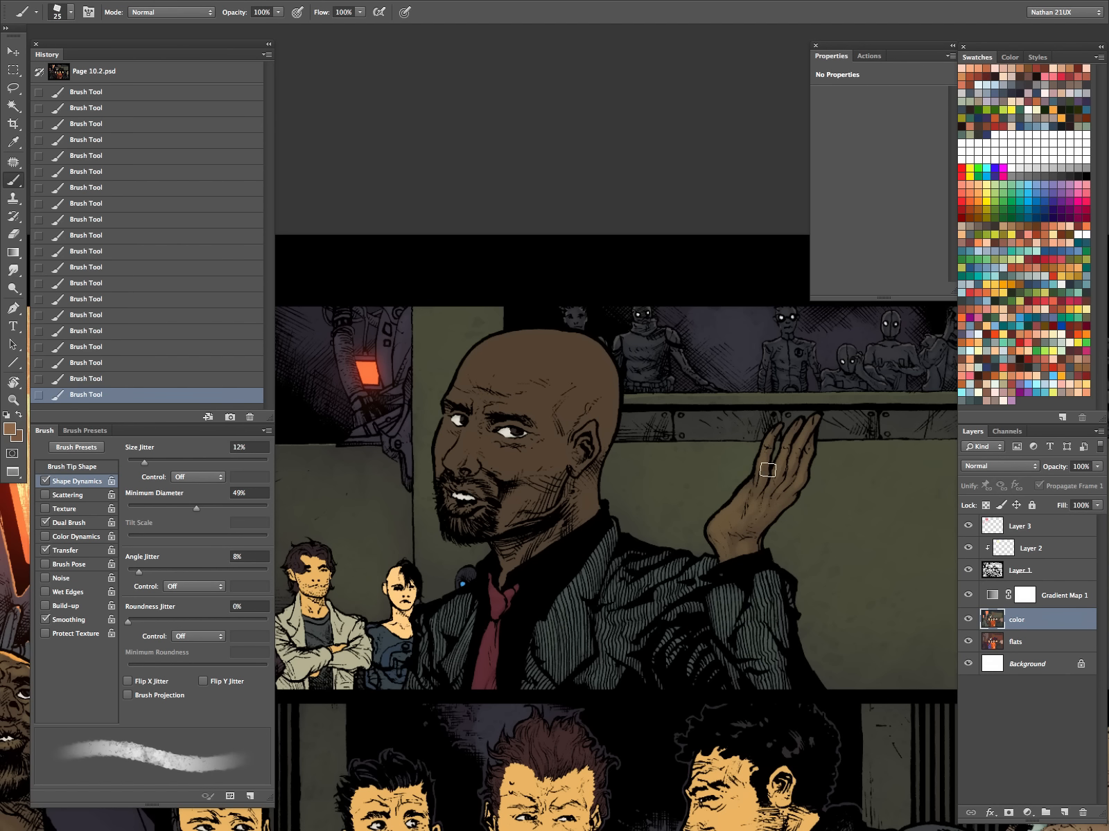
# - Paint brown skin strokes around the man's nose at 15 px and on his brow at 9 px
pyautogui.moveTo(640, 512); pyautogui.dragTo(751, 522)
pyautogui.press('x')
pyautogui.press('[')
pyautogui.press('[')
pyautogui.press('[')
pyautogui.press(']')
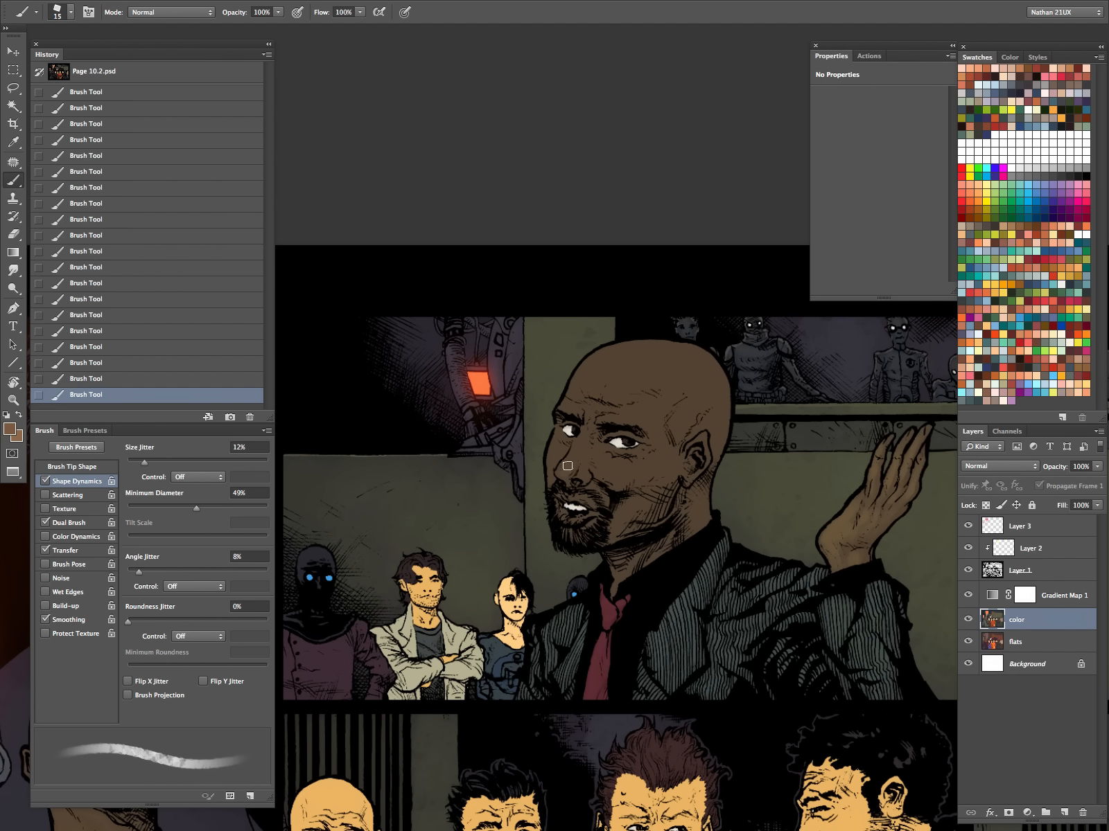
pyautogui.press('[')
pyautogui.press('[')
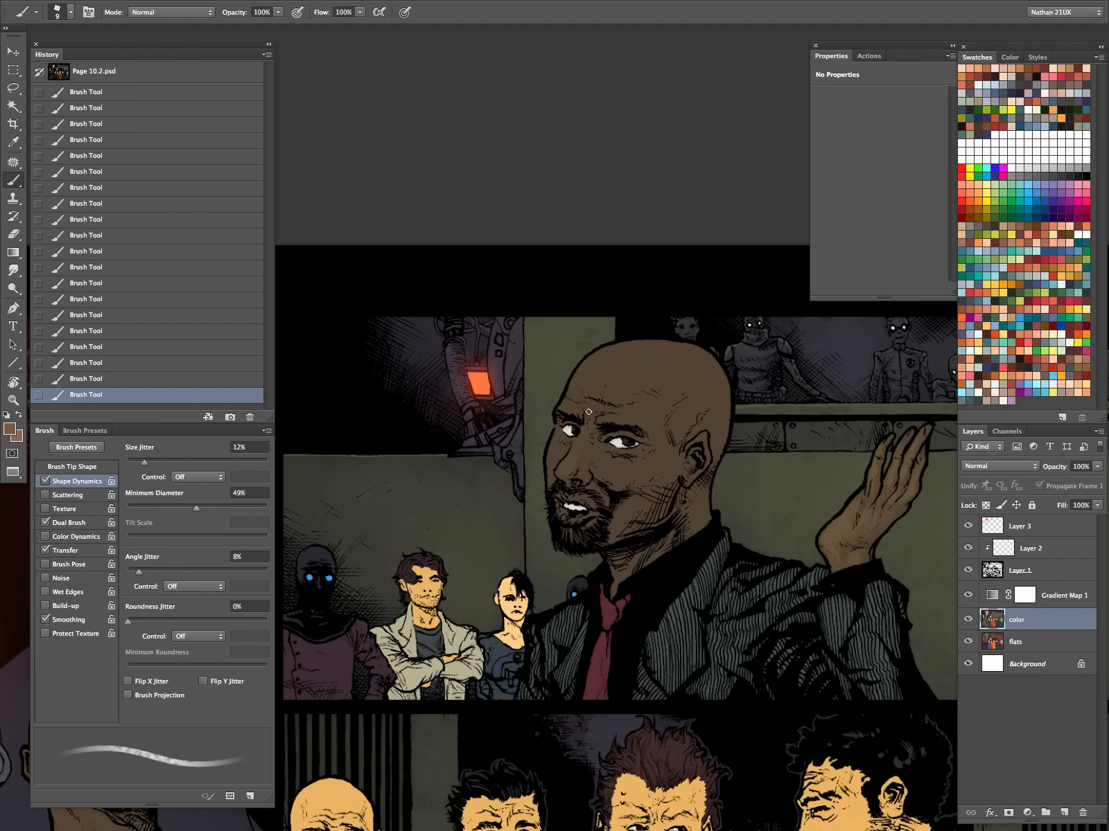
# - Paint broader brown strokes over the man's forehead and crown, enlarging the brush from 25 to 40 px
pyautogui.press(']')
pyautogui.press(']')
pyautogui.press(']')
pyautogui.press(']')
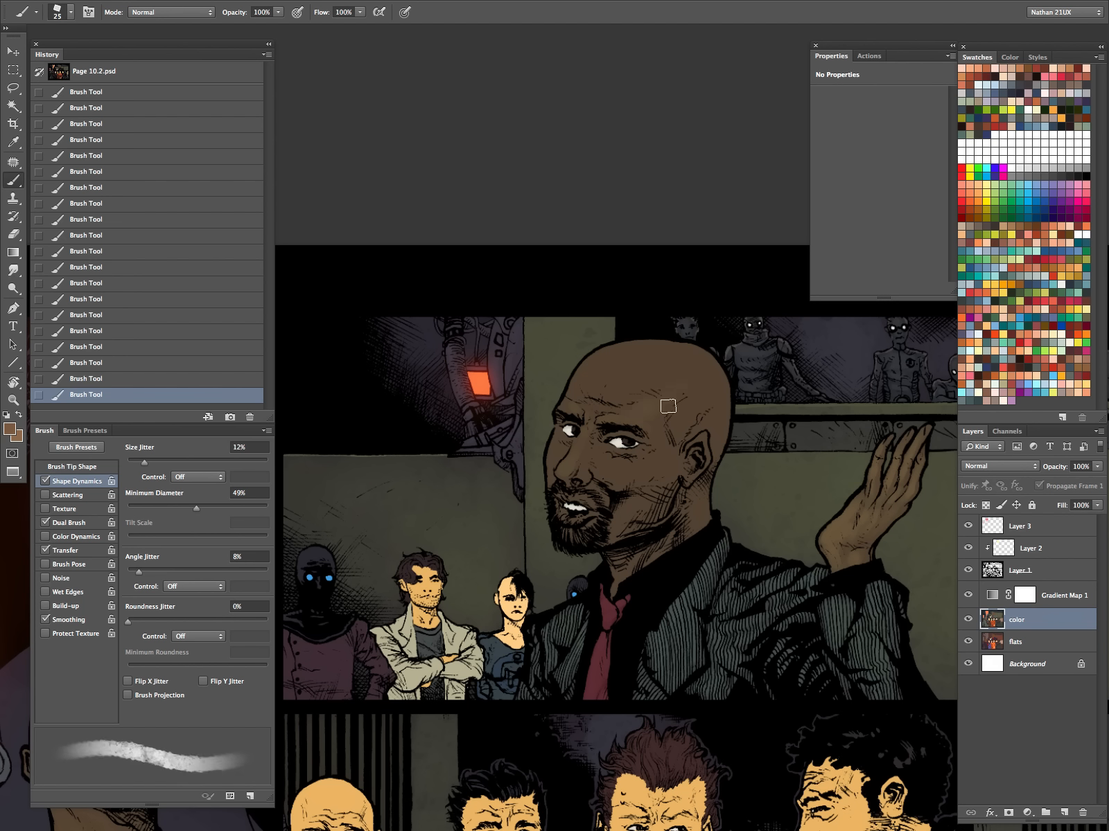
pyautogui.press(']')
pyautogui.press(']')
pyautogui.press(']')
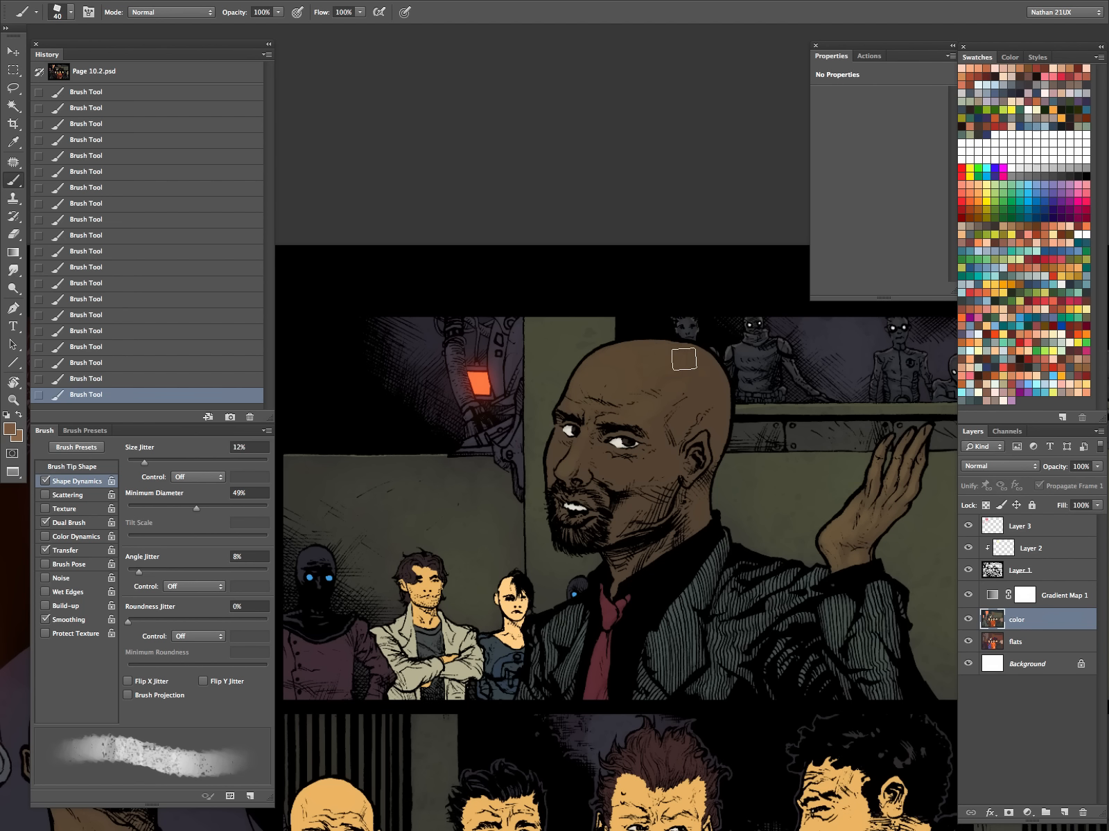
# - Add brown skin strokes beside the man's nose at 15 px and on his cheek at 25 px
pyautogui.press('[')
pyautogui.press('[')
pyautogui.press('[')
pyautogui.press('[')
pyautogui.press('[')
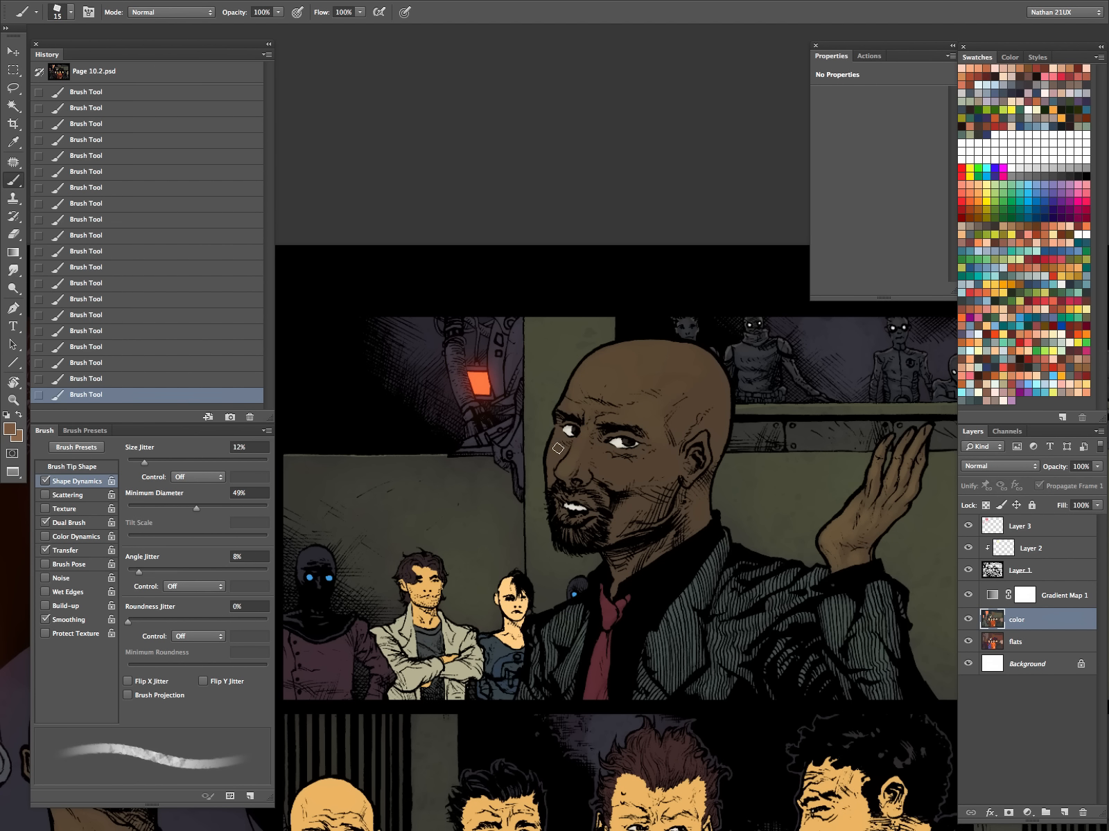
pyautogui.press(']')
pyautogui.press(']')
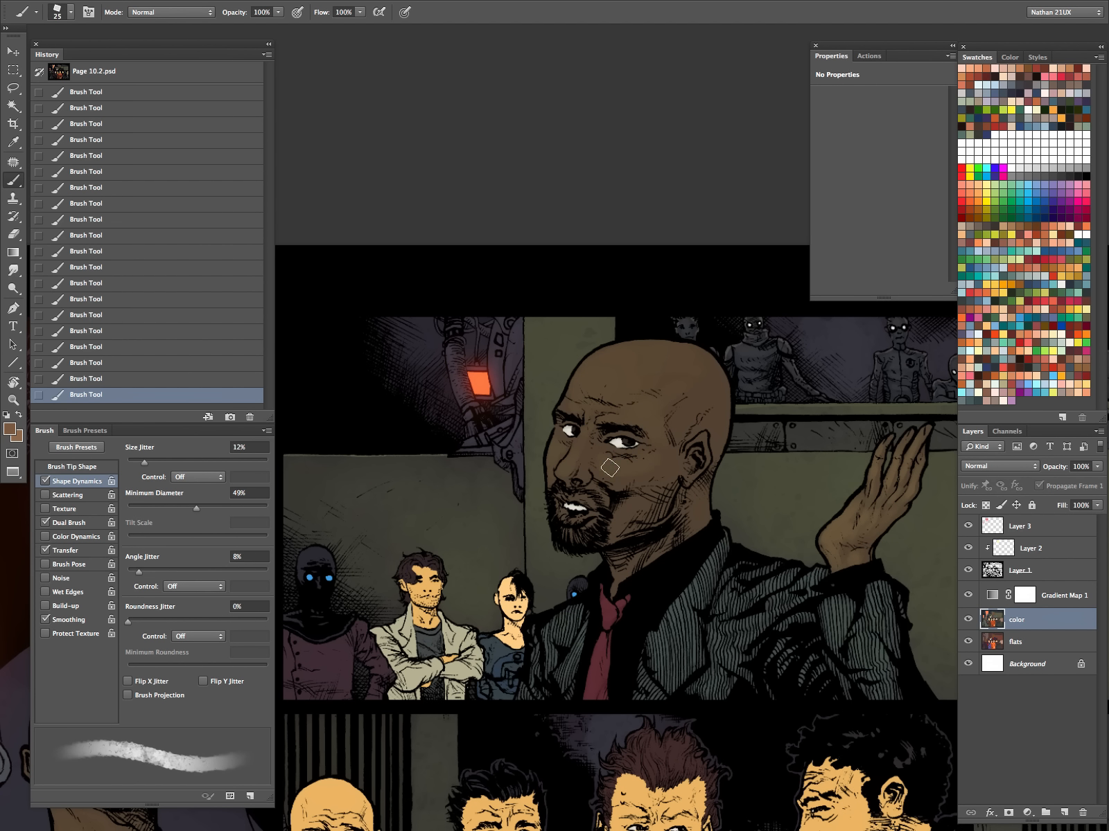
# - Paint small brown strokes around the man's mouth and below his ear with 9 and 15 px brushes
pyautogui.press('[')
pyautogui.press('[')
pyautogui.press('[')
pyautogui.press('[')
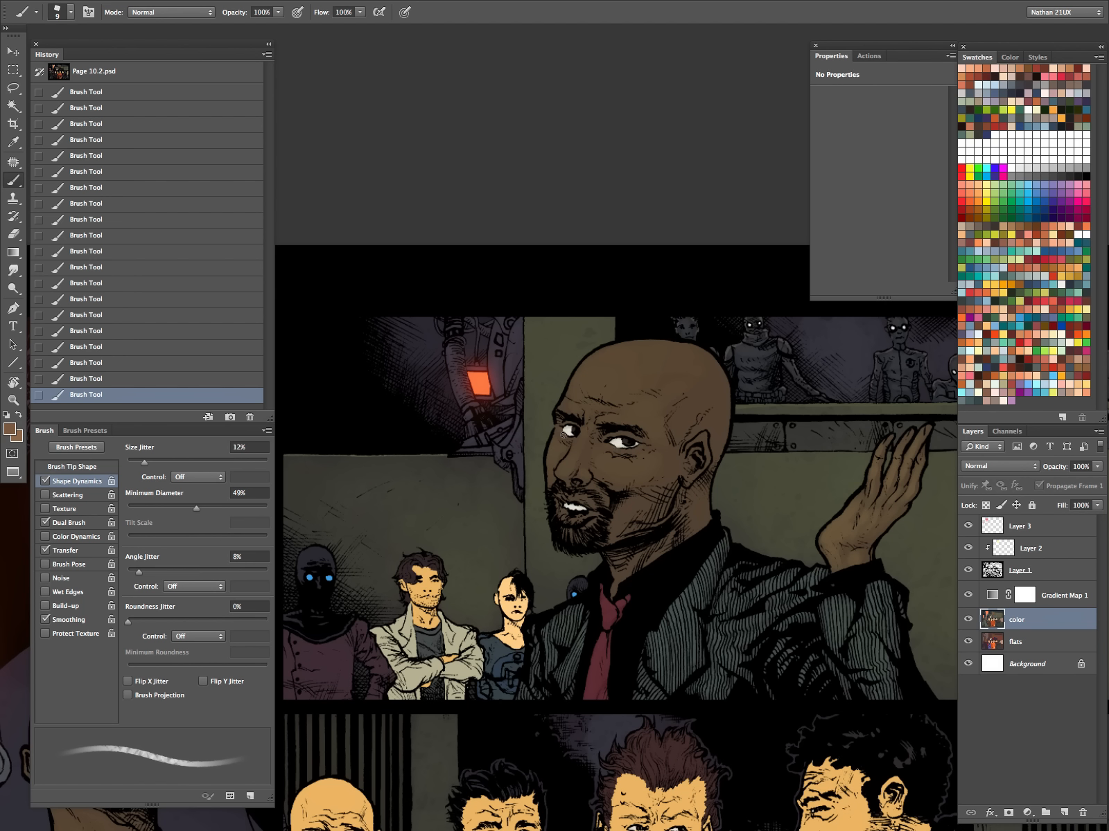
pyautogui.press(']')
pyautogui.press(']')
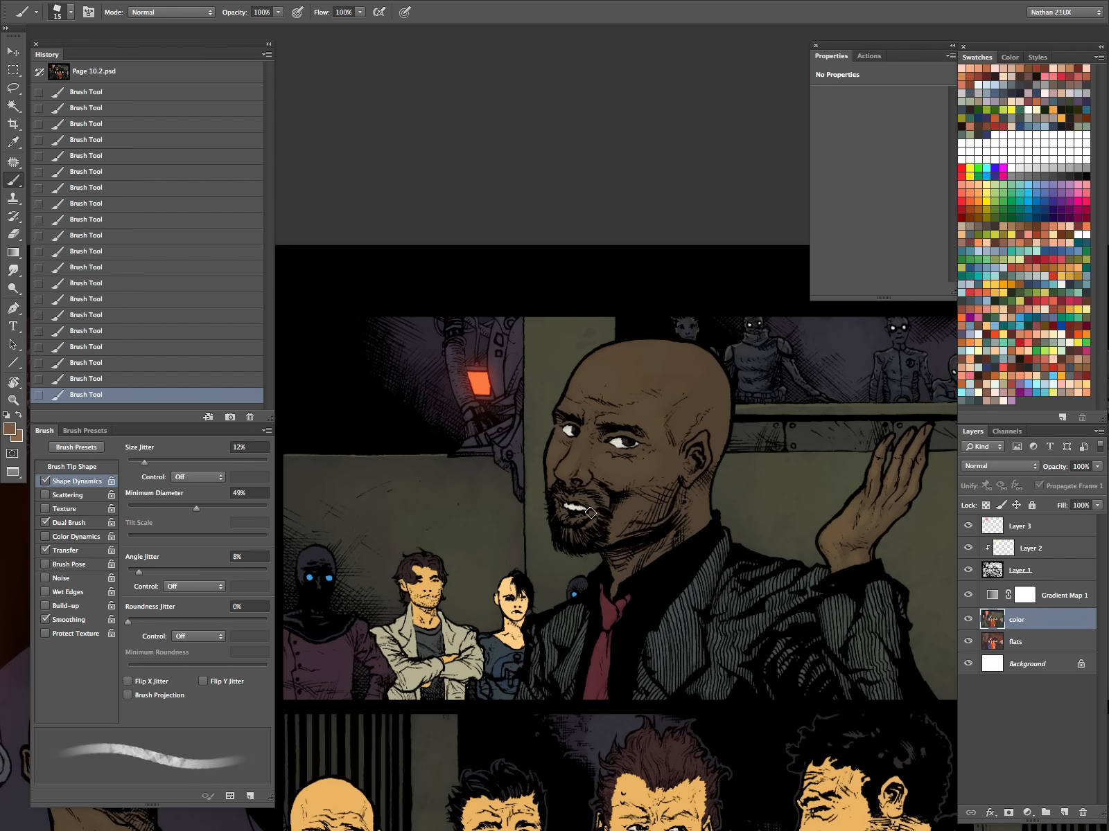
pyautogui.press('[')
pyautogui.press('[')
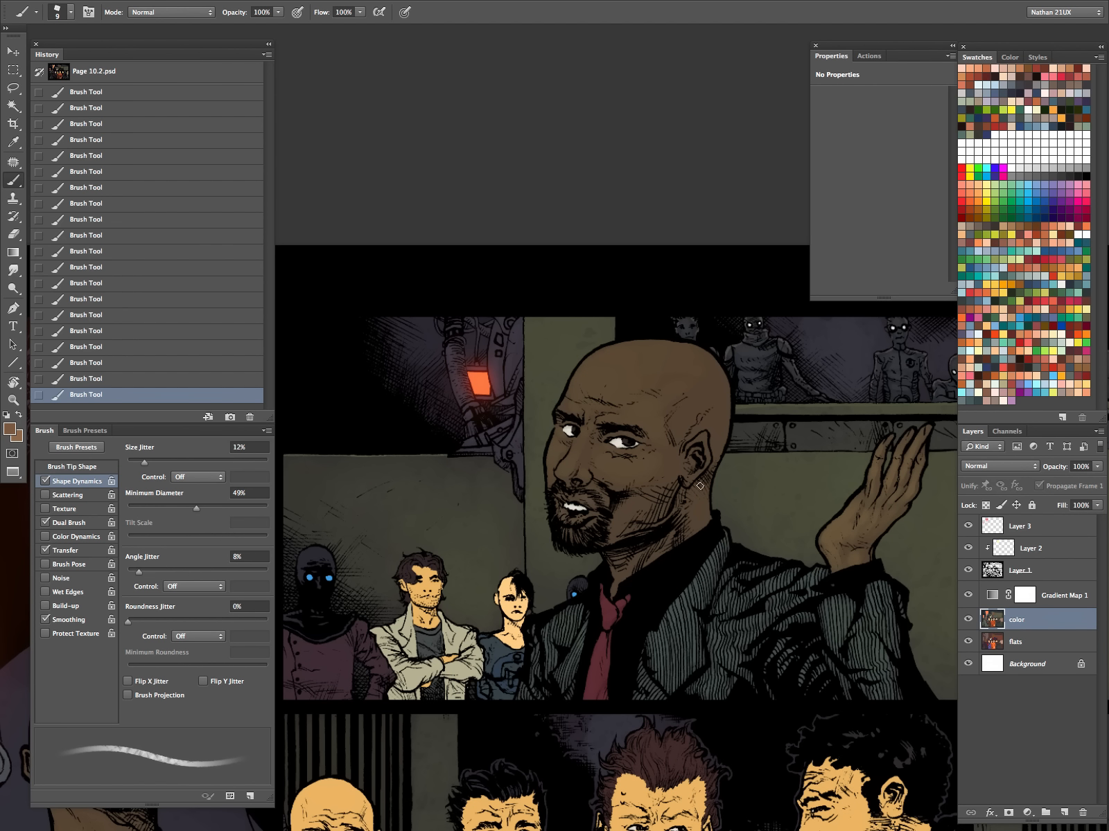
# - Blend the man's cheek with a 20 px brush and add finer strokes on his neck at 10 px
pyautogui.press(']')
pyautogui.press(']')
pyautogui.press('[')
pyautogui.press('[')
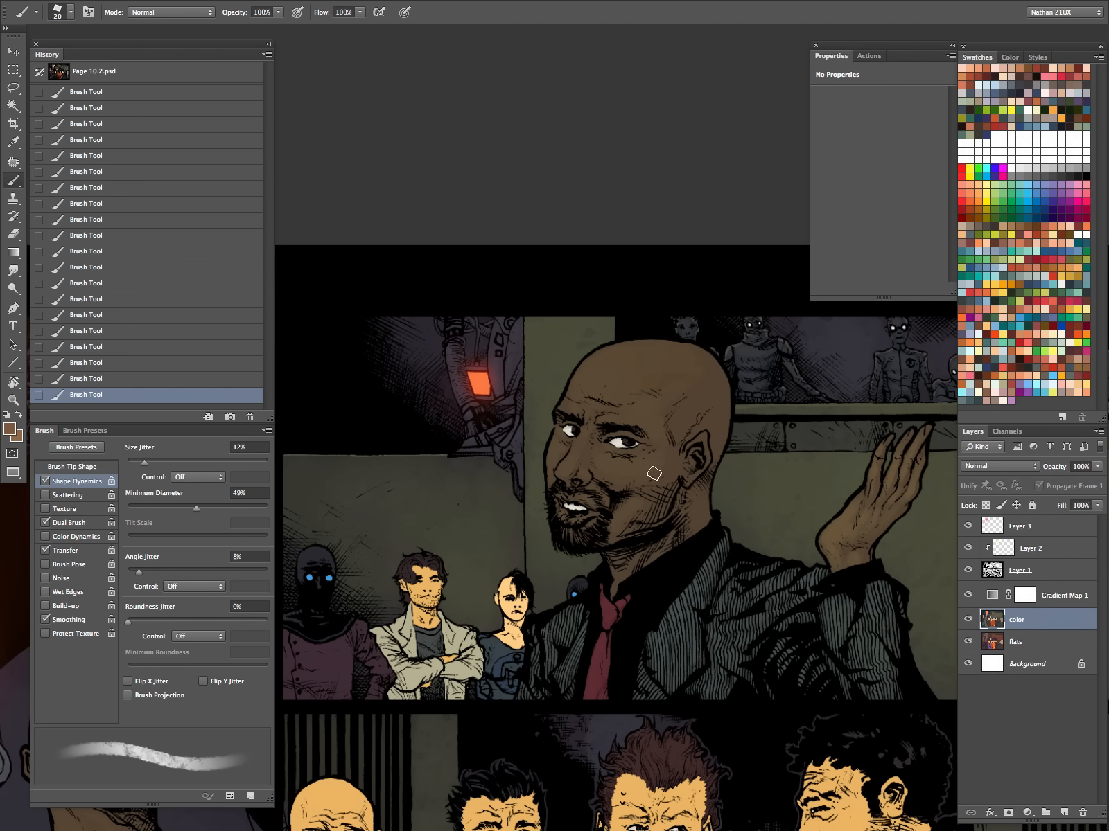
pyautogui.press(']')
pyautogui.press(']')
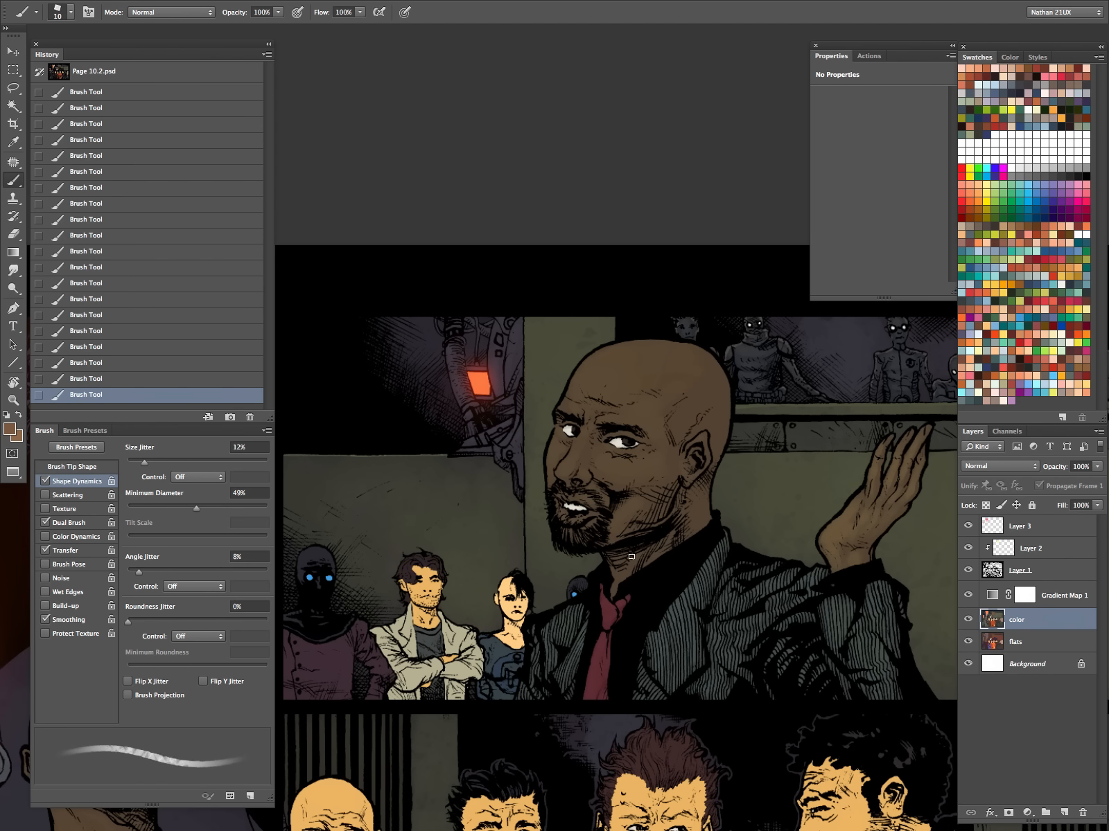
# - Paint along the back of the man's head at 25 px and detail his brow creases at 7 px
pyautogui.press(']')
pyautogui.press(']')
pyautogui.press(']')
pyautogui.press(']')
pyautogui.press(']')
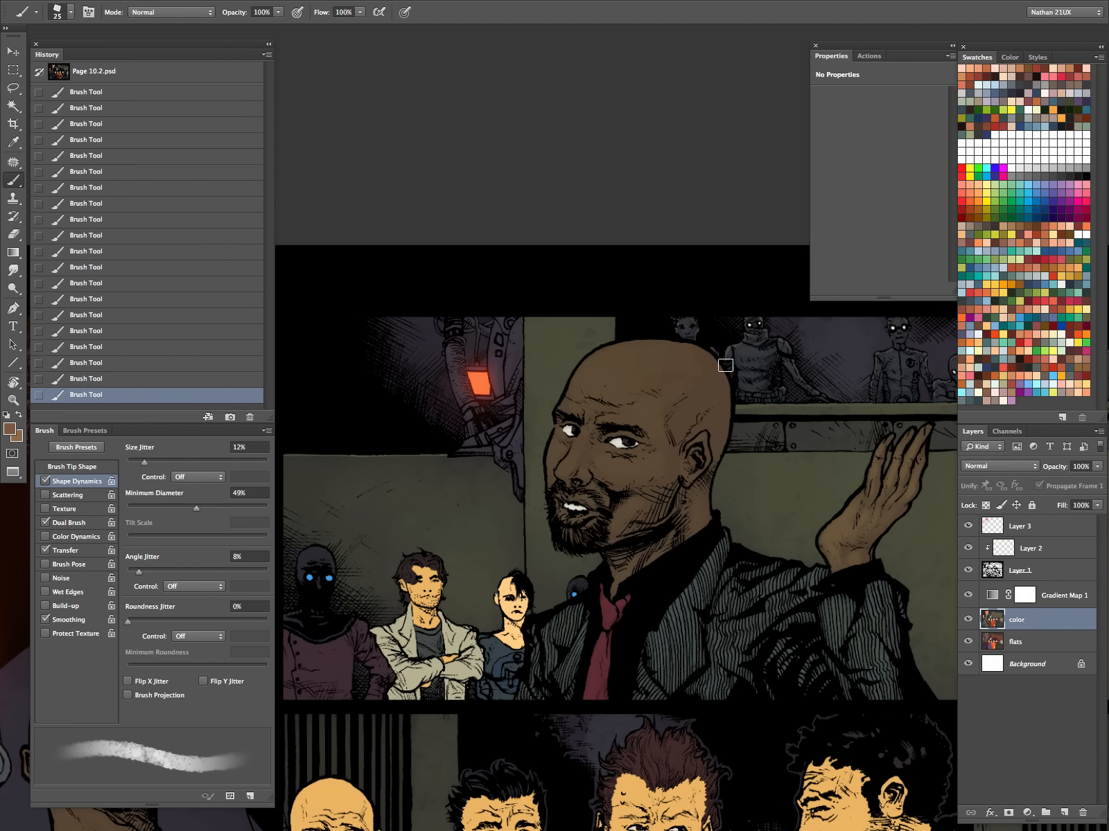
pyautogui.press('[')
pyautogui.press('[')
pyautogui.press('[')
pyautogui.press('[')
pyautogui.press('[')
pyautogui.press('[')
pyautogui.press('[')
pyautogui.press('[')
pyautogui.press('[')
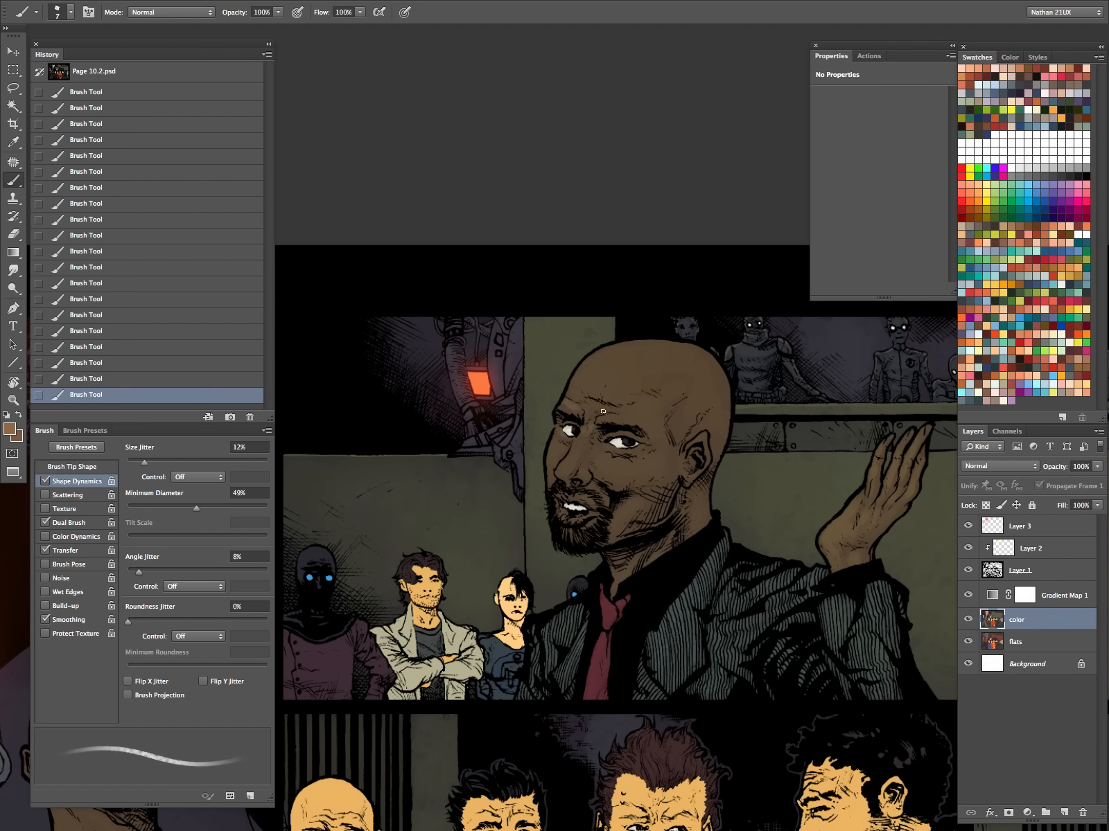
# - Build up brown highlights on the man's cheek and nose, using brushes from 9 to 20 px
pyautogui.press(']')
pyautogui.press(']')
pyautogui.press(']')
pyautogui.press(']')
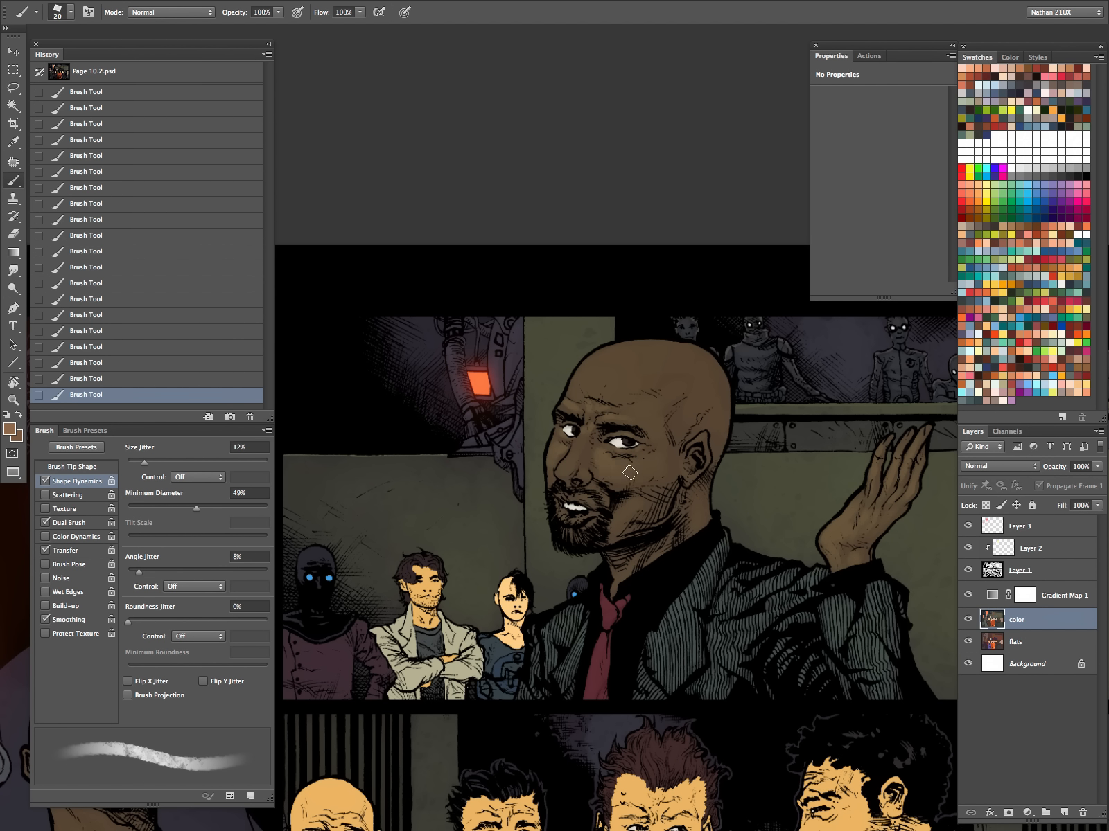
pyautogui.press('[')
pyautogui.press('[')
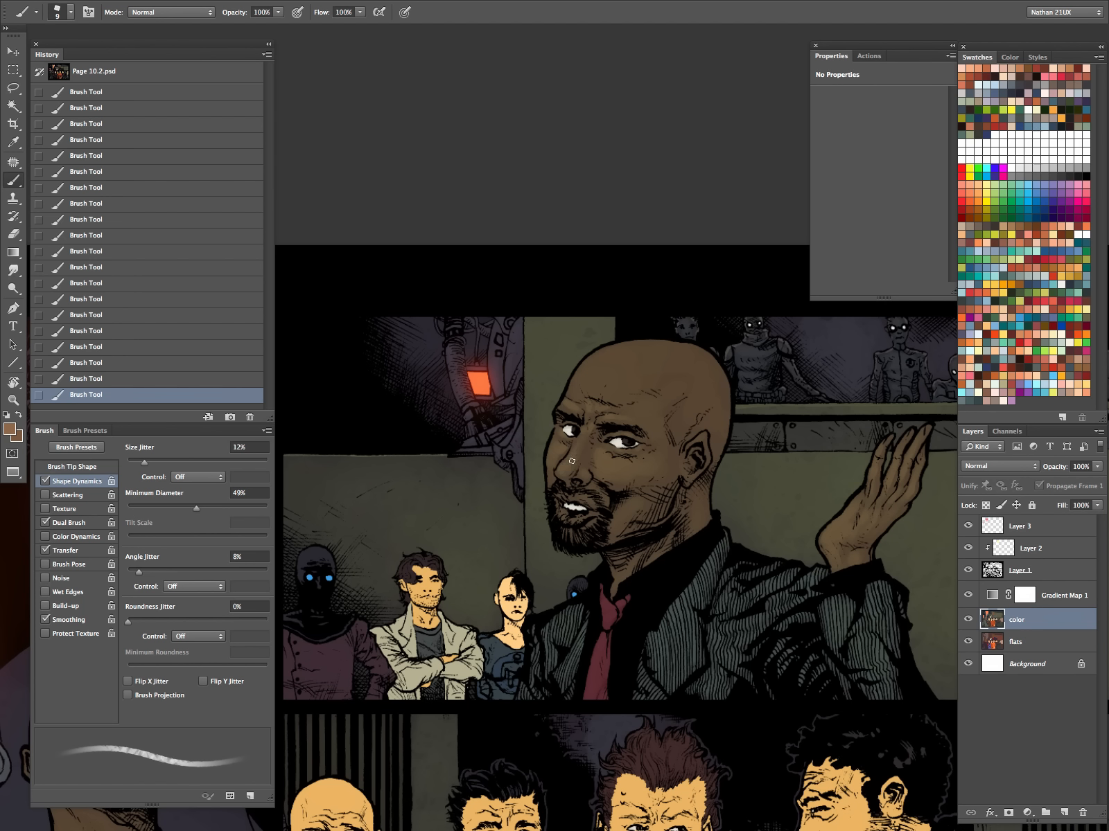
pyautogui.press(']')
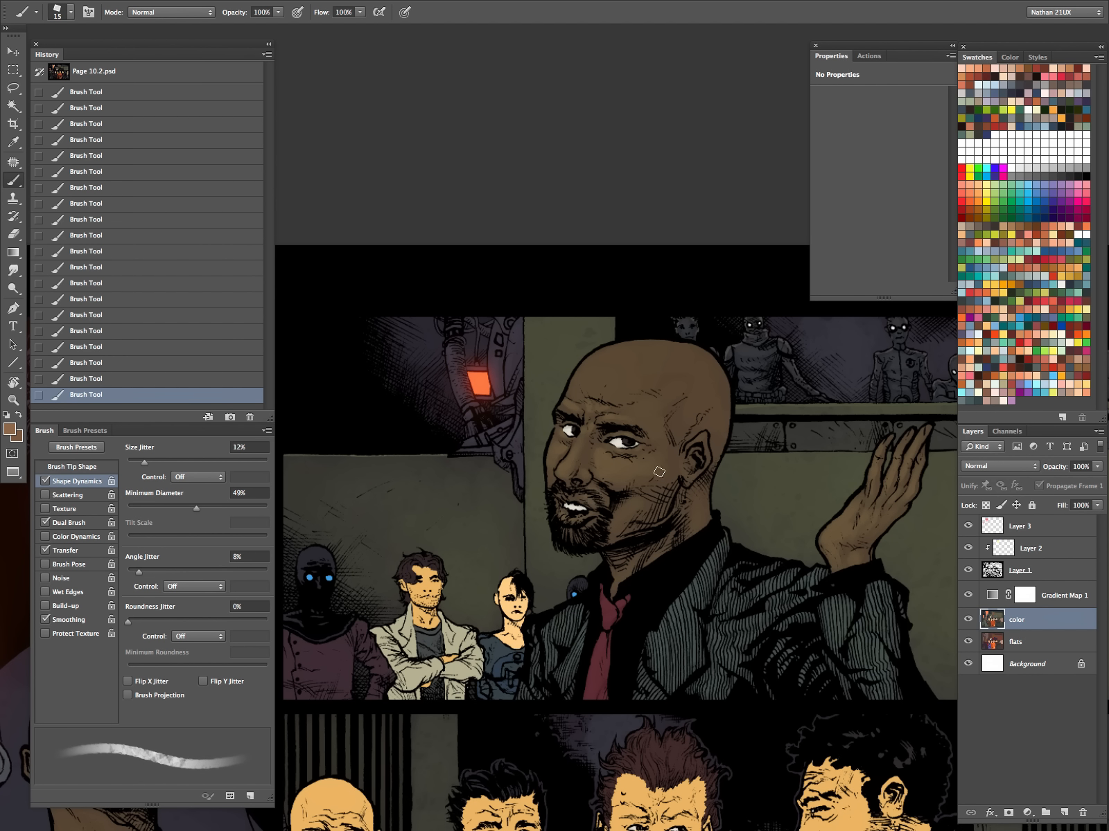
# - Enlarge the brush to 40 px and paint a broad brown highlight across the top of the man's forehead
pyautogui.press('[')
pyautogui.press('[')
pyautogui.press(']')
pyautogui.press(']')
pyautogui.press(']')
pyautogui.press(']')
pyautogui.press(']')
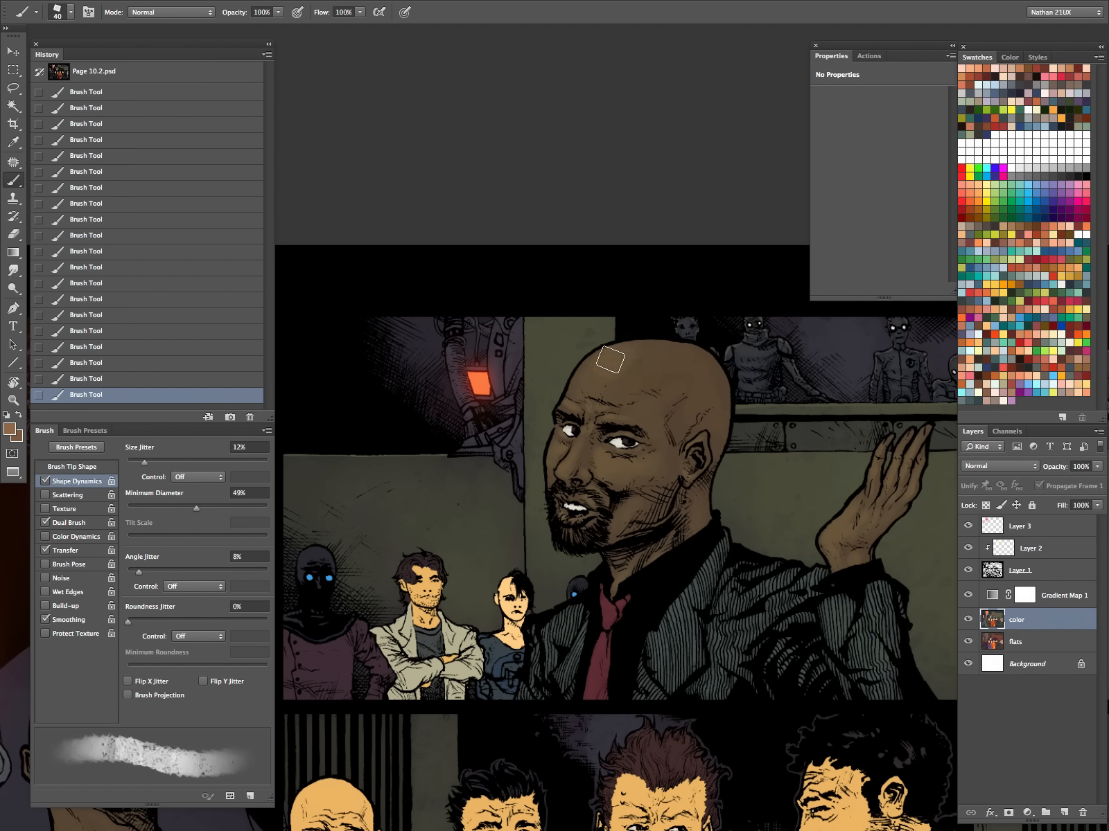
# - Refine the highlight on the man's bald crown with 25 and 15 px brush strokes
pyautogui.press('[')
pyautogui.press('[')
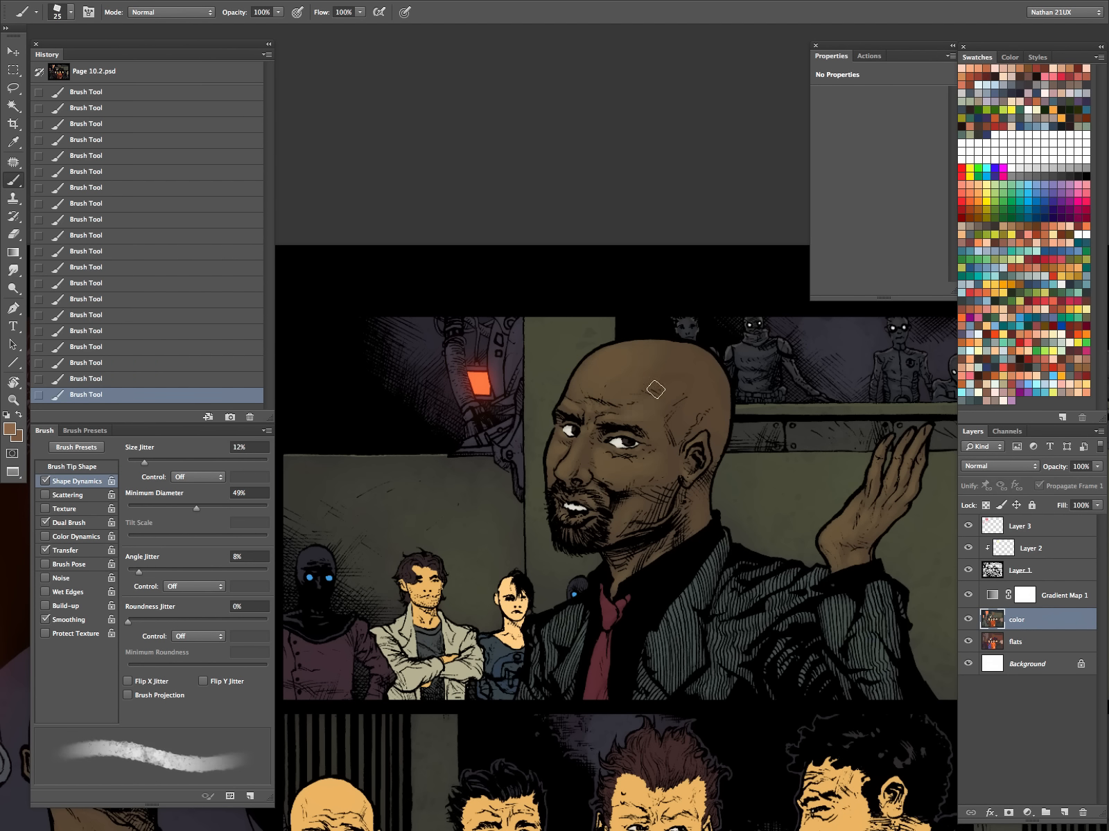
pyautogui.press('[')
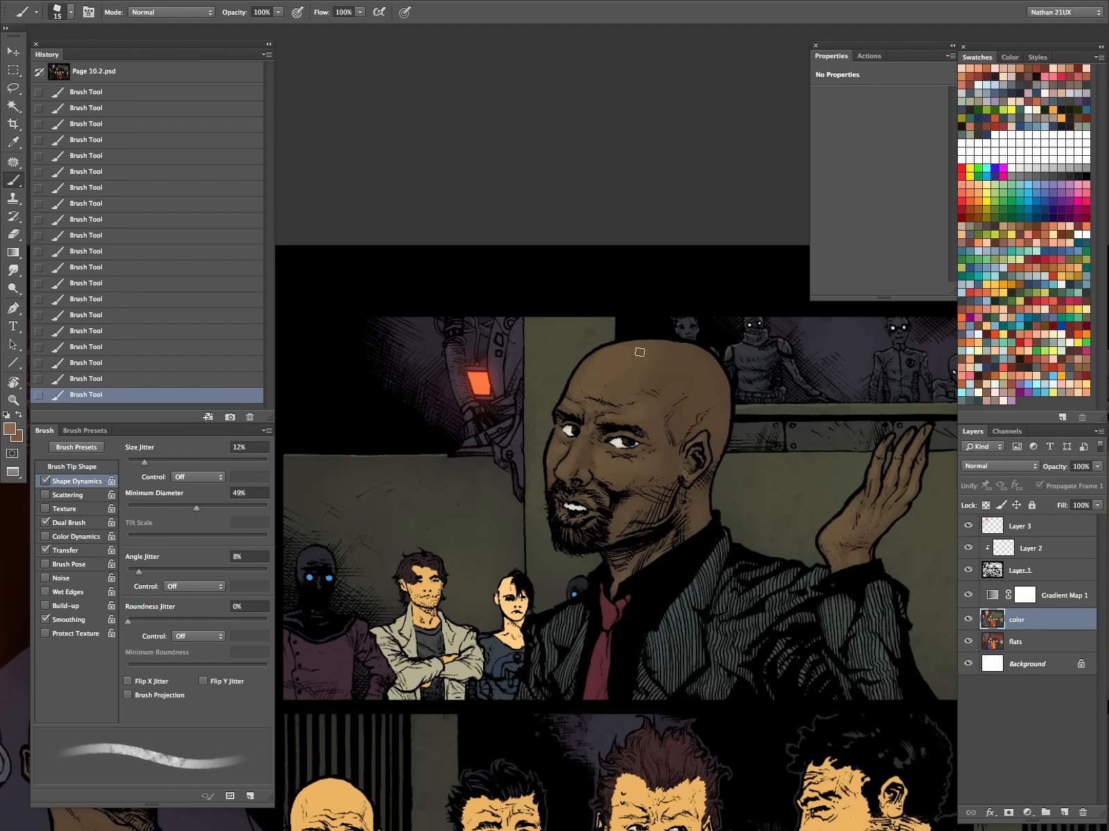
pyautogui.press(']')
pyautogui.press(']')
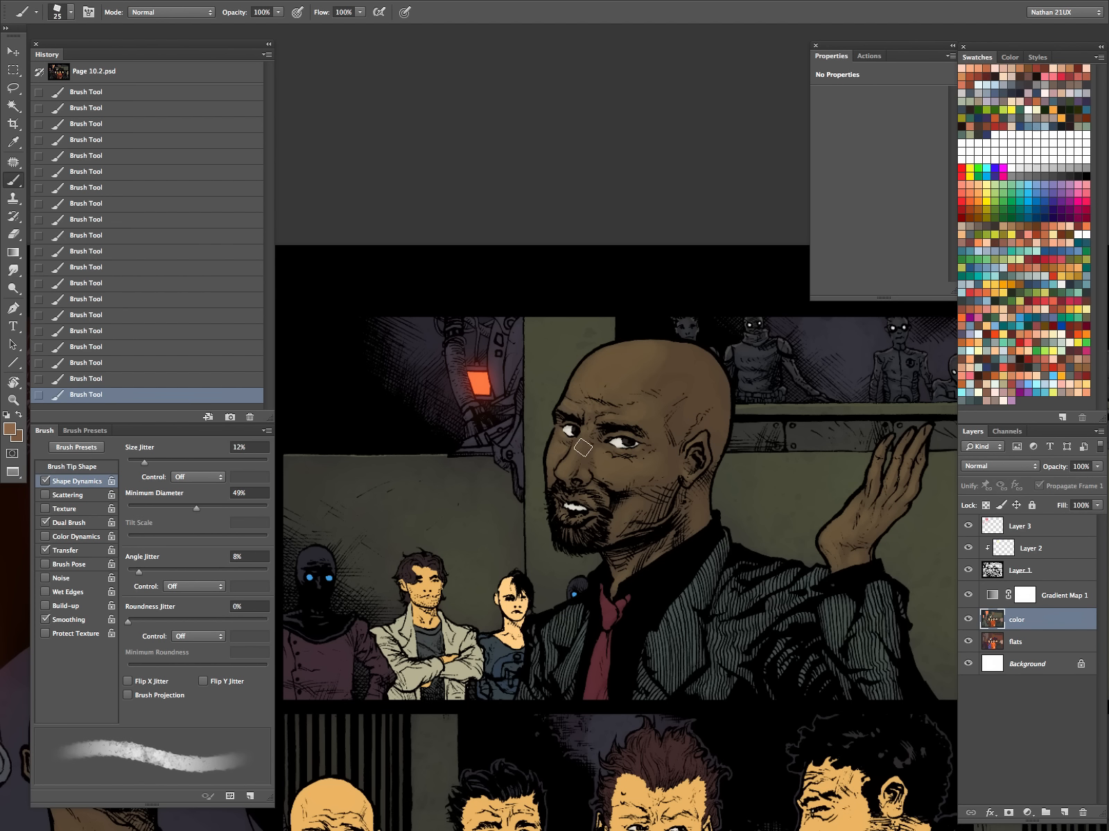
# - Soften the skin tones on the man's face and around his ear, enlarging the brush to 35 px
pyautogui.press('[')
pyautogui.press(']')
pyautogui.press(']')
pyautogui.press(']')
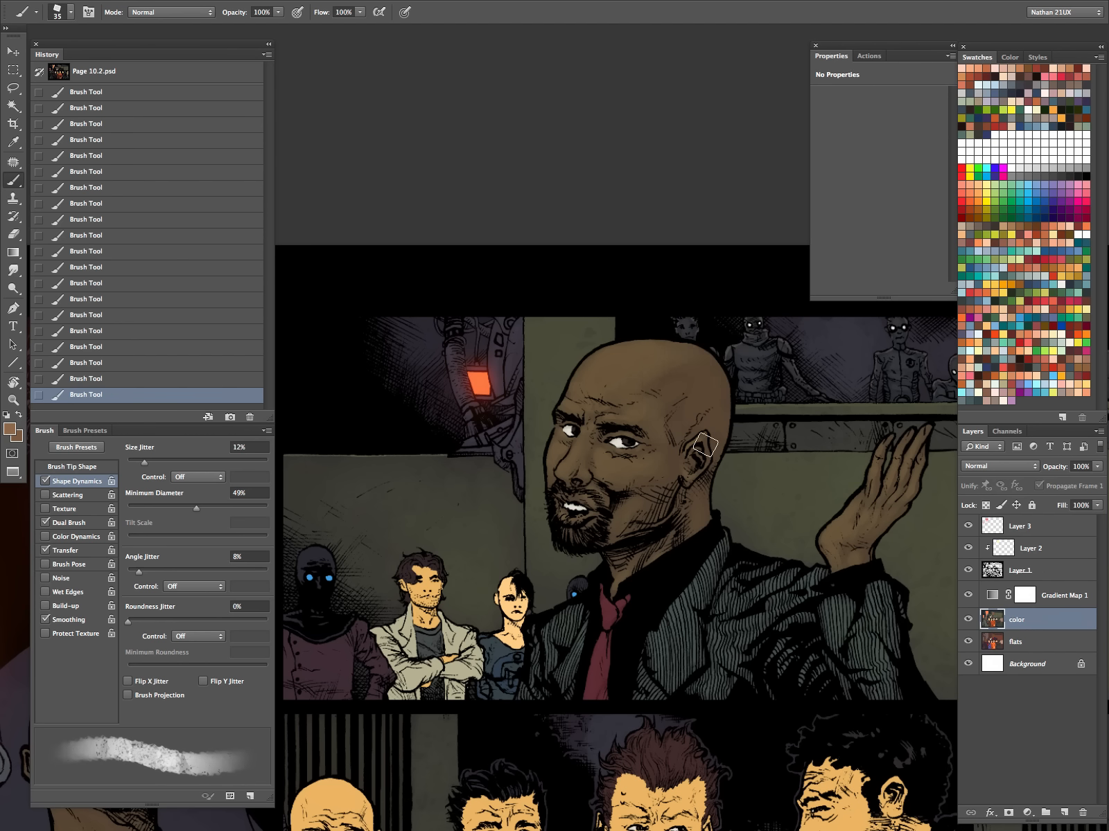
# - Clear the current selection and select the large foreground hand in the lower panel from the flats layer with Magic Wand
pyautogui.moveTo(807, 607); pyautogui.dragTo(645, 555)
pyautogui.moveTo(736, 541); pyautogui.dragTo(589, 711)
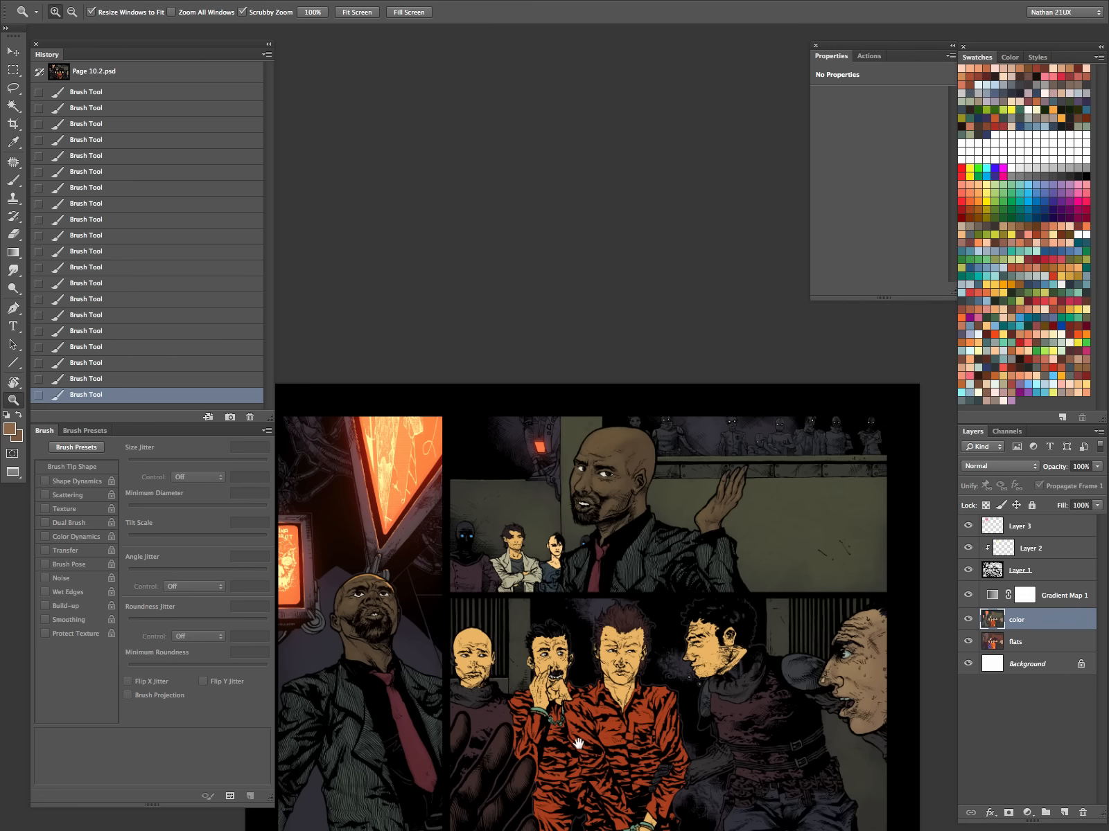
pyautogui.moveTo(631, 612); pyautogui.dragTo(738, 489)
pyautogui.hotkey('ctrl', 'd')
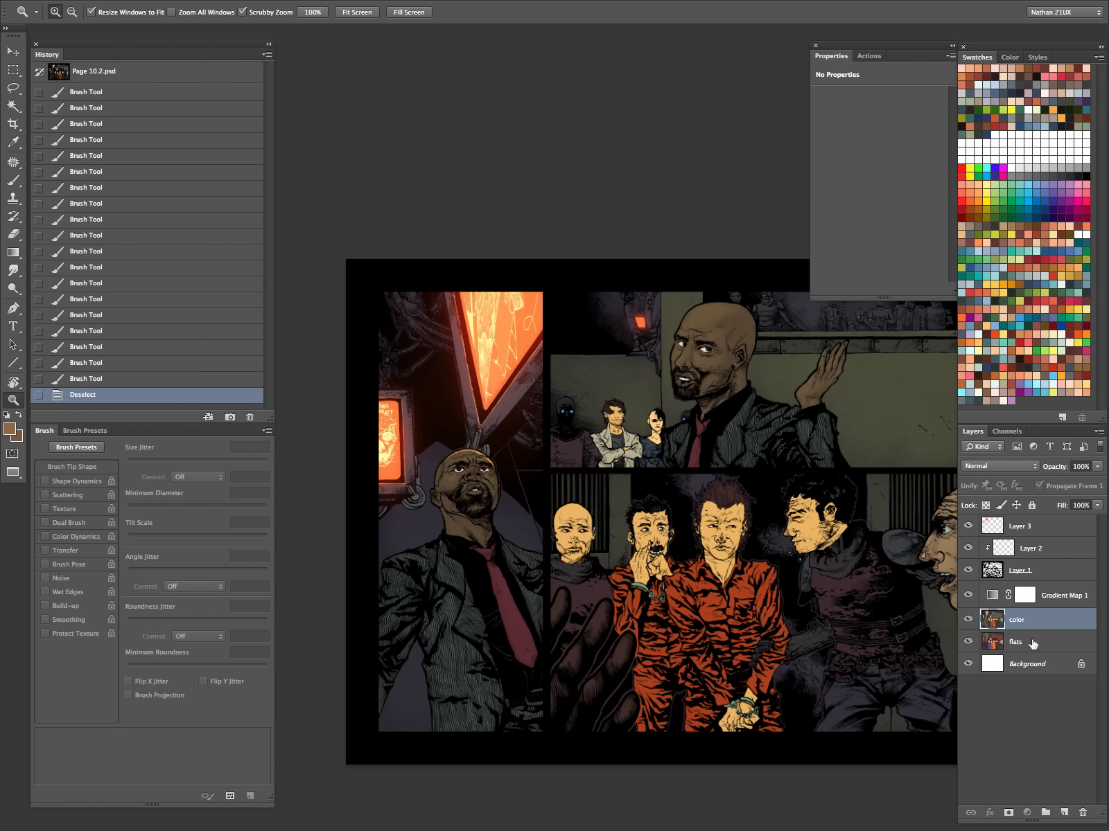
pyautogui.click(1032, 643)
pyautogui.press('w')
pyautogui.click(605, 622)
pyautogui.moveTo(781, 650); pyautogui.dragTo(633, 584)
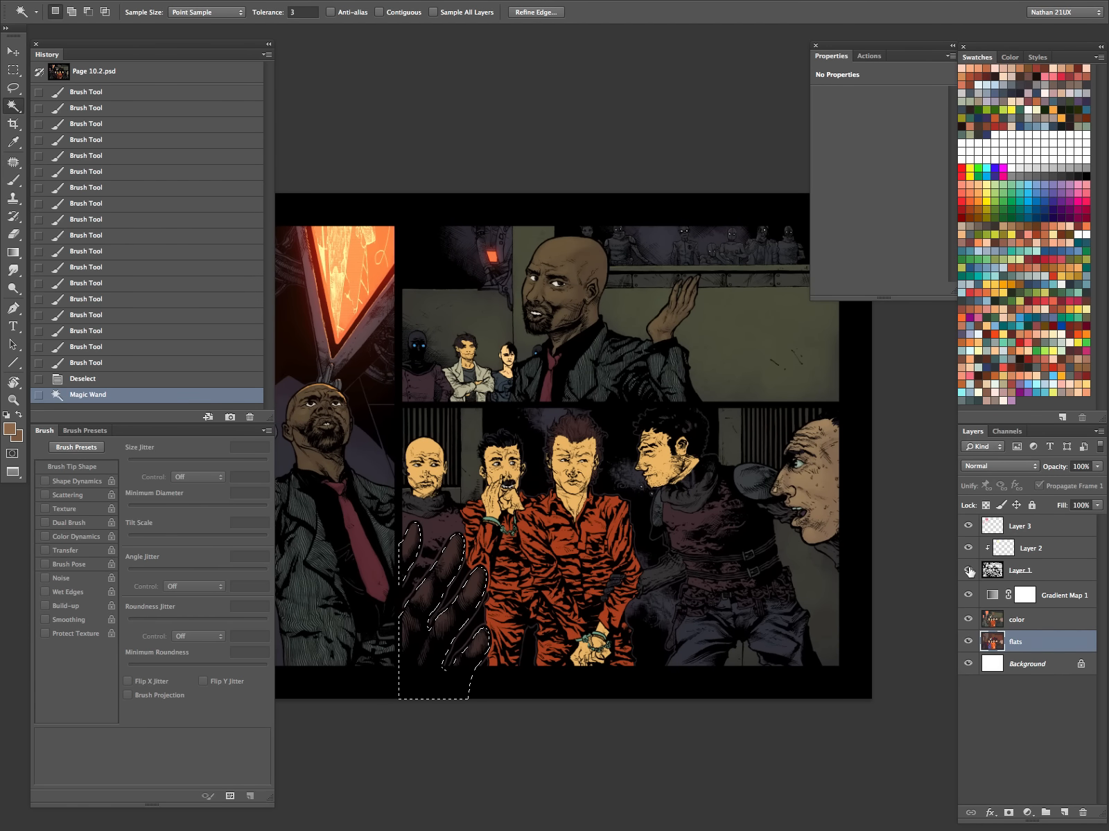
# - Hide Layer 1 and Gradient Map 1, and sample the brown skin tones from the man's raised hand and wrist
pyautogui.click(968, 569)
pyautogui.press('z')
pyautogui.click(682, 410)
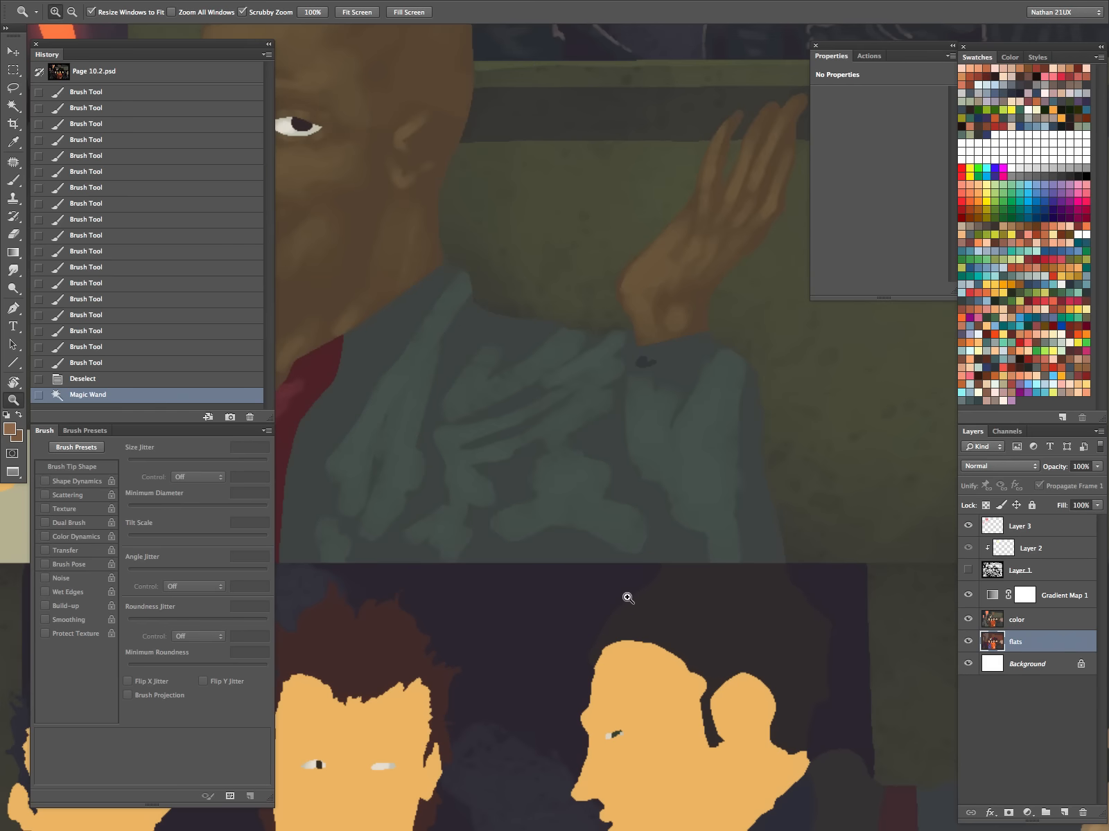
pyautogui.press('i')
pyautogui.click(711, 285)
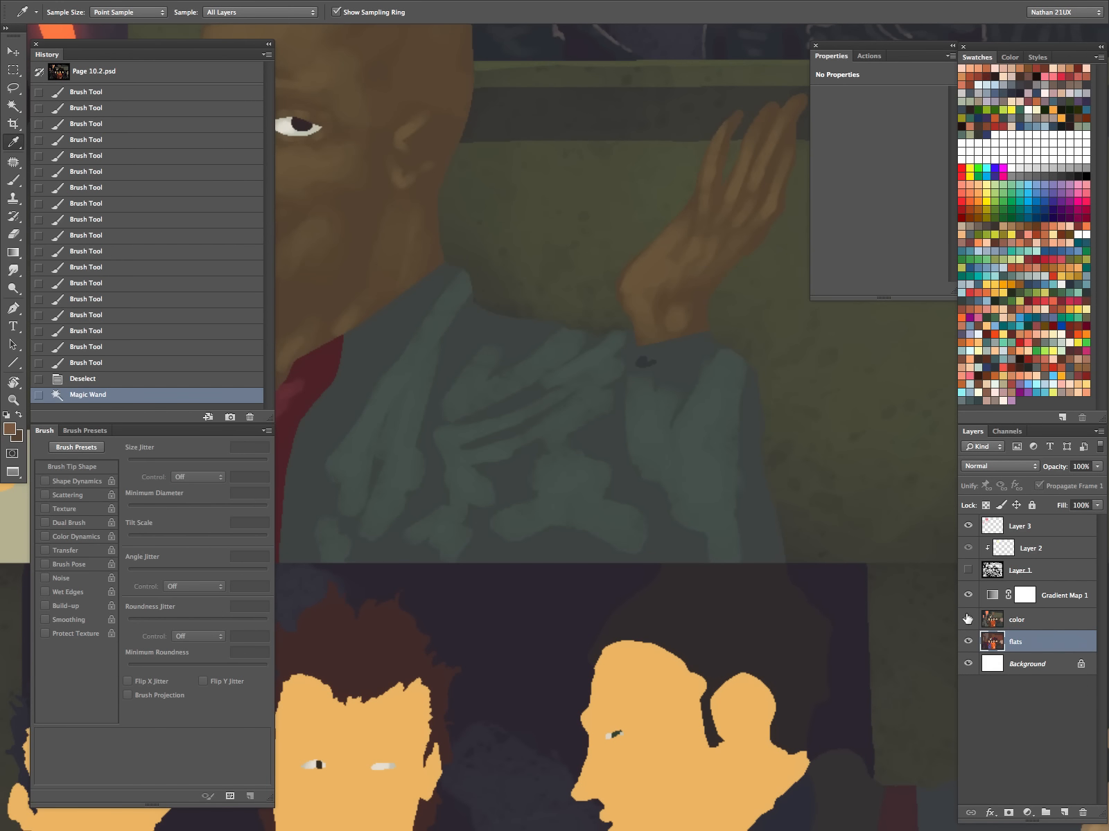
pyautogui.click(968, 594)
pyautogui.click(711, 286)
pyautogui.click(738, 242)
# - Fill the selected foreground hand with the sampled dark brown on the color layer, keeping the flats layer unfilled
pyautogui.scroll(-10, 654, 515)
pyautogui.press('super+BackSpace')
pyautogui.press('super+z')
pyautogui.click(1012, 620)
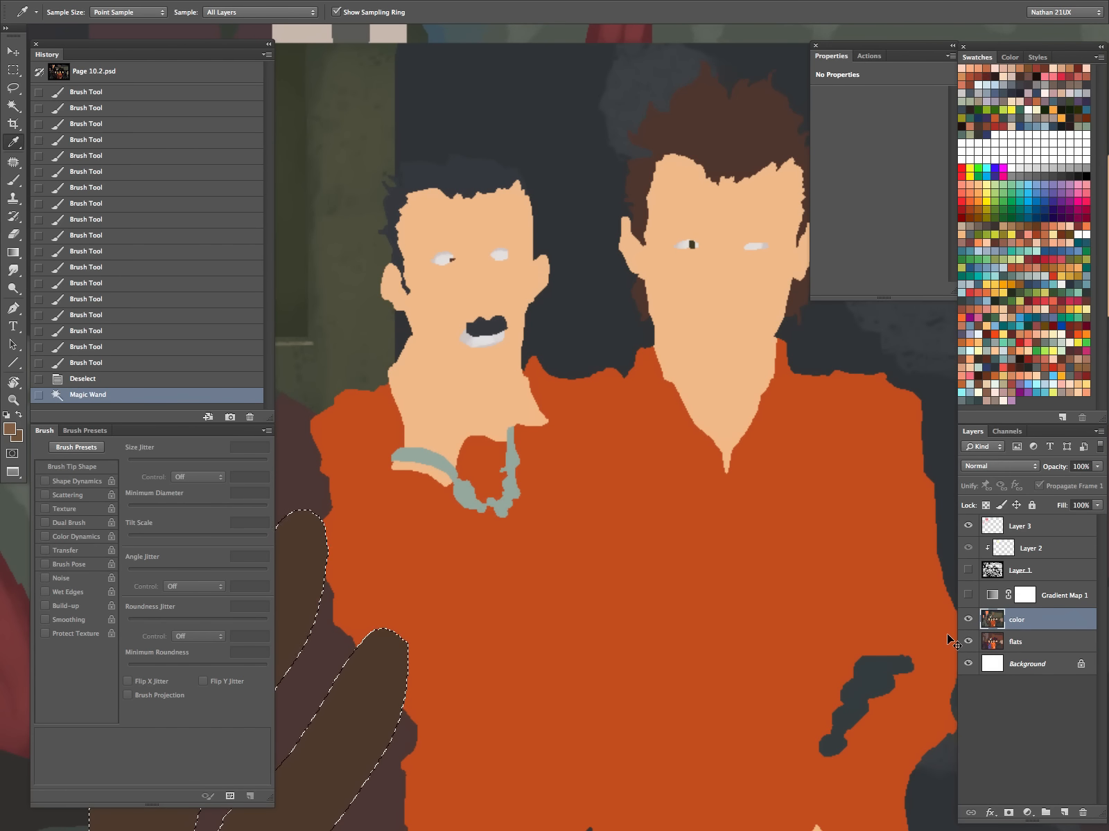
pyautogui.press('super+BackSpace')
# - Sample a lighter brown from the raised hand for the Brush tool, and show Gradient Map 1 and Layer 1 again
pyautogui.scroll(7, 592, 280)
pyautogui.click(781, 317)
pyautogui.click(750, 312)
pyautogui.click(807, 312)
pyautogui.moveTo(595, 525); pyautogui.dragTo(547, 530)
pyautogui.moveTo(589, 610); pyautogui.dragTo(745, 334)
pyautogui.moveTo(968, 595); pyautogui.dragTo(968, 571)
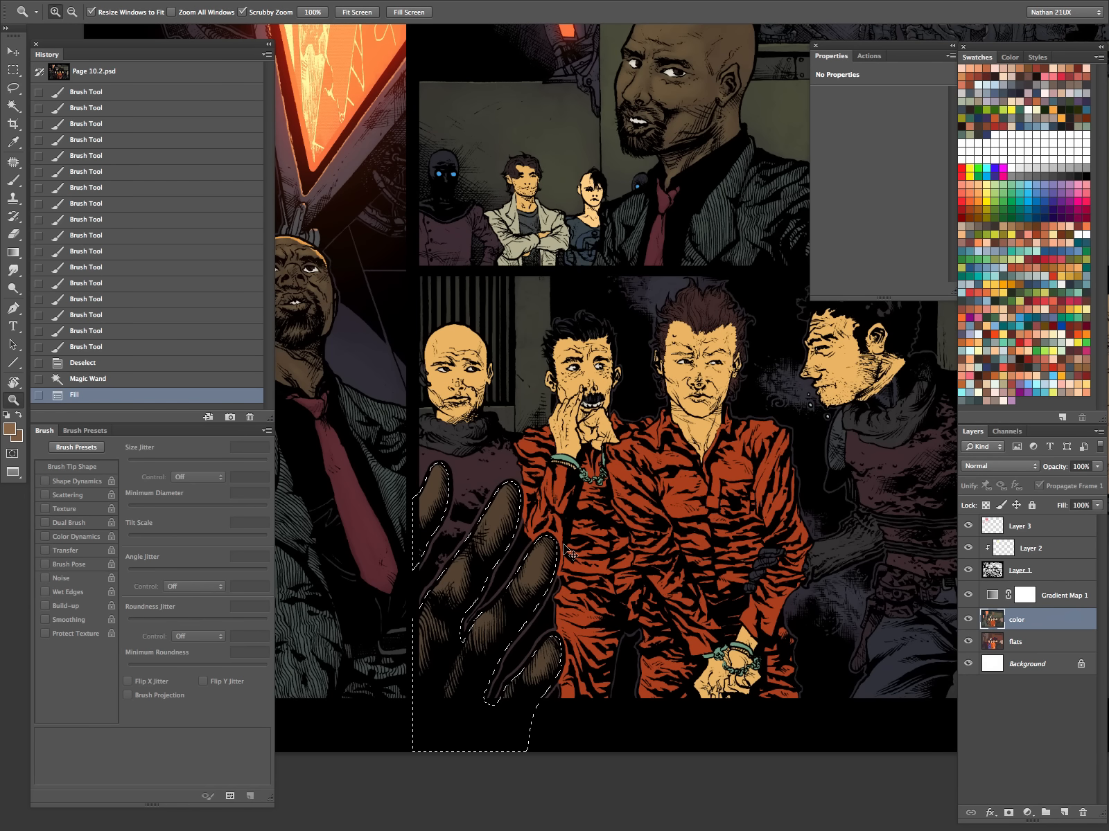
pyautogui.press('b')
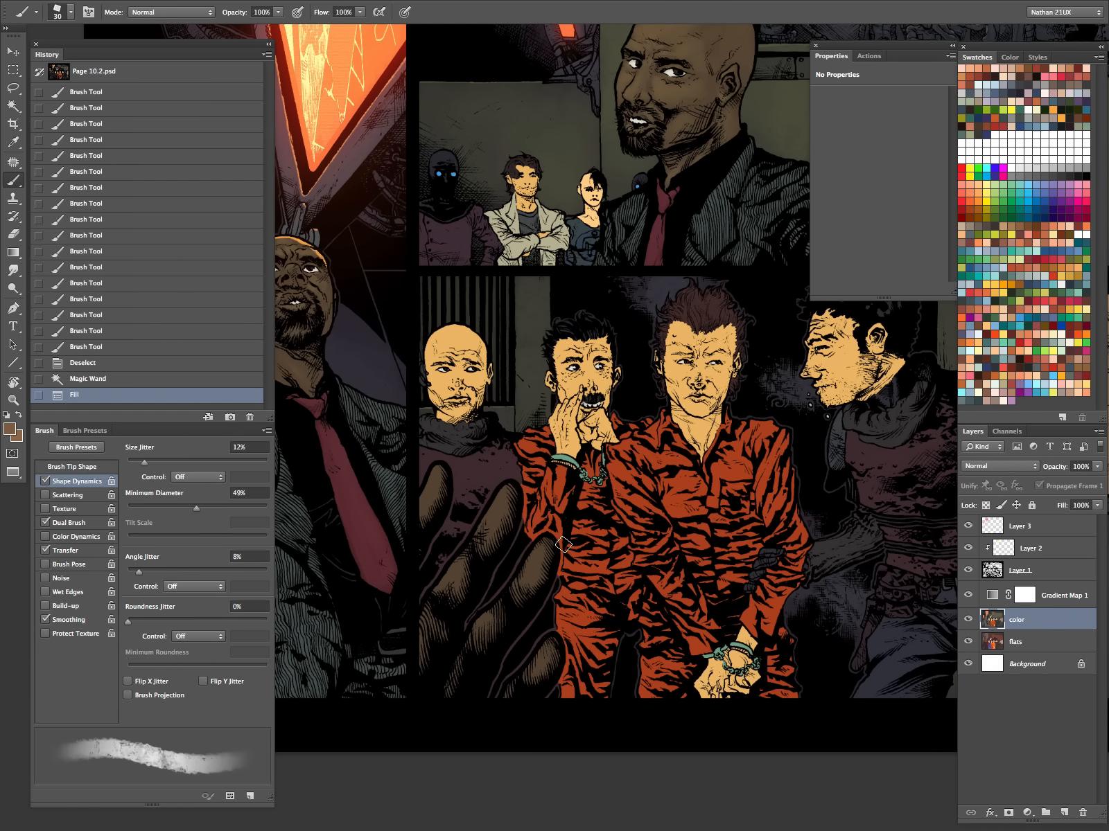
# - Paint lighter brown highlights along the fingers of the large foreground hand with the textured brush
pyautogui.moveTo(499, 508); pyautogui.dragTo(494, 476)
pyautogui.press(']')
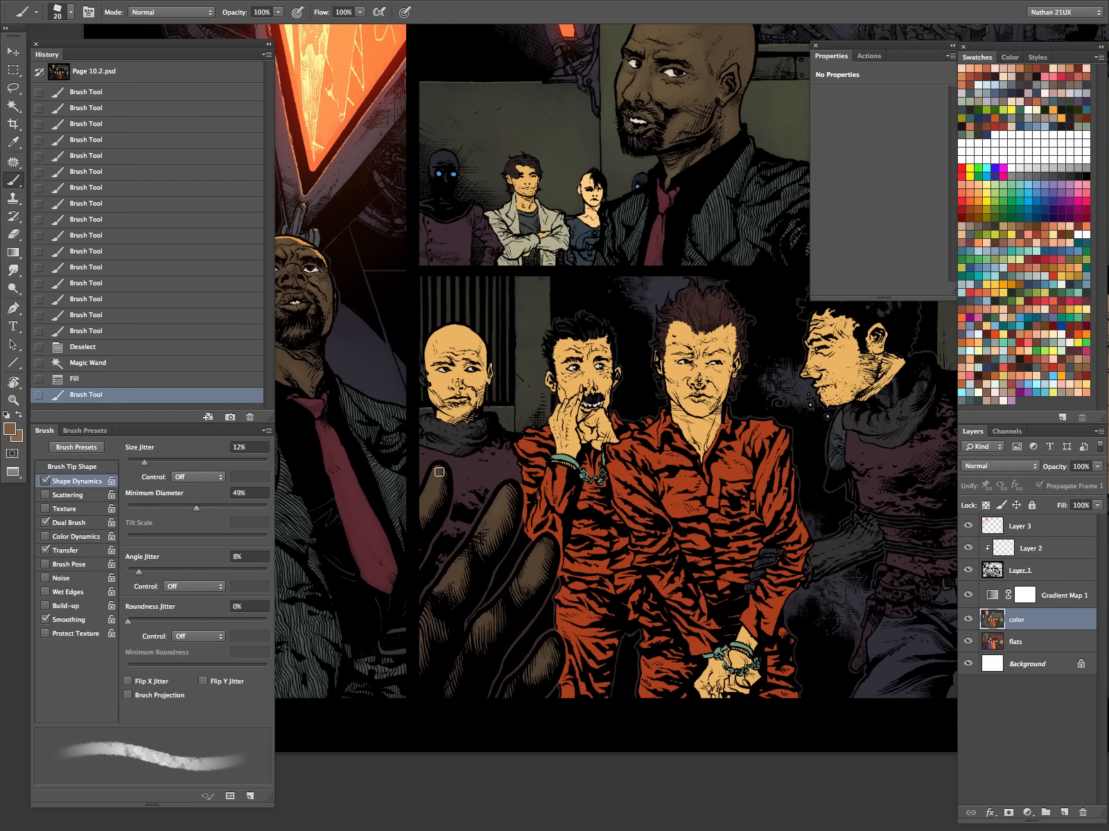
pyautogui.moveTo(420, 510); pyautogui.dragTo(429, 488)
pyautogui.moveTo(499, 508); pyautogui.dragTo(444, 594)
pyautogui.moveTo(525, 551); pyautogui.dragTo(490, 607)
pyautogui.moveTo(553, 623); pyautogui.dragTo(518, 690)
# - Swap the foreground and background browns and brush second-tone shading over the foreground hand's fingers
pyautogui.press('x')
pyautogui.moveTo(502, 498); pyautogui.dragTo(403, 647)
pyautogui.moveTo(444, 478); pyautogui.dragTo(416, 560)
pyautogui.moveTo(538, 558)
pyautogui.mouseDown()
pyautogui.moveTo(473, 601)
pyautogui.moveTo(431, 608)
pyautogui.mouseUp()
pyautogui.moveTo(491, 614); pyautogui.dragTo(446, 658)
pyautogui.moveTo(509, 624); pyautogui.dragTo(482, 661)
pyautogui.moveTo(550, 632); pyautogui.dragTo(517, 672)
# - Hide Gradient Map 1, sample the guard's gray-green scarf color, and brighten it slightly as the foreground color
pyautogui.press('z')
pyautogui.moveTo(635, 560); pyautogui.dragTo(545, 651)
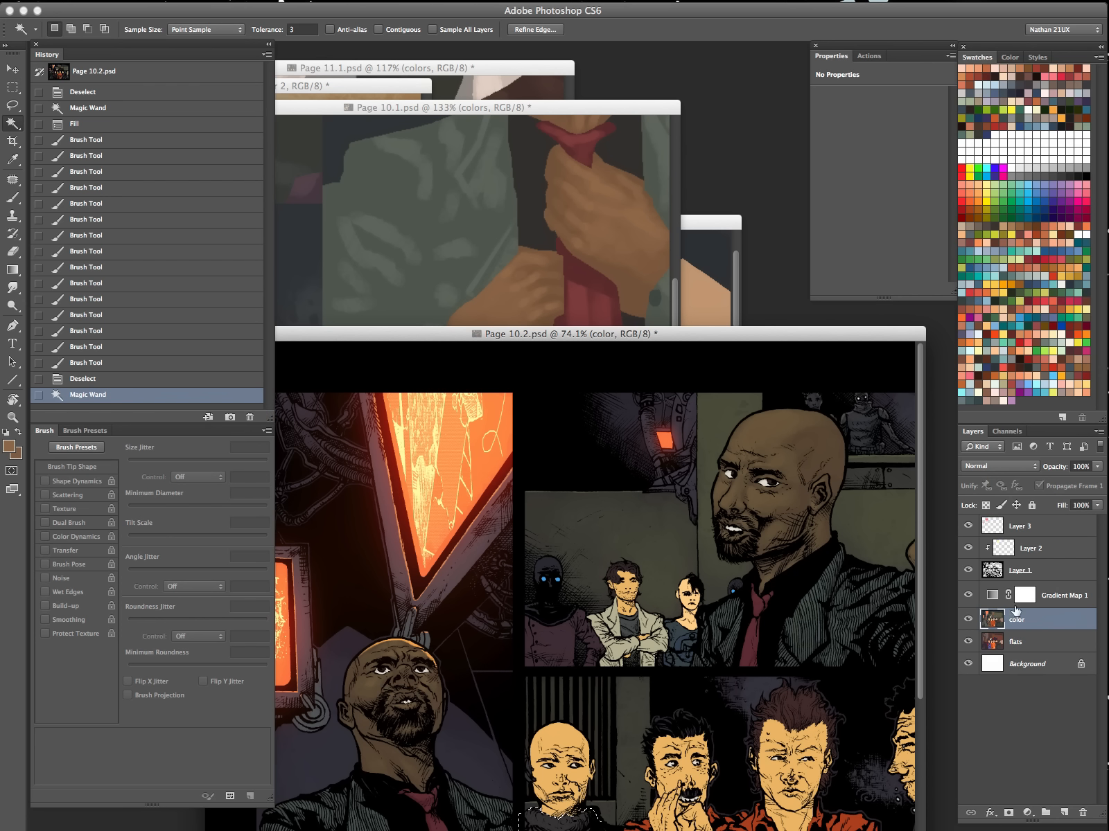
pyautogui.press('f')
pyautogui.click(968, 595)
pyautogui.press('z')
pyautogui.moveTo(775, 530); pyautogui.dragTo(880, 521)
pyautogui.press('i')
pyautogui.click(765, 496)
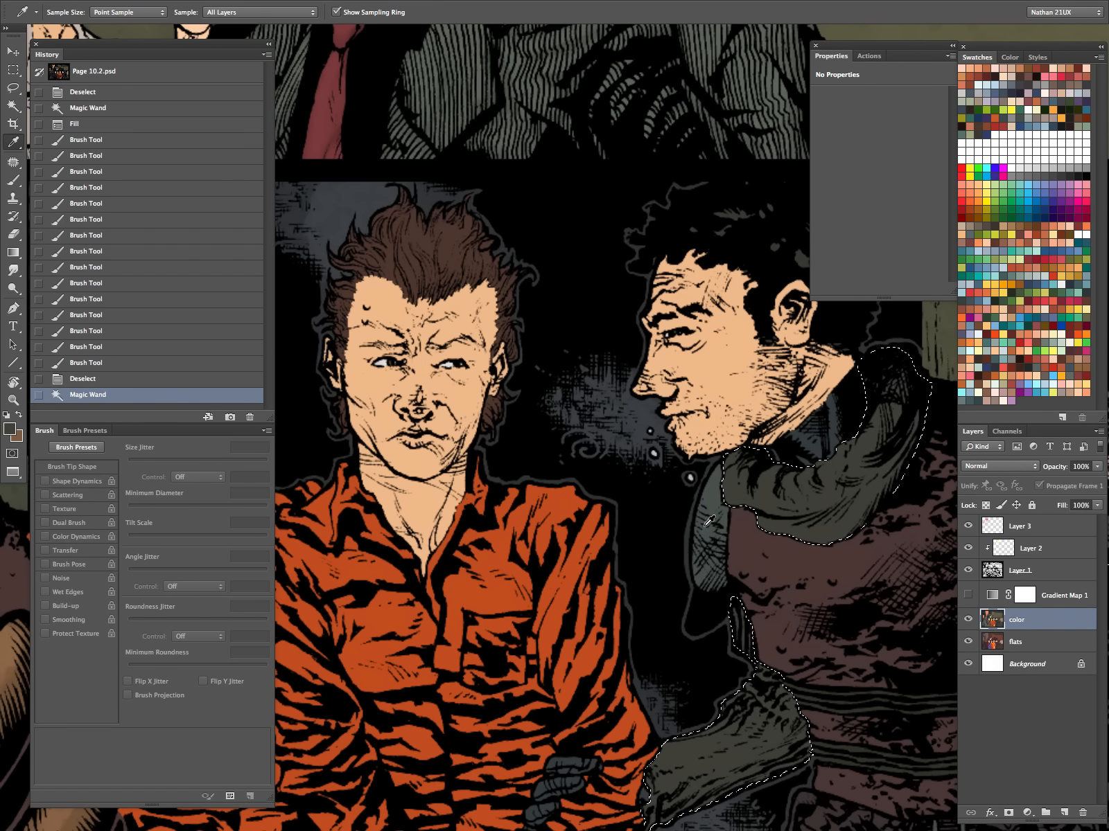
pyautogui.click(12, 429)
pyautogui.moveTo(394, 718); pyautogui.dragTo(395, 704)
pyautogui.click(695, 576)
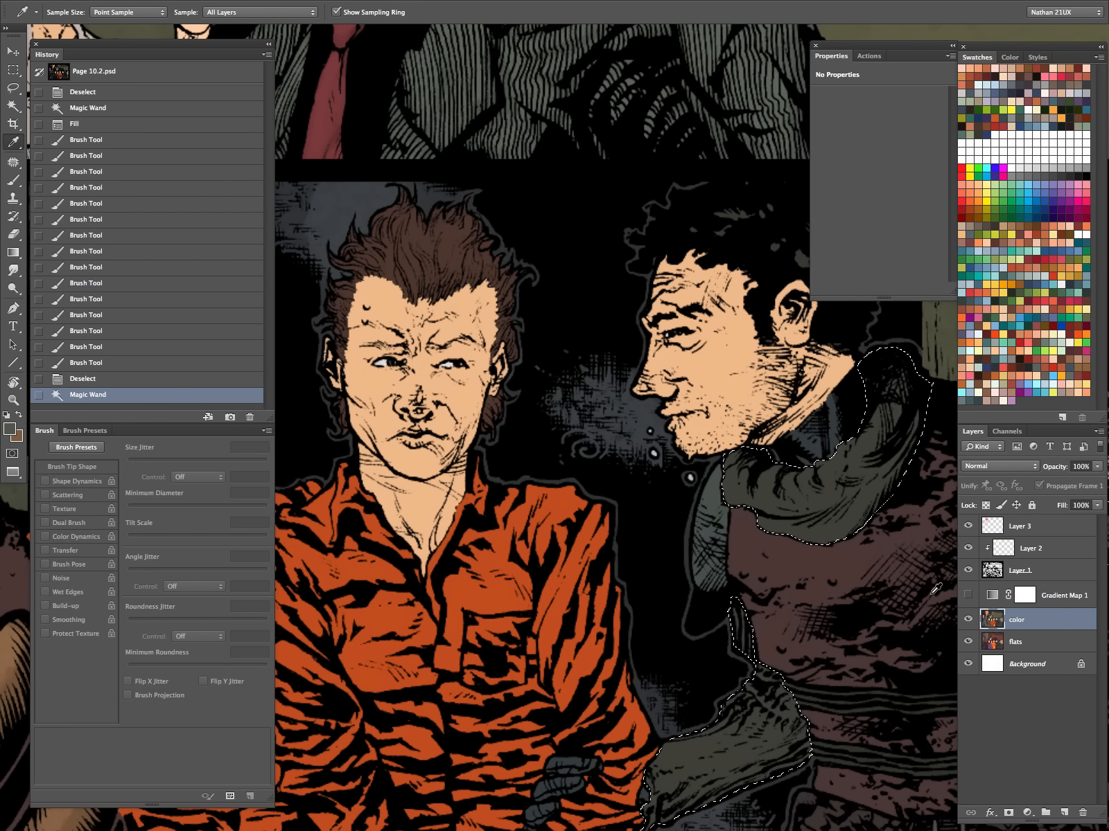
# - Show Gradient Map 1, hide the selection outline, and switch to a smaller brush for the guards' scarves
pyautogui.click(968, 595)
pyautogui.moveTo(767, 534); pyautogui.dragTo(703, 453)
pyautogui.hotkey('ctrl', 'h')
pyautogui.press('b')
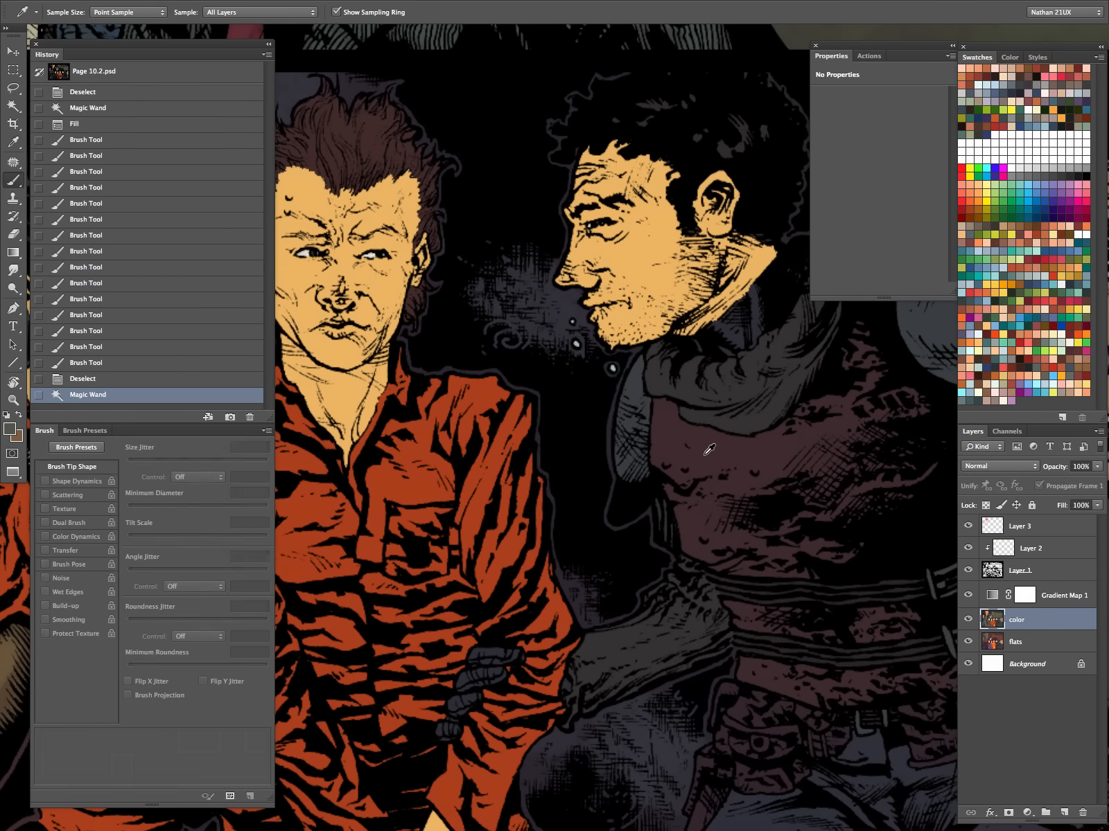
pyautogui.press('[')
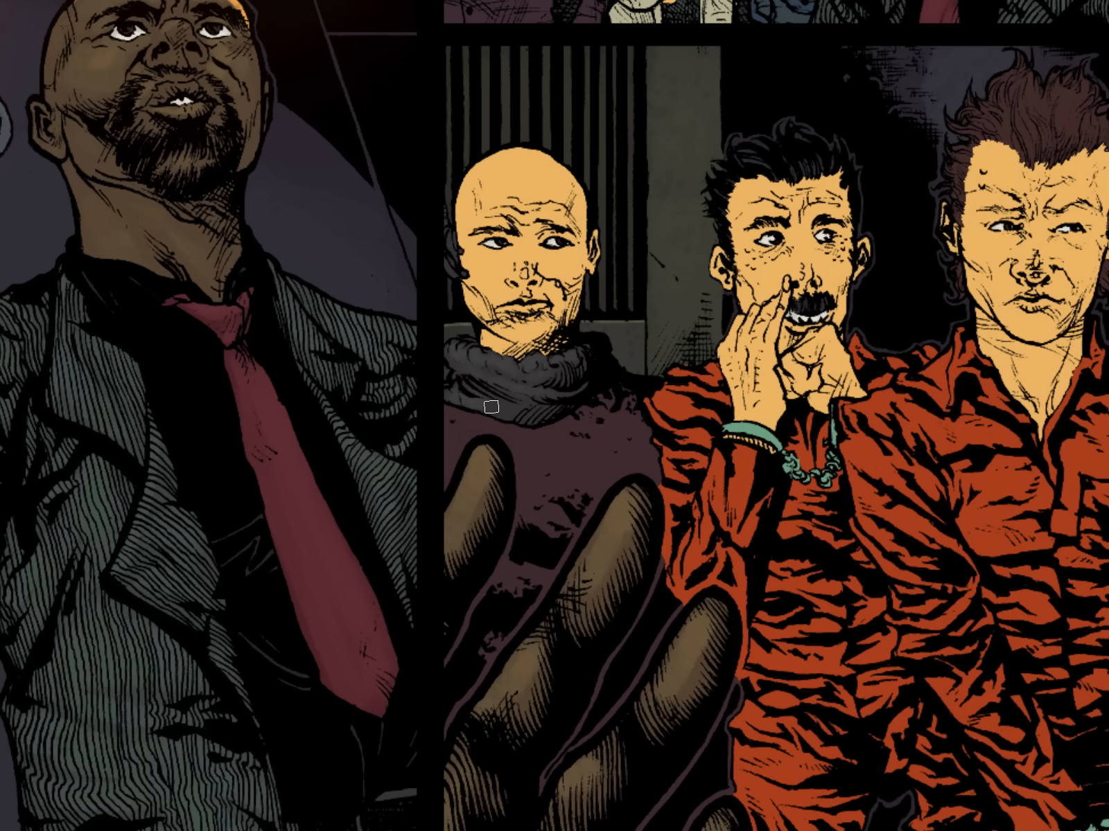
pyautogui.moveTo(933, 529)
pyautogui.mouseDown()
pyautogui.moveTo(524, 502)
pyautogui.moveTo(306, 596)
pyautogui.mouseUp()
pyautogui.moveTo(892, 505); pyautogui.dragTo(712, 472)
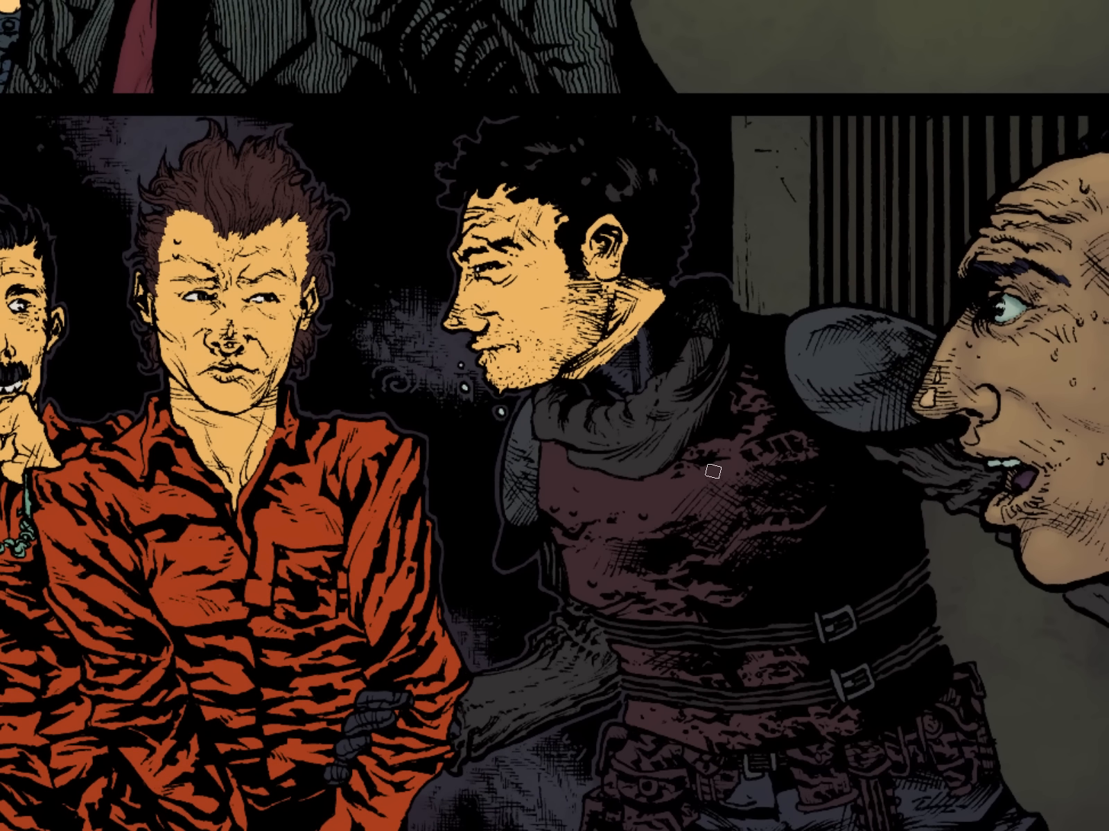
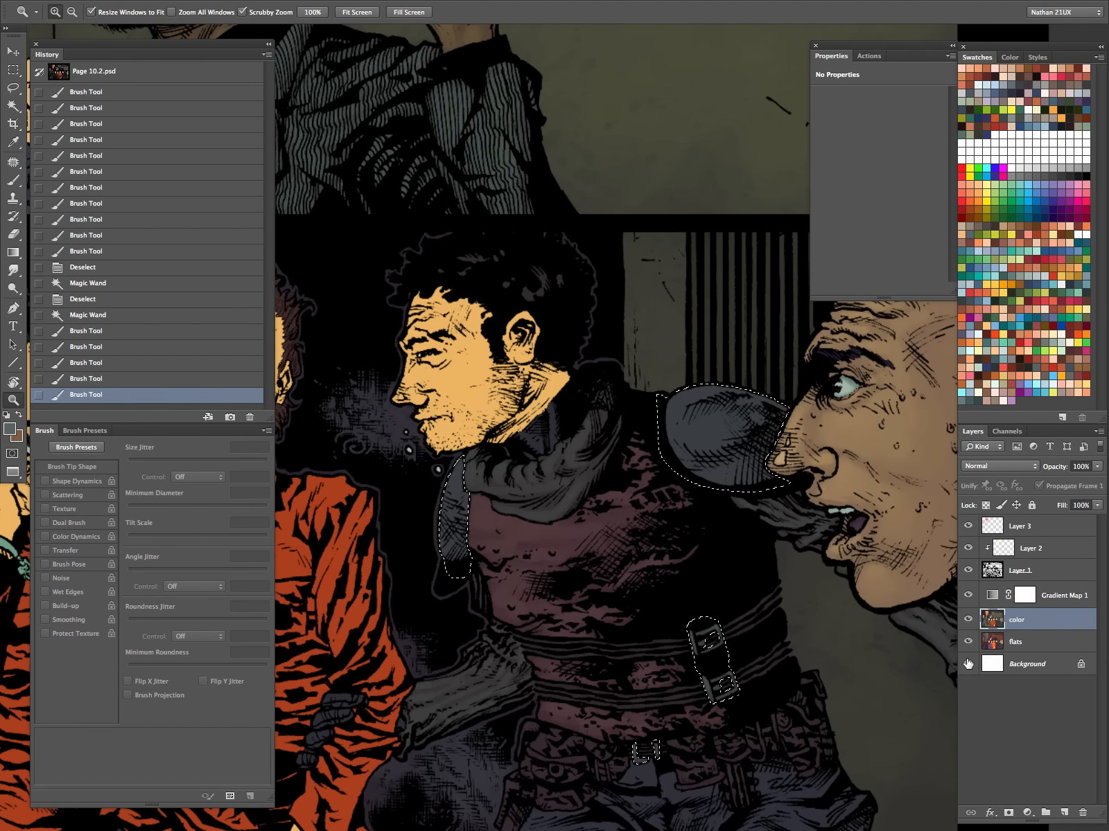
# - Paint blue-gray highlights on the guard's selected shoulder pads, enlarging the brush for the broader areas
pyautogui.click(482, 510)
pyautogui.press('b')
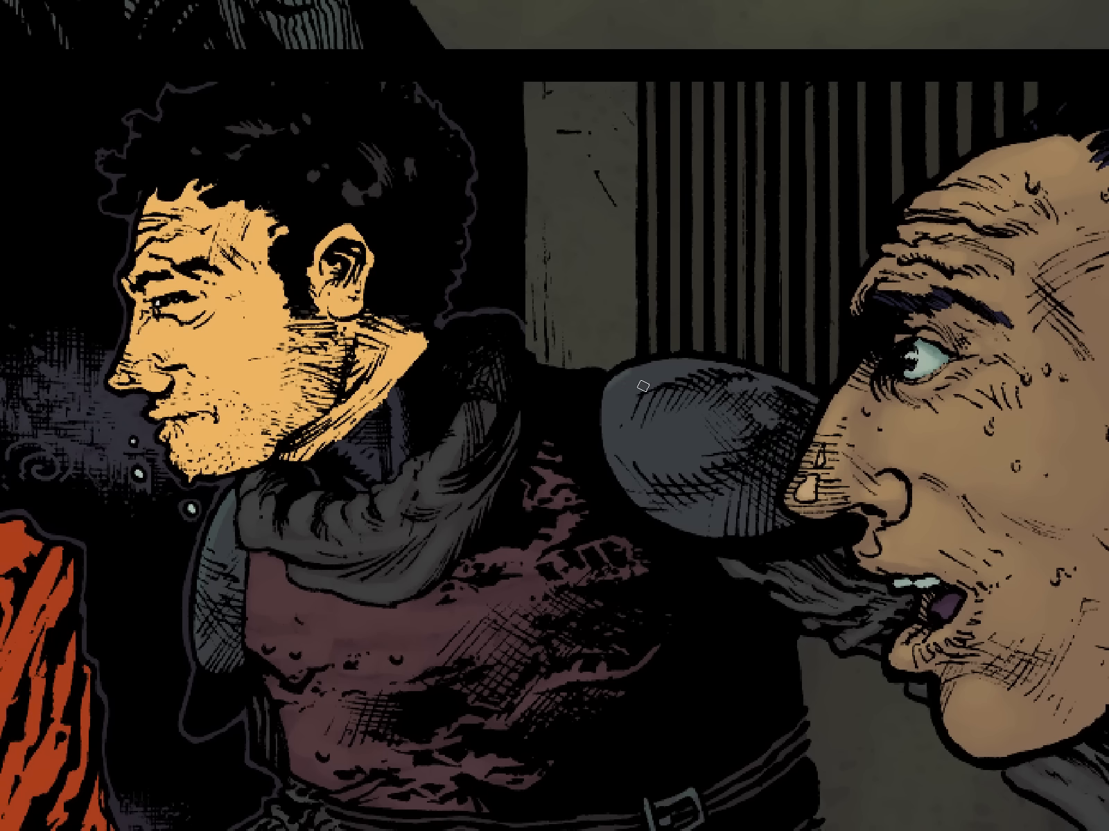
pyautogui.moveTo(600, 397); pyautogui.dragTo(637, 377)
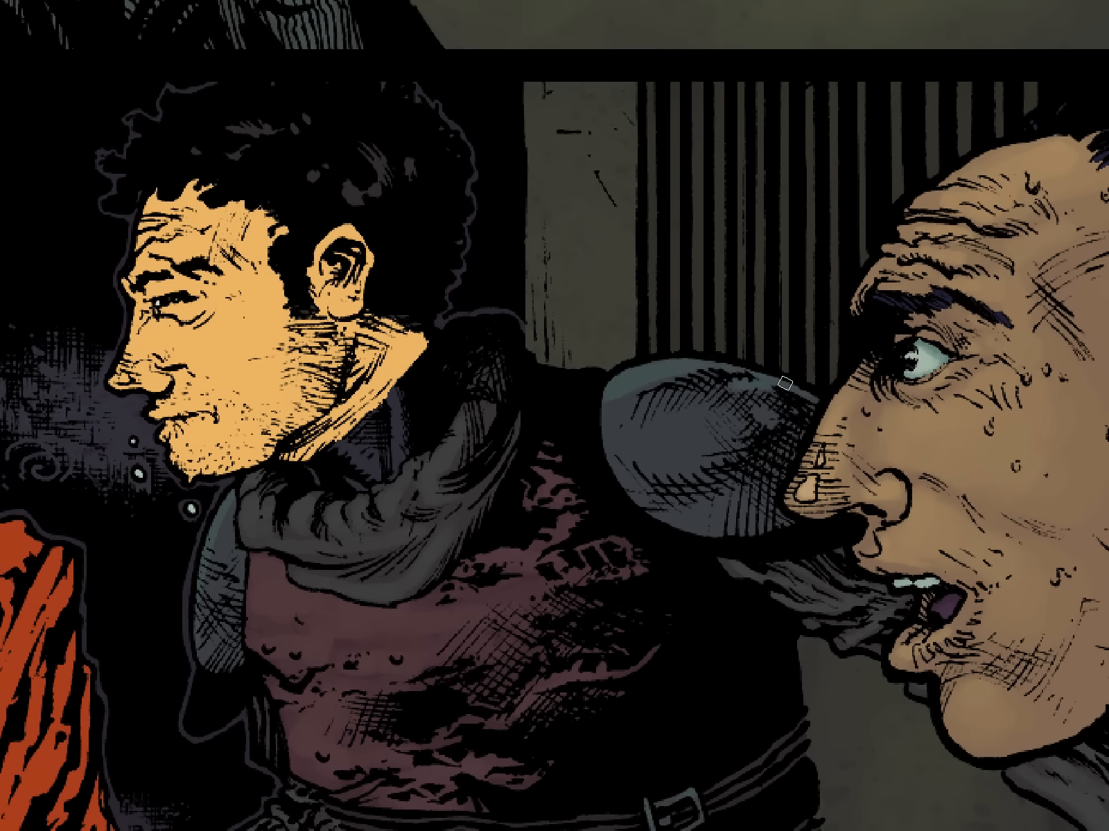
pyautogui.press(']')
pyautogui.moveTo(618, 398); pyautogui.dragTo(604, 427)
pyautogui.press(']')
pyautogui.moveTo(620, 535); pyautogui.dragTo(675, 520)
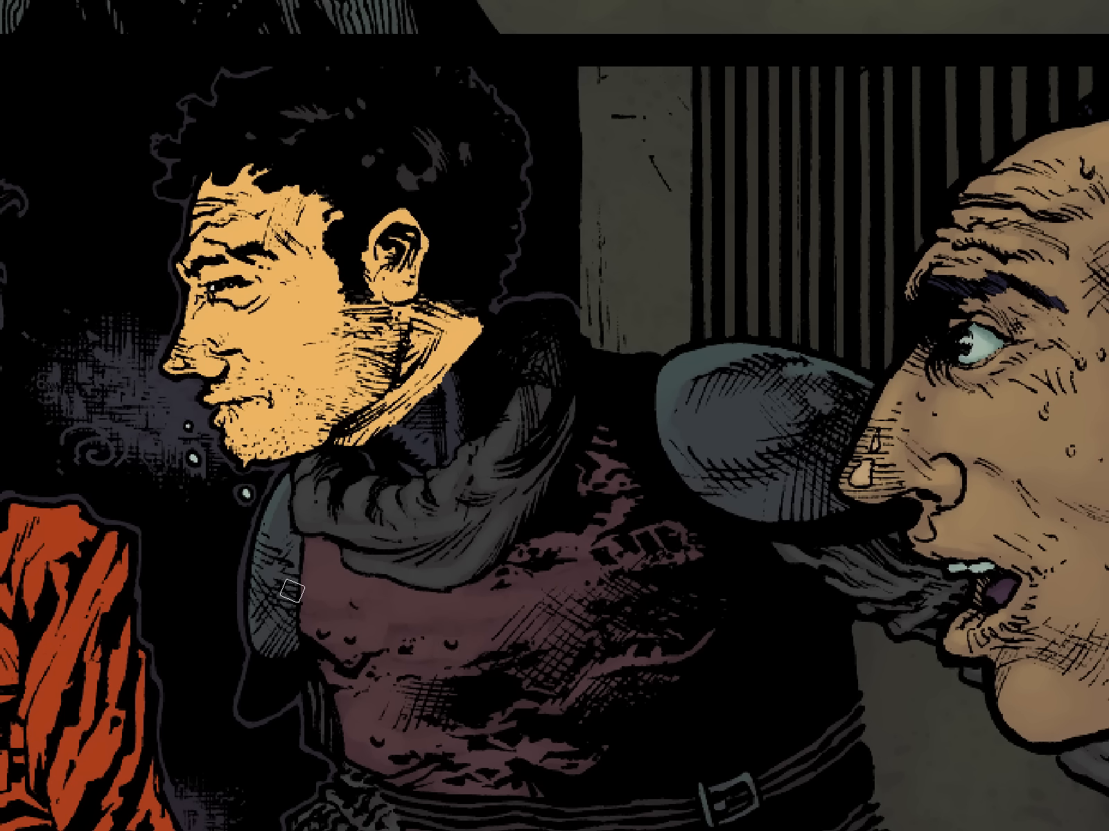
pyautogui.press(']')
pyautogui.moveTo(752, 430)
pyautogui.mouseDown()
pyautogui.moveTo(720, 411)
pyautogui.moveTo(716, 437)
pyautogui.moveTo(698, 410)
pyautogui.moveTo(764, 492)
pyautogui.mouseUp()
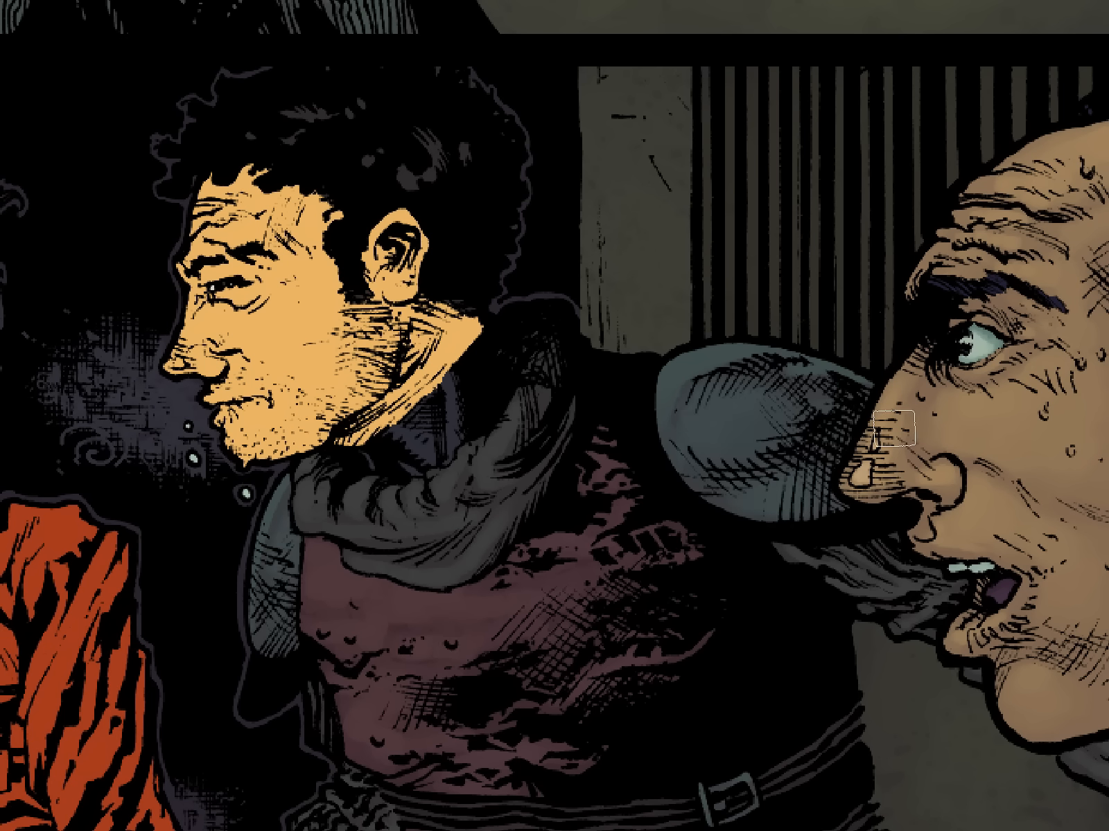
# - Hide Gradient Map 1, set the foreground color to the lighter gray-green #70807b, and show the gradient map again
pyautogui.press('Tab')
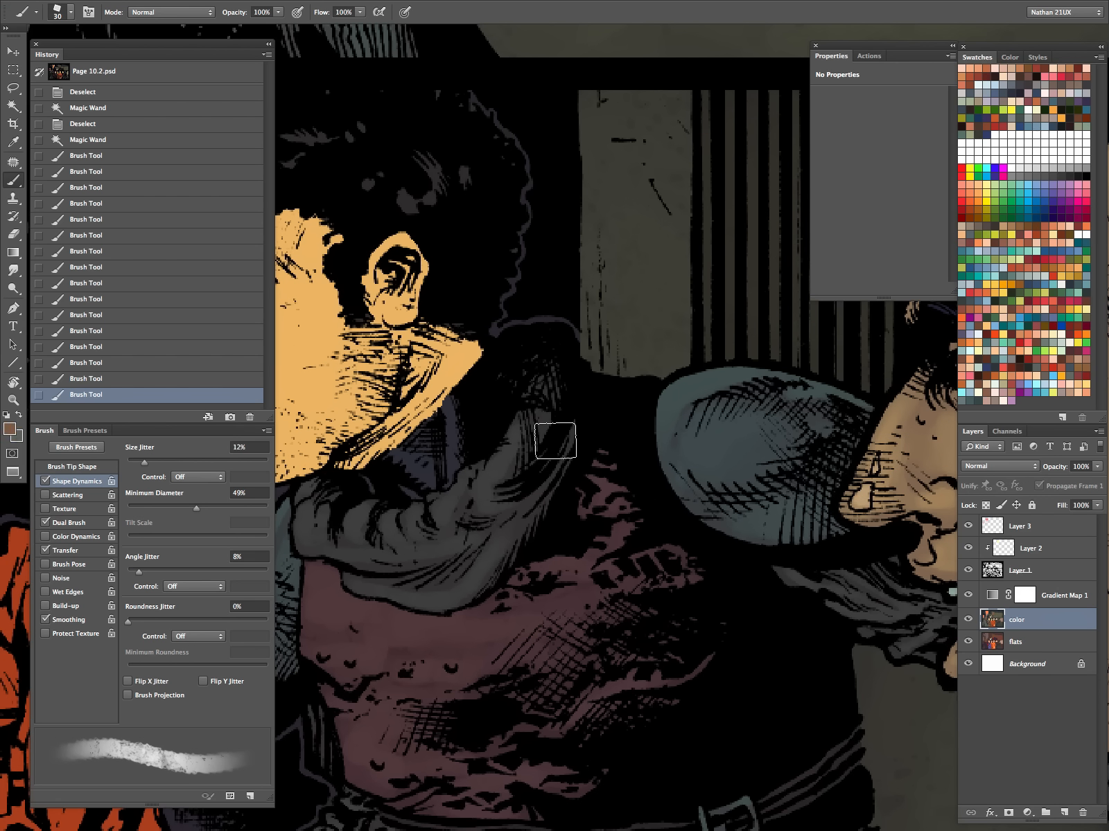
pyautogui.click(968, 595)
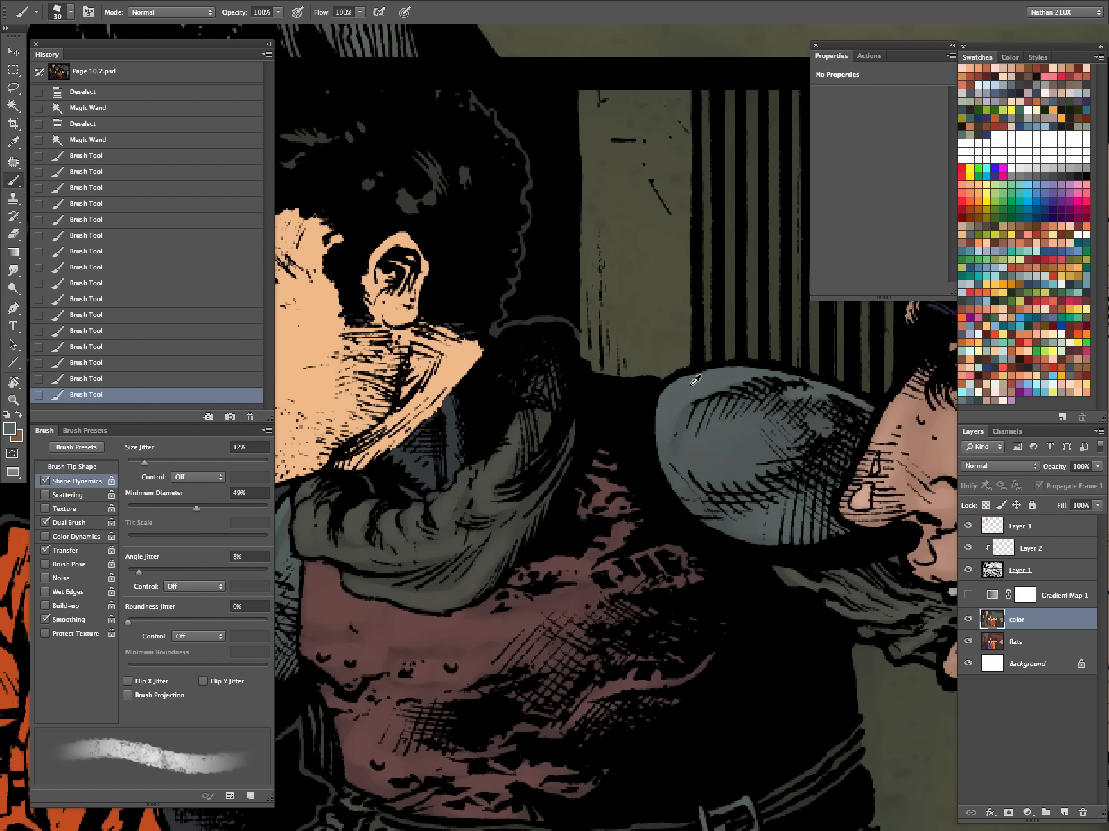
pyautogui.click(10, 429)
pyautogui.moveTo(397, 693); pyautogui.dragTo(396, 672)
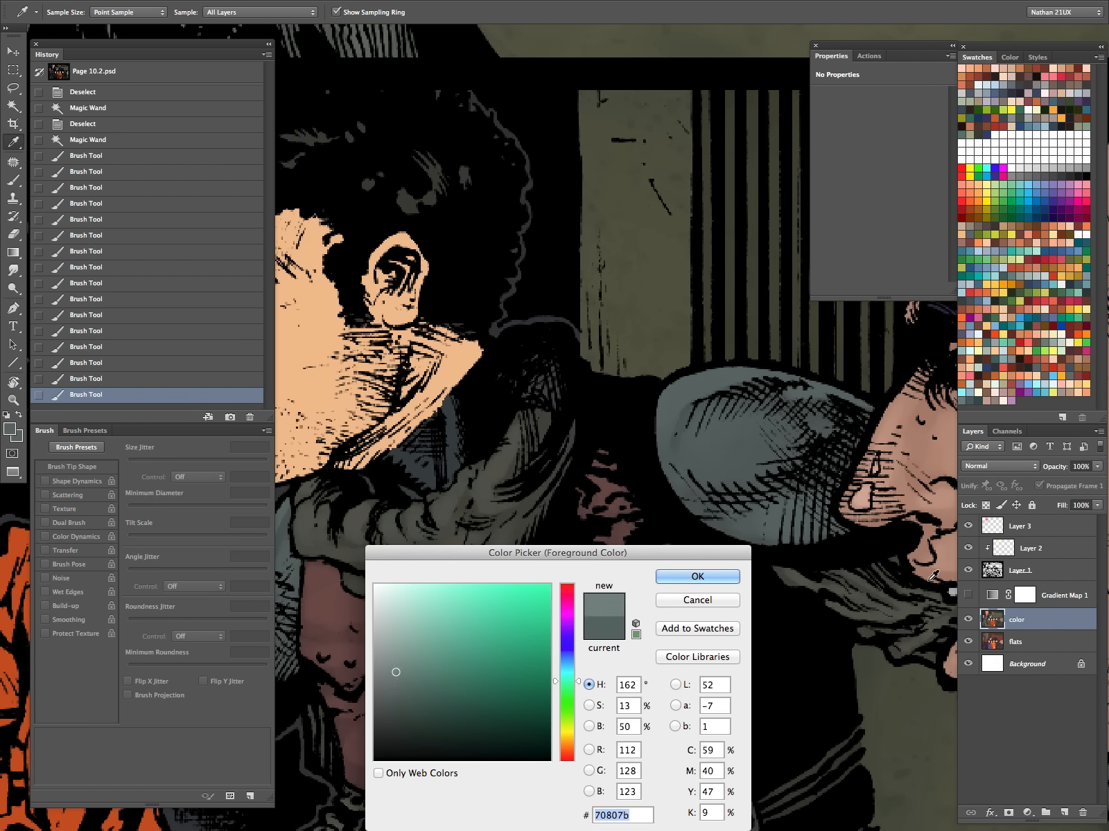
pyautogui.press('Return')
pyautogui.press('b')
pyautogui.click(968, 595)
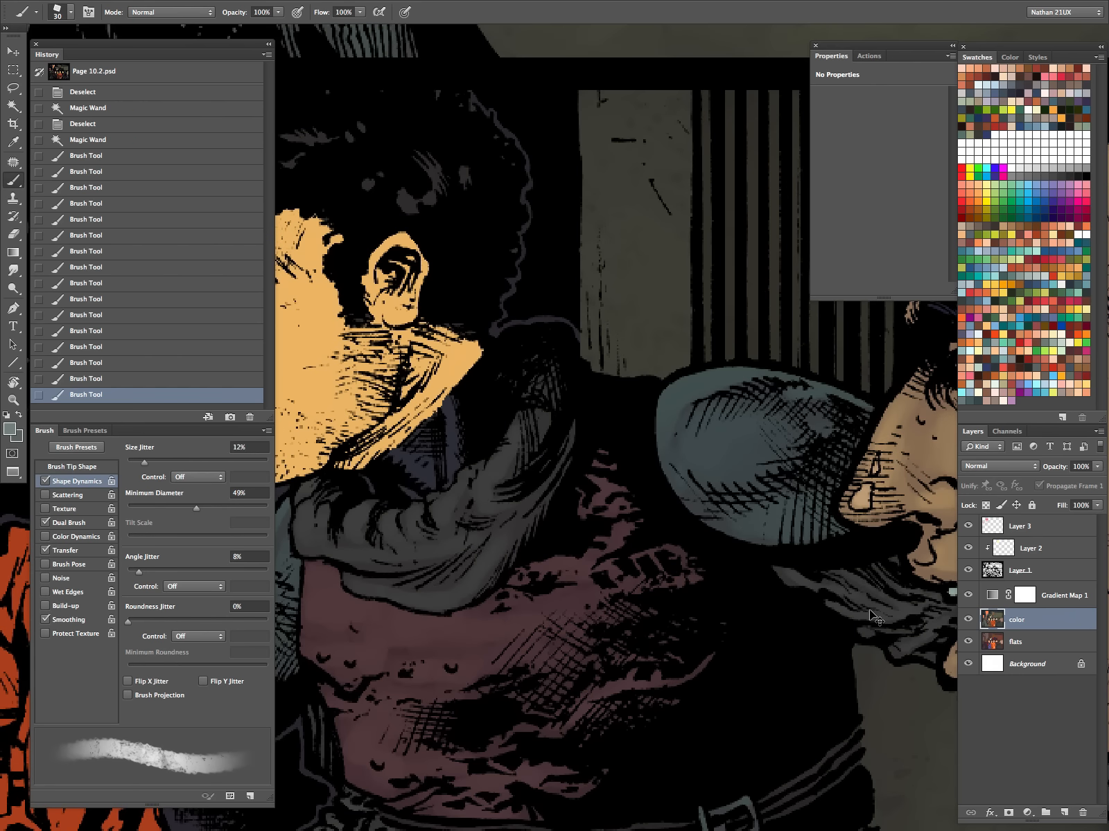
# - Brush the lighter gray-green onto the upper edge of the guard's shoulder pad at size 15 and check the panel
pyautogui.press('[')
pyautogui.press('[')
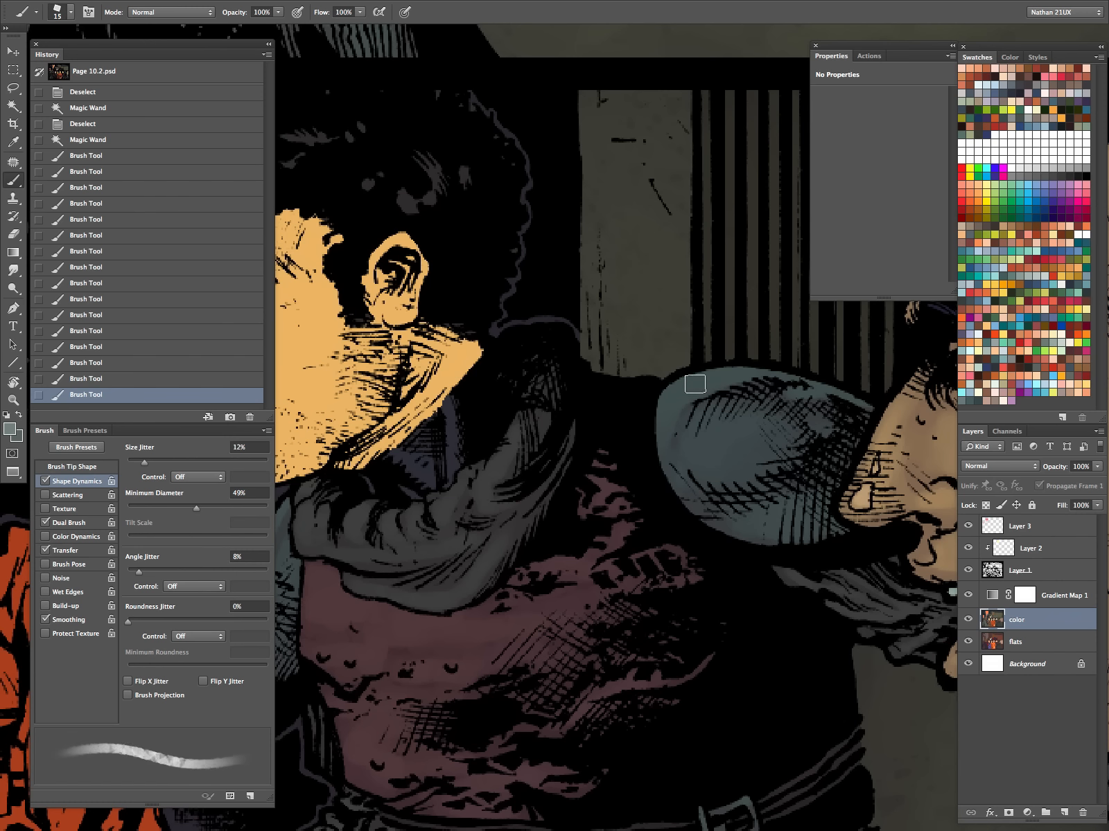
pyautogui.moveTo(699, 384)
pyautogui.mouseDown()
pyautogui.moveTo(663, 403)
pyautogui.moveTo(754, 374)
pyautogui.moveTo(823, 390)
pyautogui.moveTo(838, 409)
pyautogui.moveTo(824, 427)
pyautogui.mouseUp()
pyautogui.press('Tab')
pyautogui.moveTo(667, 555); pyautogui.dragTo(882, 504)
pyautogui.moveTo(508, 420); pyautogui.dragTo(486, 464)
pyautogui.moveTo(658, 471); pyautogui.dragTo(543, 597)
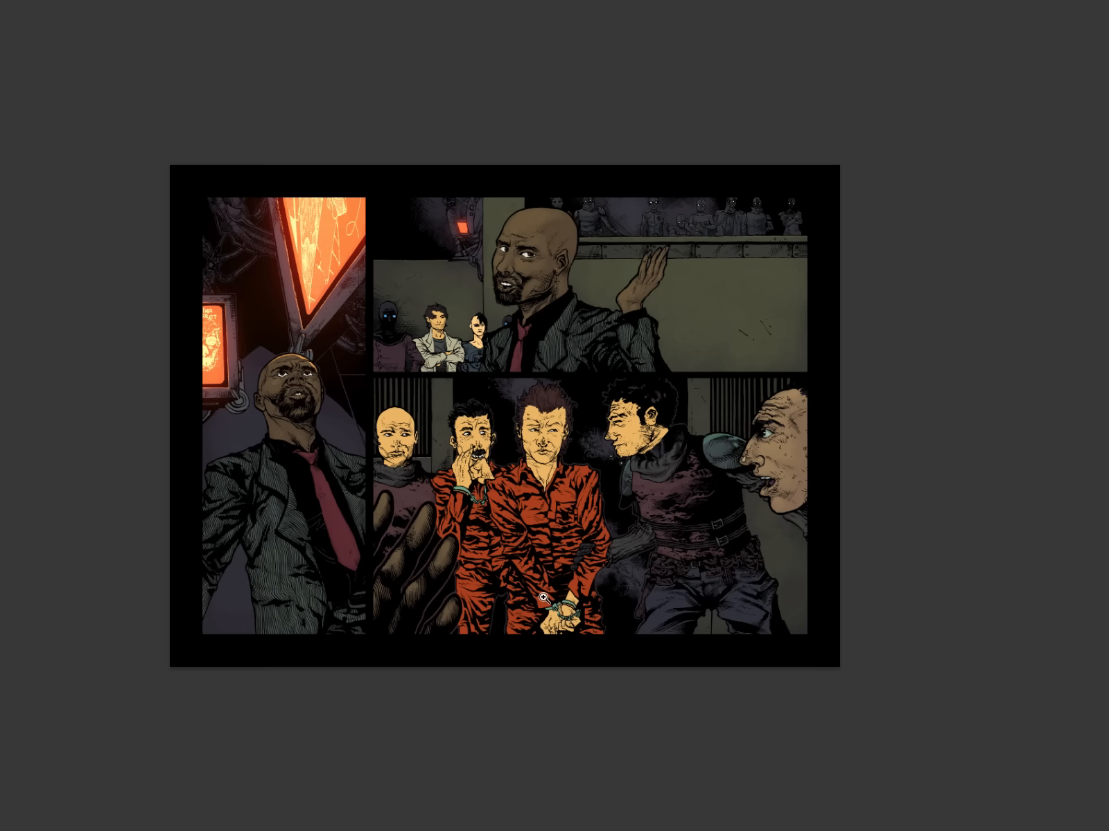
pyautogui.moveTo(677, 529); pyautogui.dragTo(673, 531)
pyautogui.moveTo(600, 490); pyautogui.dragTo(651, 564)
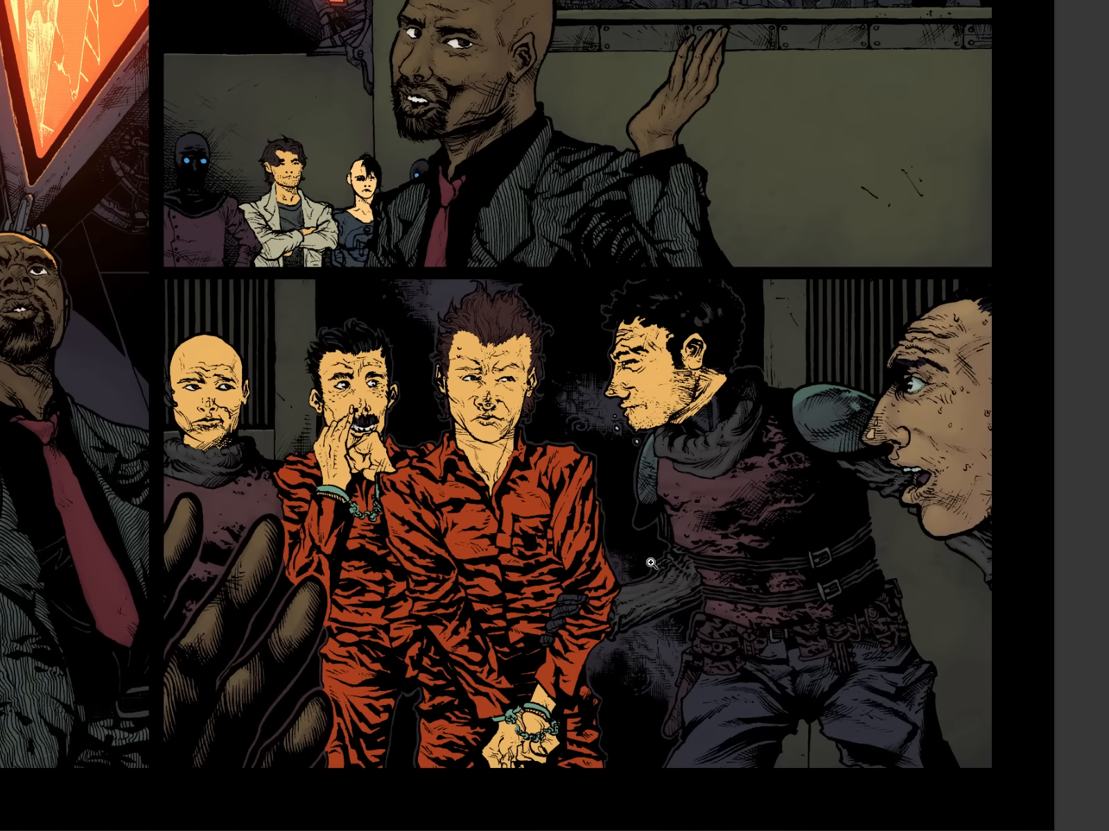
pyautogui.moveTo(516, 525); pyautogui.dragTo(432, 548)
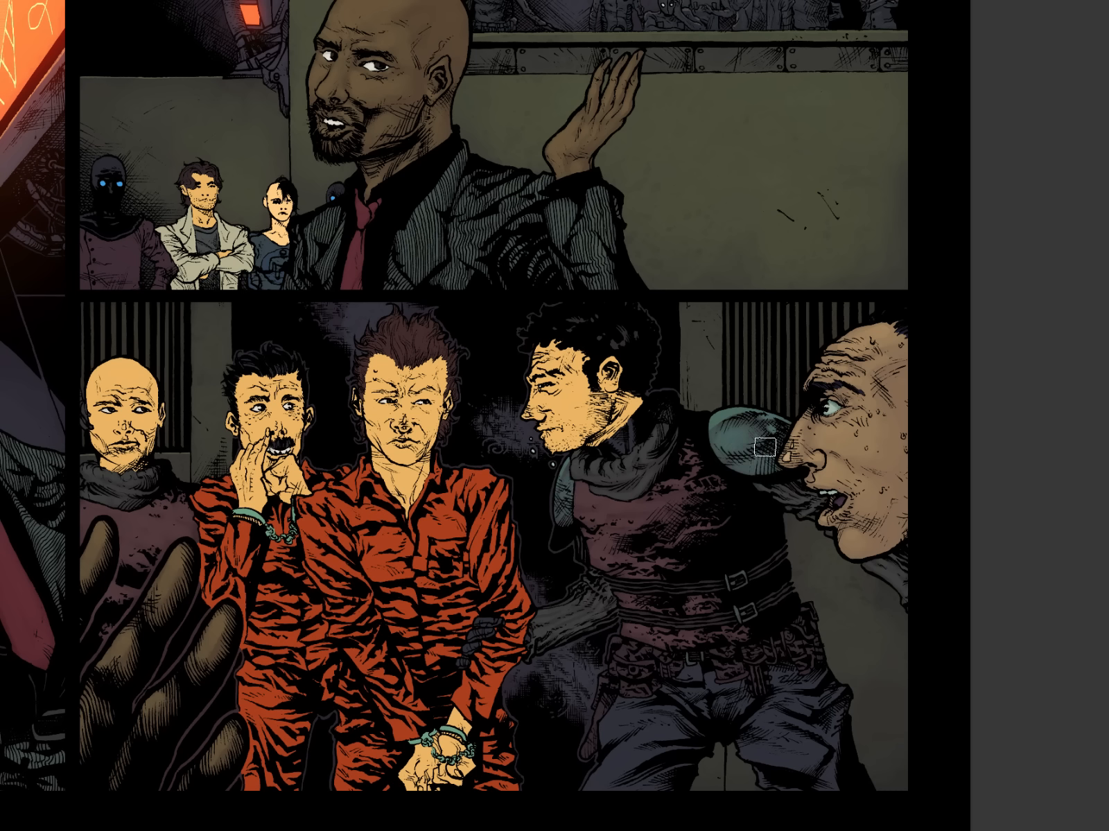
# - Clear the selection, hide Gradient Map 1, and select the guard's blue trousers from the flats layer
pyautogui.hotkey('ctrl', '0')
pyautogui.moveTo(839, 682); pyautogui.dragTo(819, 606)
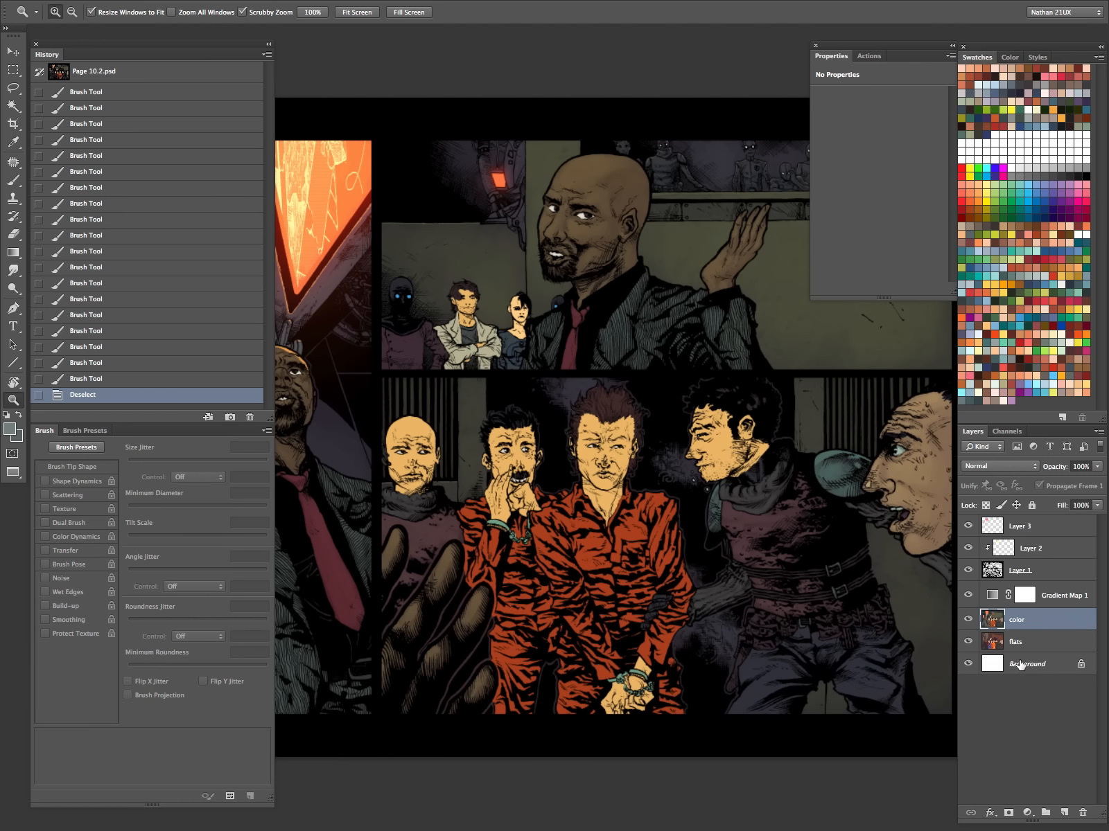
pyautogui.click(977, 636)
pyautogui.click(968, 620)
pyautogui.click(968, 619)
pyautogui.click(968, 595)
pyautogui.press('z')
pyautogui.moveTo(803, 651); pyautogui.dragTo(672, 473)
pyautogui.click(672, 473)
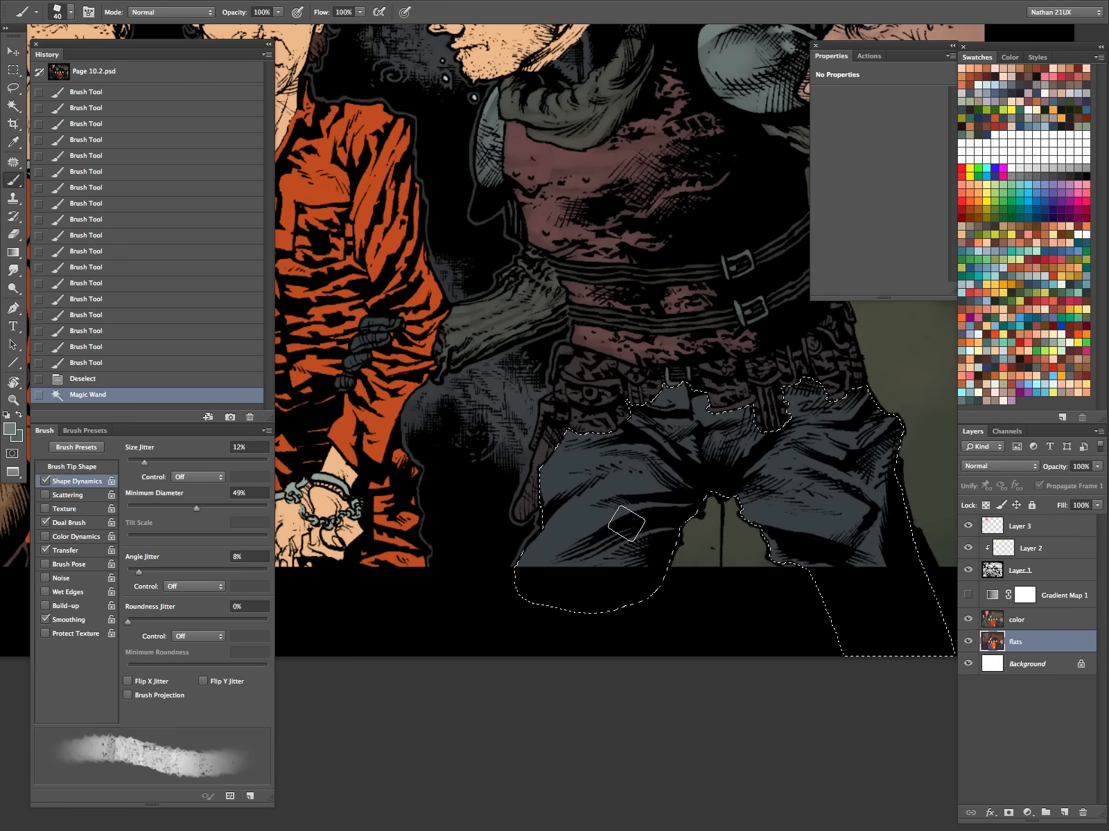
# - Set a brighter blue-gray foreground color for the trousers, show Gradient Map 1, and hide the selection outline
pyautogui.click(10, 428)
pyautogui.click(409, 710)
pyautogui.moveTo(409, 711); pyautogui.dragTo(412, 697)
pyautogui.click(697, 576)
pyautogui.click(968, 595)
pyautogui.hotkey('ctrl', 'h')
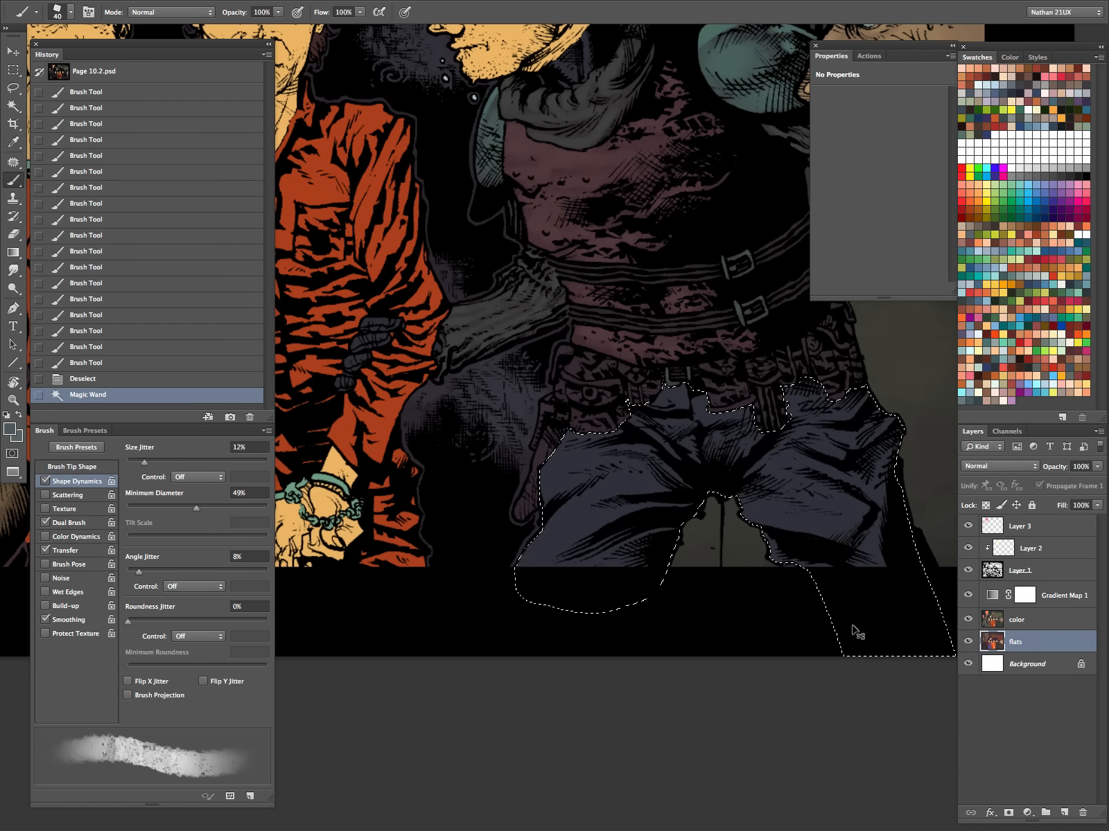
# - Reduce the brush size, undo the stroke on the flats layer, and make the color layer active
pyautogui.press('[')
pyautogui.press('[')
pyautogui.press('[')
pyautogui.hotkey('ctrl', 'z')
pyautogui.hotkey('ctrl', 'z')
pyautogui.hotkey('alt', ']')
# - Paint blue-gray highlights around the waist and upper folds of the guard's trousers, varying the brush size
pyautogui.click(711, 400)
pyautogui.click(704, 410)
pyautogui.press('[')
pyautogui.press('[')
pyautogui.moveTo(710, 418); pyautogui.dragTo(730, 417)
pyautogui.press(']')
pyautogui.press(']')
pyautogui.click(763, 409)
pyautogui.click(768, 406)
pyautogui.press(']')
pyautogui.click(794, 401)
pyautogui.click(738, 447)
pyautogui.click(646, 426)
# - Brush blue-gray highlights along the thigh folds and crotch of the guard's trousers
pyautogui.press('[')
pyautogui.press('[')
pyautogui.moveTo(616, 430)
pyautogui.mouseDown()
pyautogui.moveTo(650, 451)
pyautogui.moveTo(584, 451)
pyautogui.moveTo(552, 468)
pyautogui.moveTo(648, 466)
pyautogui.mouseUp()
pyautogui.press('[')
pyautogui.press(']')
pyautogui.press(']')
pyautogui.press(']')
pyautogui.moveTo(548, 474)
pyautogui.mouseDown()
pyautogui.moveTo(575, 462)
pyautogui.moveTo(653, 480)
pyautogui.moveTo(587, 500)
pyautogui.mouseUp()
pyautogui.press('[')
pyautogui.moveTo(619, 480); pyautogui.dragTo(587, 500)
pyautogui.moveTo(605, 494); pyautogui.dragTo(587, 505)
pyautogui.moveTo(669, 484)
pyautogui.mouseDown()
pyautogui.moveTo(649, 457)
pyautogui.moveTo(749, 451)
pyautogui.mouseUp()
# - Add fine highlights to the guard's lower trouser leg and the opposite hip with small brush sizes
pyautogui.press(']')
pyautogui.press('[')
pyautogui.press('[')
pyautogui.moveTo(590, 519)
pyautogui.mouseDown()
pyautogui.moveTo(523, 558)
pyautogui.moveTo(579, 561)
pyautogui.mouseUp()
pyautogui.press(']')
pyautogui.press(']')
pyautogui.press('[')
pyautogui.press('[')
pyautogui.press(']')
pyautogui.press(']')
pyautogui.press('[')
pyautogui.press('[')
pyautogui.moveTo(839, 410); pyautogui.dragTo(799, 417)
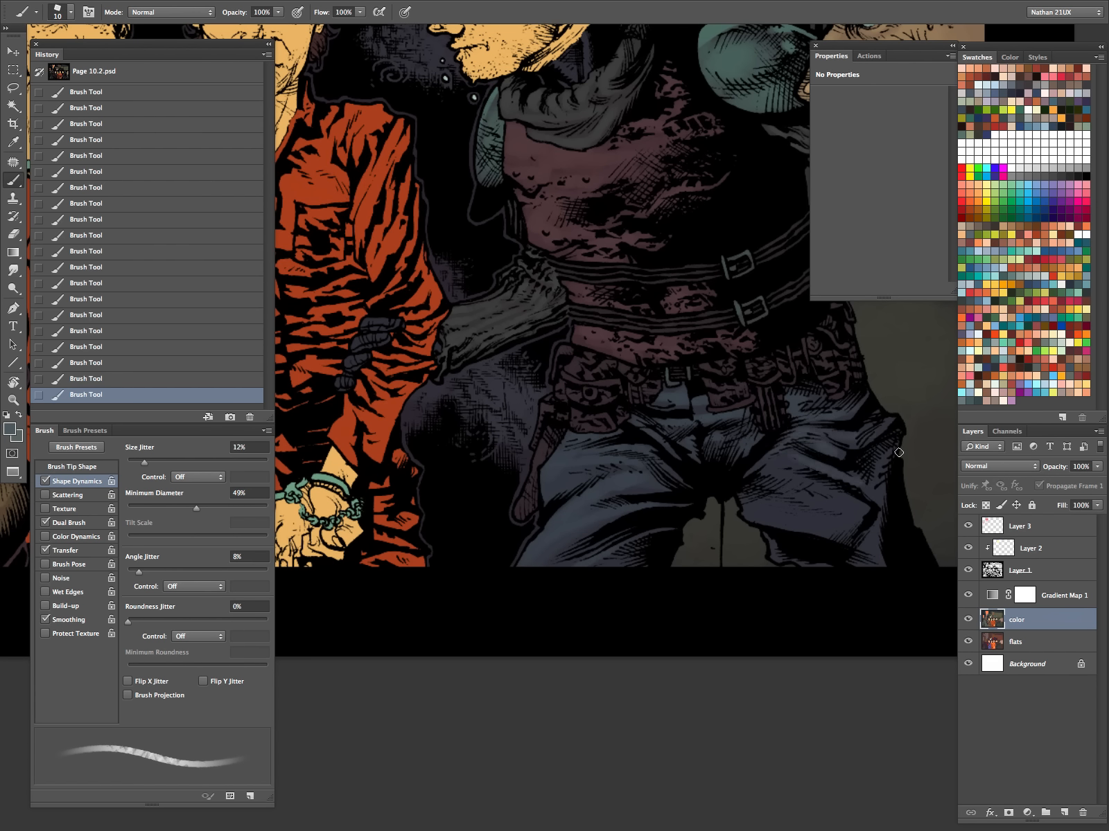
# - Paint blue-gray highlights across the folds of the guard's other trouser leg
pyautogui.press(']')
pyautogui.press(']')
pyautogui.press(']')
pyautogui.press('[')
pyautogui.moveTo(744, 505); pyautogui.dragTo(823, 524)
pyautogui.press('[')
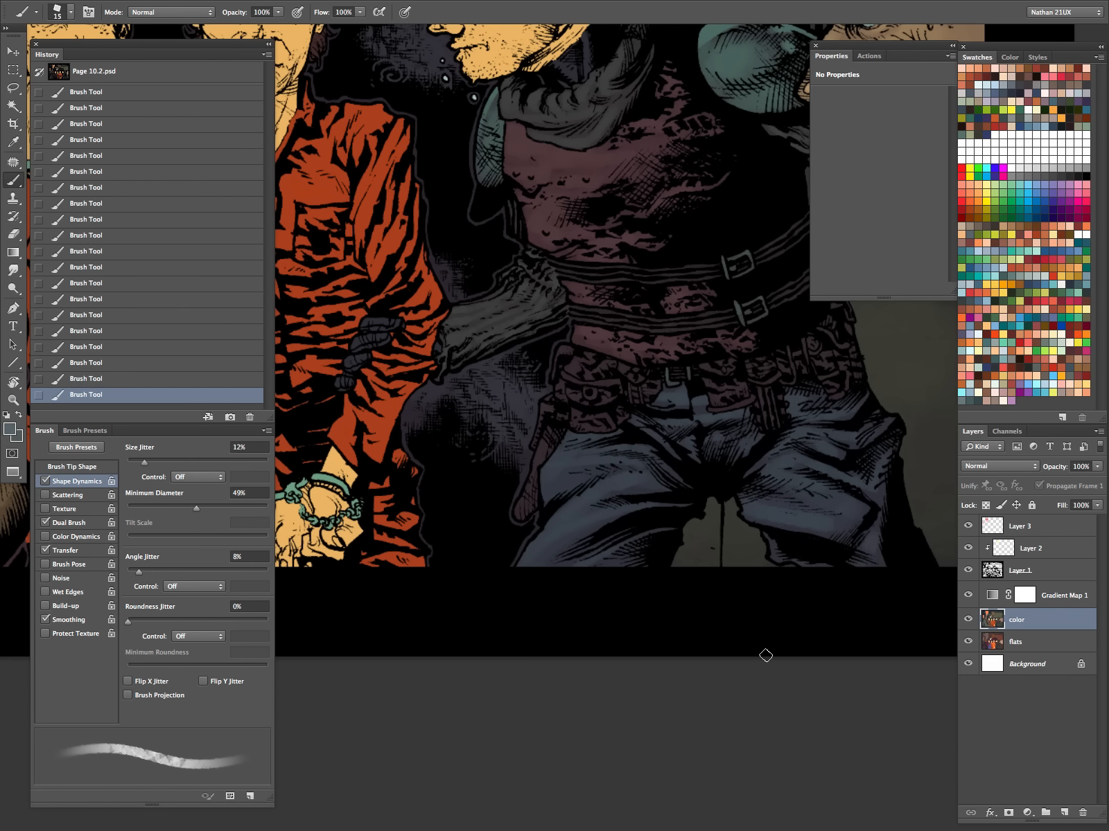
# - Clear the selection and select the mustached prisoner's orange jumpsuit from the flats layer with Magic Wand
pyautogui.press('z')
pyautogui.moveTo(837, 587); pyautogui.dragTo(782, 634)
pyautogui.hotkey('ctrl', 'd')
pyautogui.click(1015, 641)
pyautogui.press('w')
pyautogui.click(551, 599)
pyautogui.hotkey('ctrl', 'd')
pyautogui.click(555, 463)
pyautogui.press('f')
pyautogui.keyDown('shift'); pyautogui.click(525, 586); pyautogui.keyUp('shift')
pyautogui.keyDown('alt'); pyautogui.click(534, 596); pyautogui.keyUp('alt')
pyautogui.hotkey('ctrl', 'd')
pyautogui.click(529, 629)
# - Return to the windowed view and examine the colors of the Page 10.1.psd reference page
pyautogui.press('f')
pyautogui.press('f')
pyautogui.press('f')
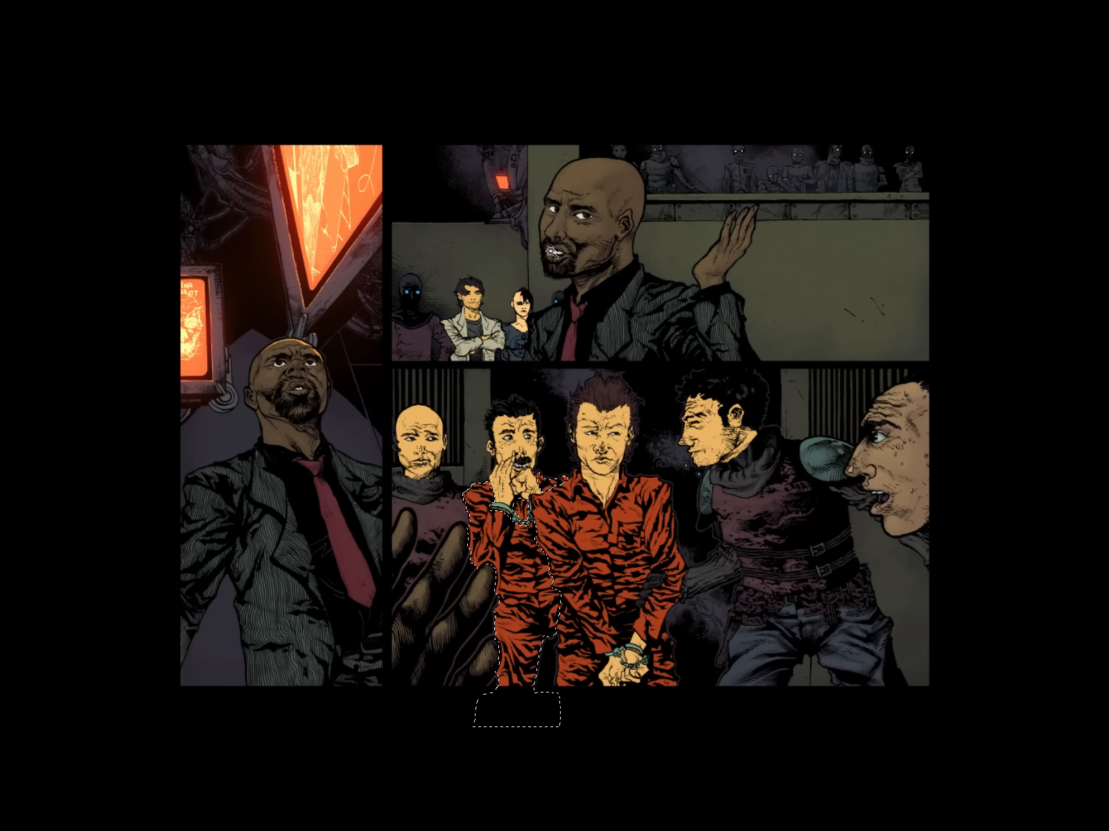
pyautogui.press('f')
pyautogui.click(512, 106)
pyautogui.press('Tab')
pyautogui.keyDown('super'); pyautogui.moveTo(542, 262); pyautogui.dragTo(459, 367); pyautogui.keyUp('super')
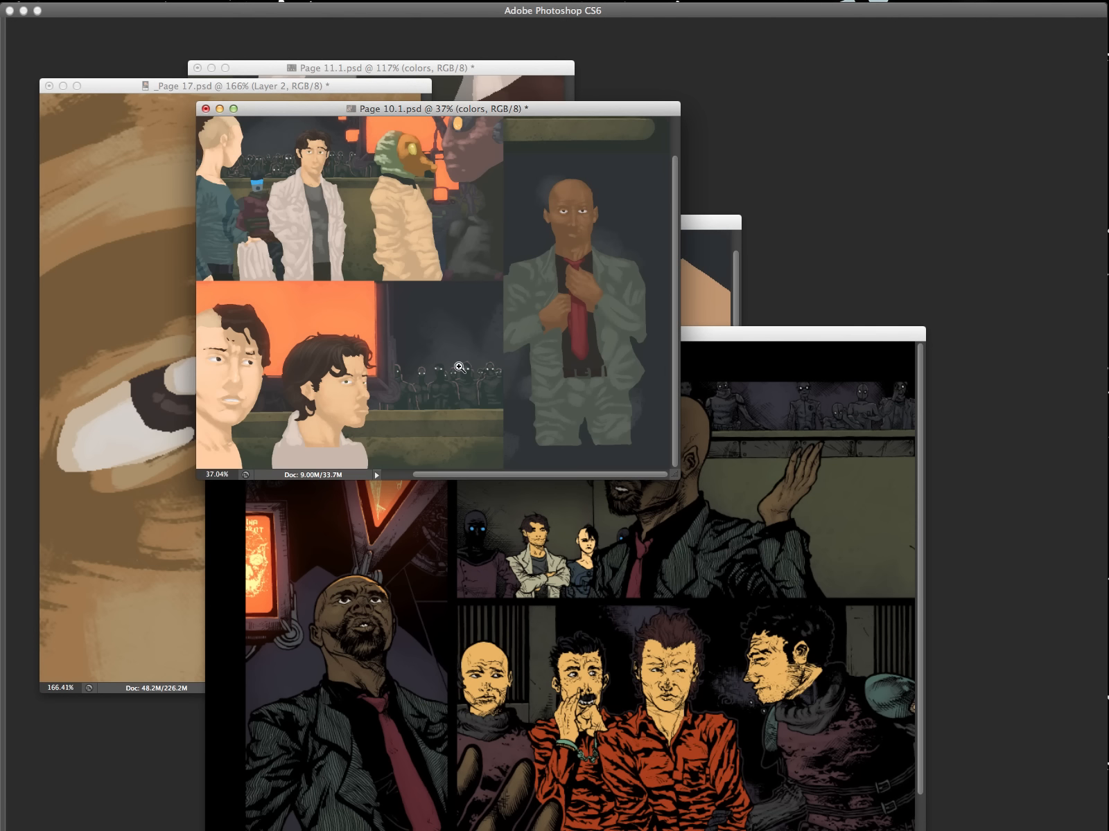
# - Switch to Page 11.1.psd and sample the bright orange from the man's jumpsuit collar
pyautogui.click(170, 210)
pyautogui.click(406, 74)
pyautogui.keyDown('super'); pyautogui.moveTo(462, 290); pyautogui.dragTo(444, 358); pyautogui.keyUp('super')
pyautogui.click(458, 464)
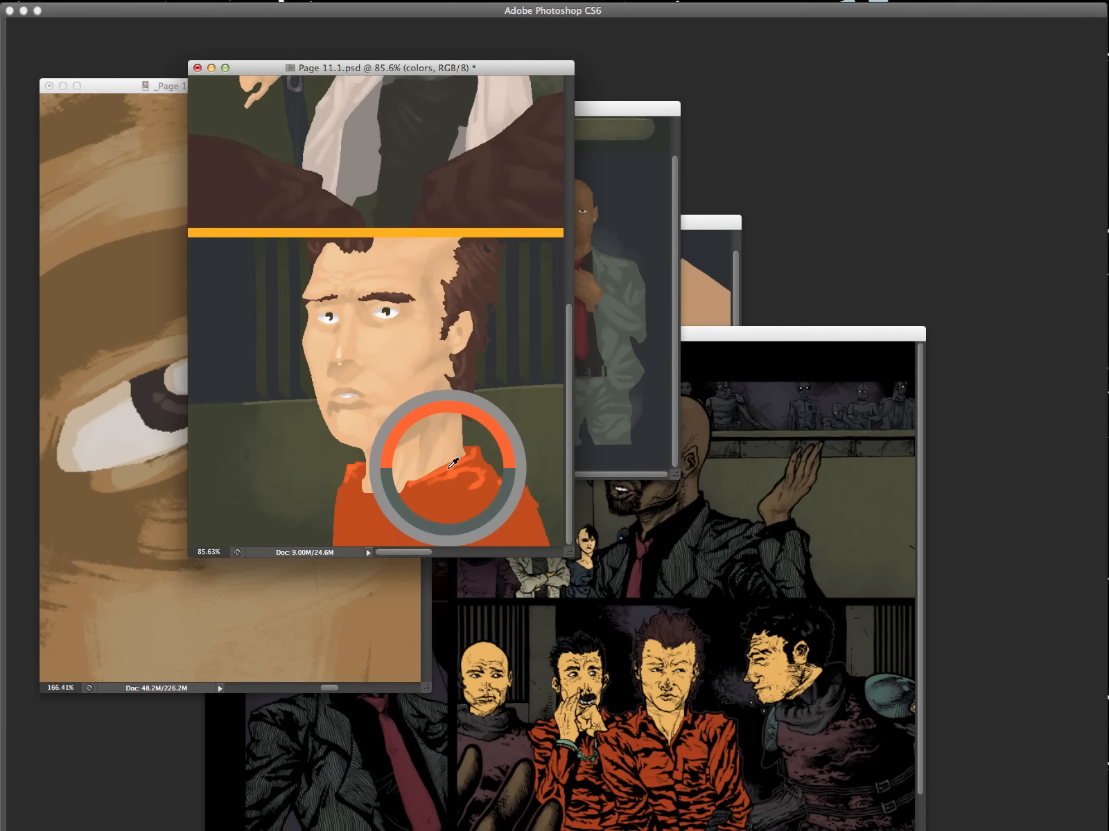
# - Return to Page 10.2.psd in full-screen view, undo the stroke on the flats layer, and activate the color layer
pyautogui.click(662, 606)
pyautogui.press('f')
pyautogui.moveTo(617, 421); pyautogui.dragTo(620, 342)
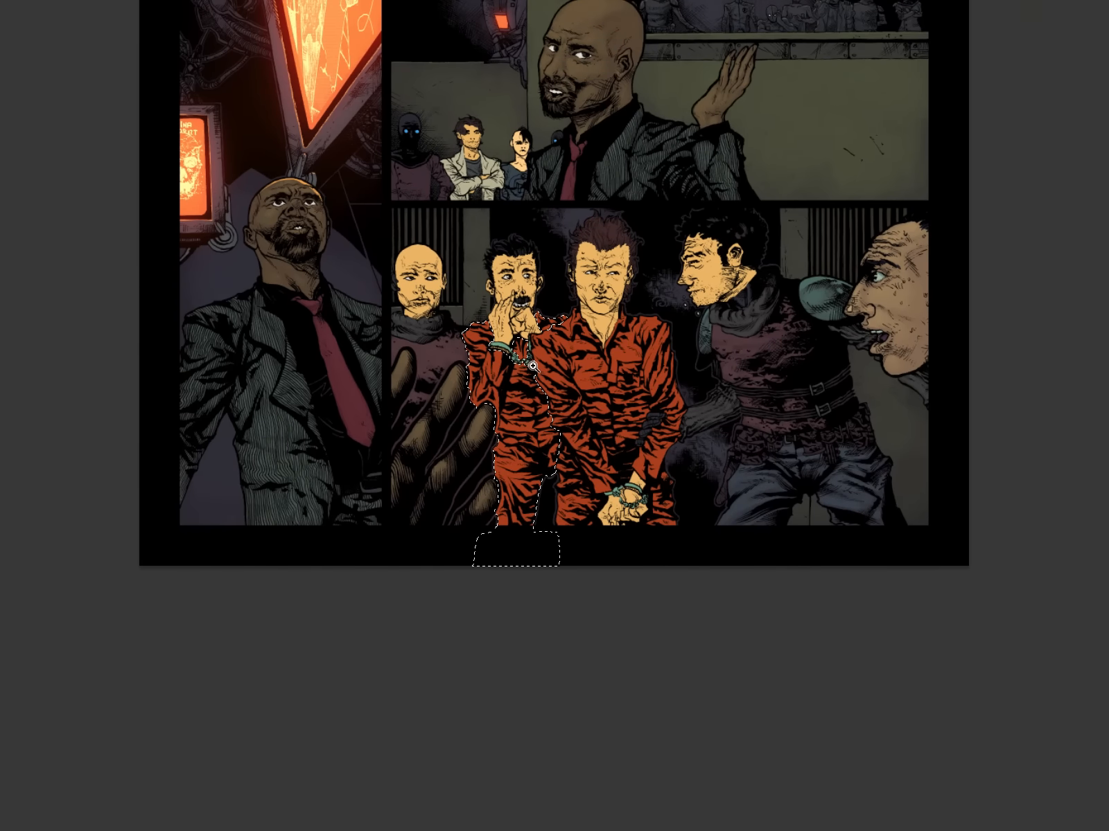
pyautogui.keyDown('super'); pyautogui.moveTo(536, 361); pyautogui.dragTo(579, 370); pyautogui.keyUp('super')
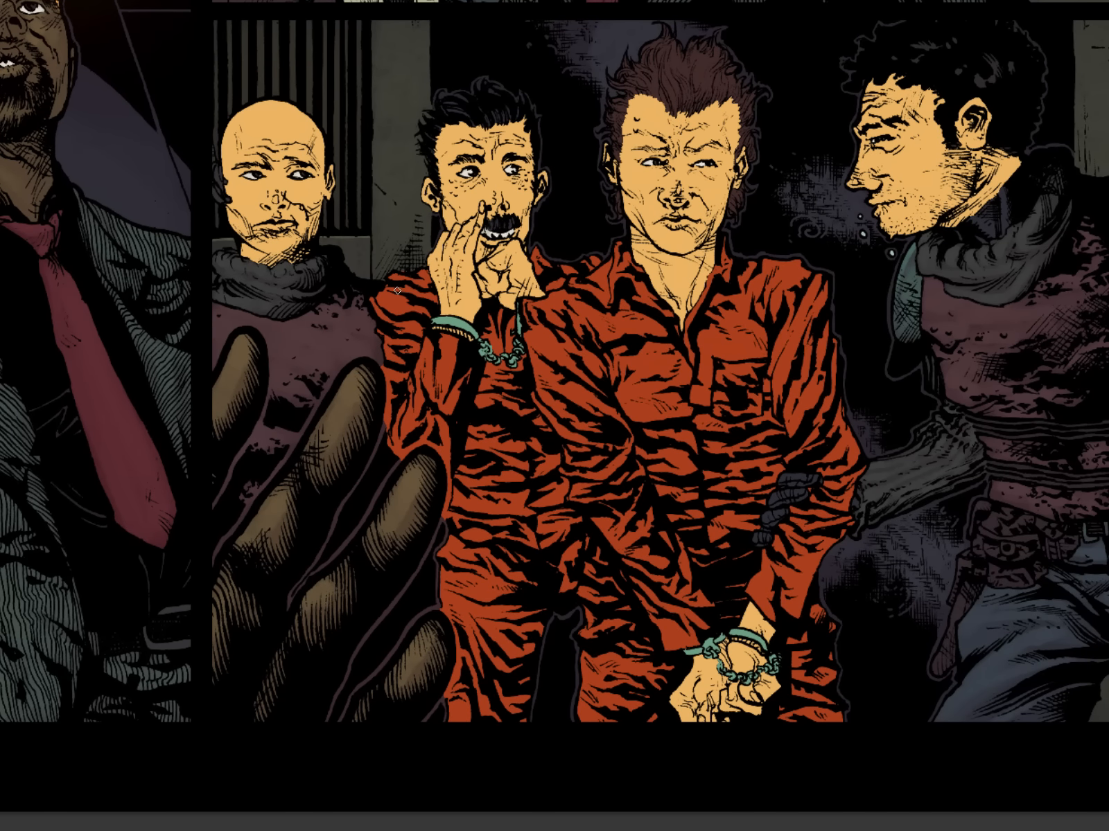
pyautogui.press('Tab')
pyautogui.press('super+z')
pyautogui.click(1010, 620)
# - Paint bright orange highlights on the shoulder and sleeve of the mustached prisoner's jumpsuit
pyautogui.press('Tab')
pyautogui.moveTo(597, 392); pyautogui.dragTo(676, 590)
pyautogui.keyDown('super'); pyautogui.moveTo(516, 471); pyautogui.dragTo(533, 489); pyautogui.keyUp('super')
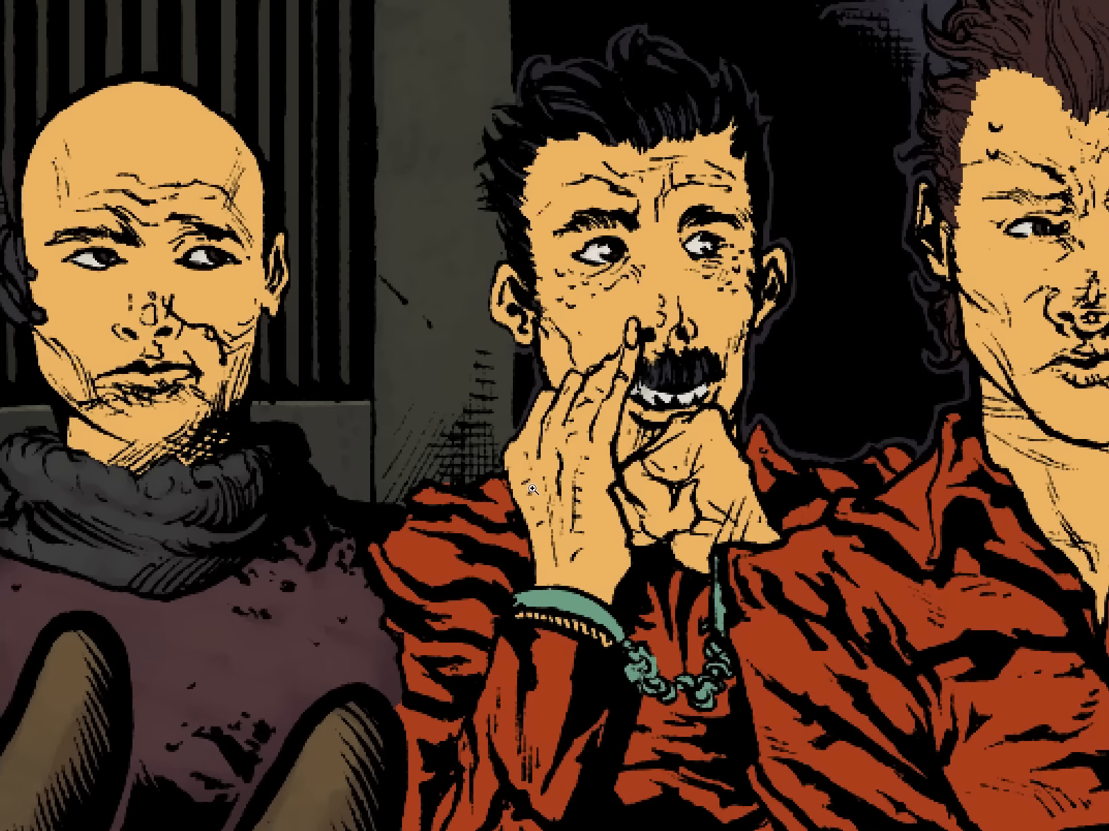
pyautogui.moveTo(426, 496); pyautogui.dragTo(506, 499)
pyautogui.moveTo(582, 491)
pyautogui.keyDown('super'); pyautogui.mouseDown()
pyautogui.moveTo(555, 589)
pyautogui.moveTo(611, 407)
pyautogui.mouseUp(); pyautogui.keyUp('super')
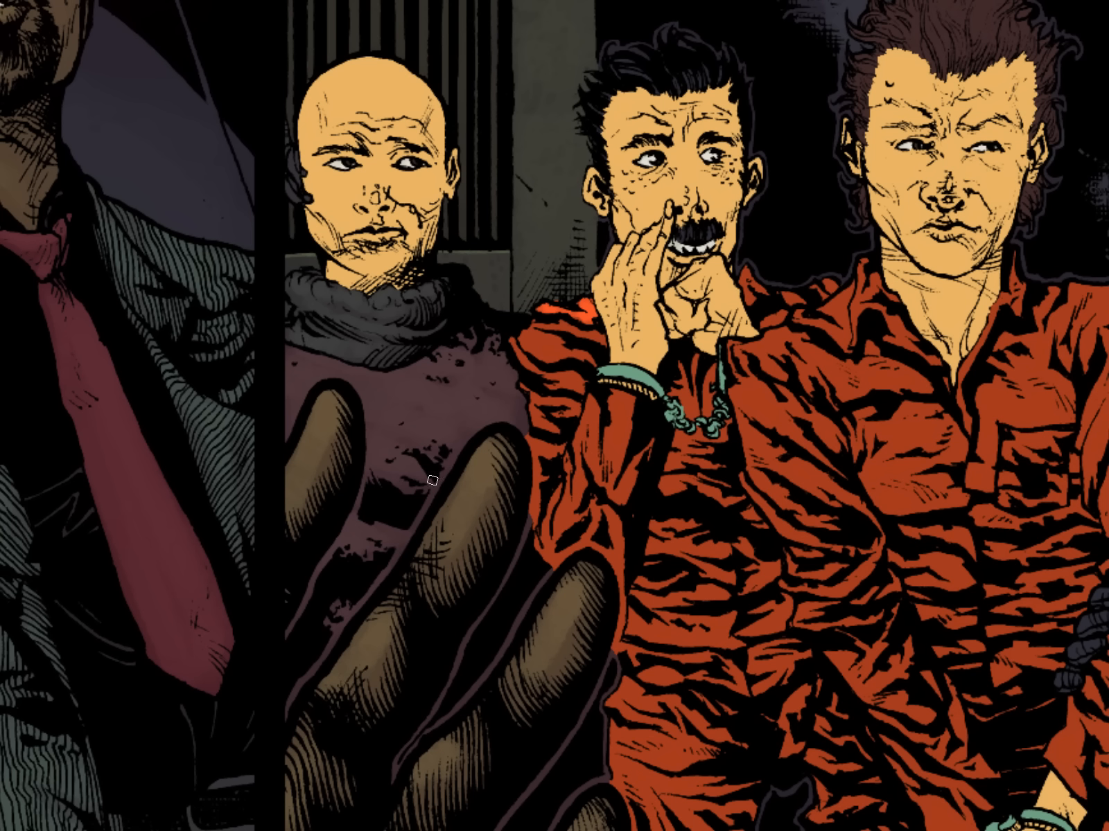
pyautogui.moveTo(534, 336)
pyautogui.mouseDown()
pyautogui.moveTo(565, 351)
pyautogui.moveTo(572, 330)
pyautogui.moveTo(607, 343)
pyautogui.moveTo(529, 351)
pyautogui.moveTo(580, 379)
pyautogui.moveTo(565, 405)
pyautogui.mouseUp()
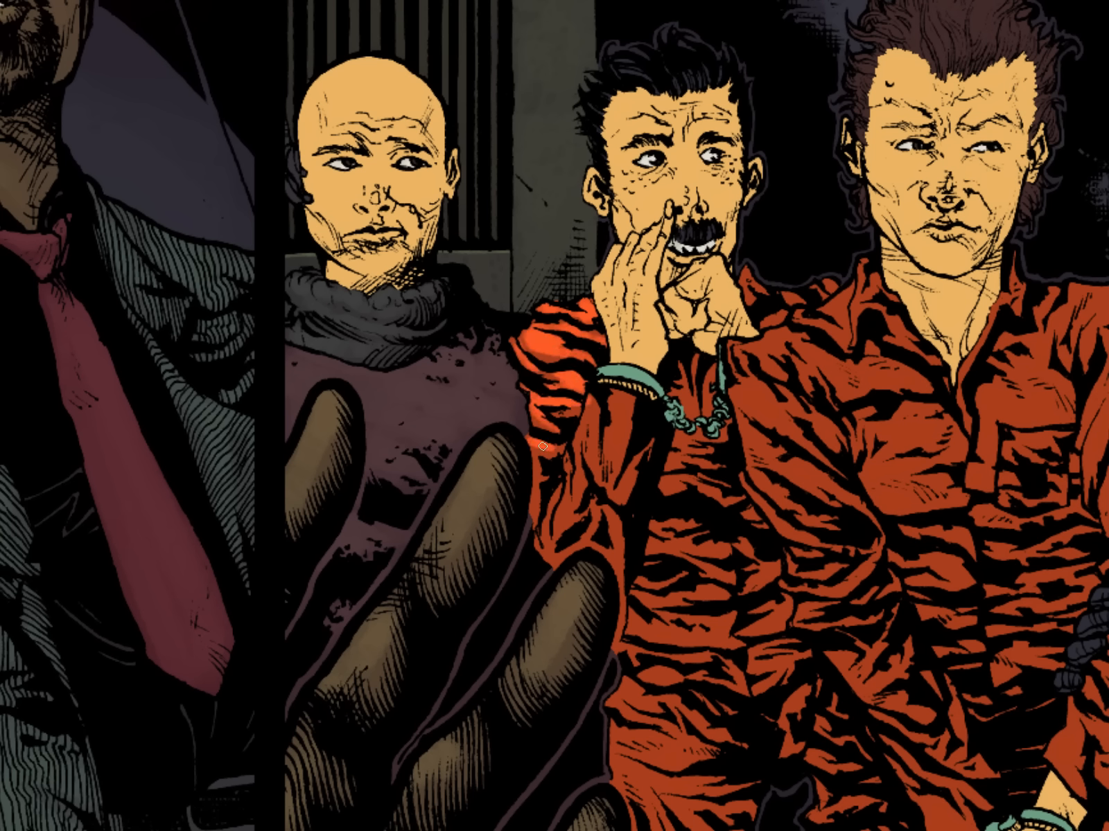
pyautogui.moveTo(562, 460)
pyautogui.mouseDown()
pyautogui.moveTo(585, 425)
pyautogui.moveTo(595, 453)
pyautogui.moveTo(616, 386)
pyautogui.moveTo(607, 510)
pyautogui.moveTo(633, 467)
pyautogui.moveTo(592, 490)
pyautogui.moveTo(579, 482)
pyautogui.moveTo(578, 505)
pyautogui.moveTo(568, 492)
pyautogui.moveTo(548, 531)
pyautogui.moveTo(549, 548)
pyautogui.moveTo(562, 543)
pyautogui.moveTo(602, 496)
pyautogui.moveTo(574, 548)
pyautogui.moveTo(611, 509)
pyautogui.moveTo(615, 594)
pyautogui.mouseUp()
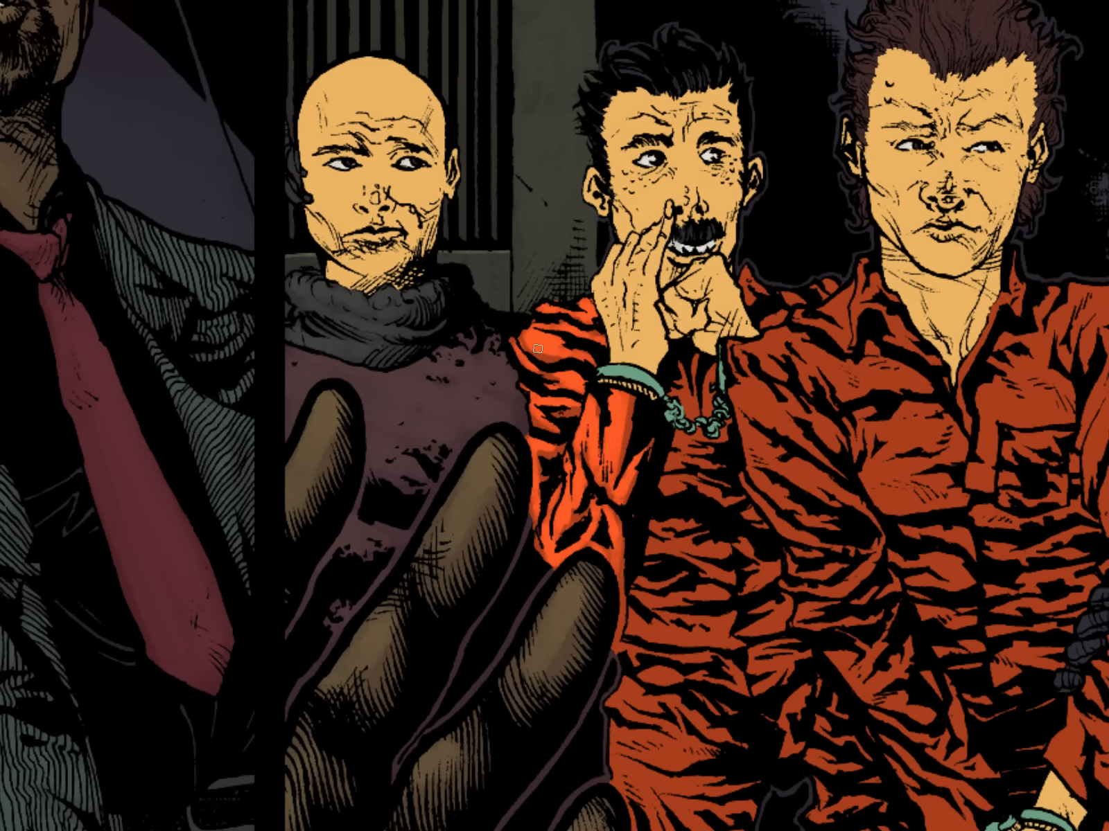
# - Undo the last brush stroke and repaint the bright orange highlight on the mustached prisoner's shoulder
pyautogui.press('Tab')
pyautogui.hotkey('ctrl', 'z')
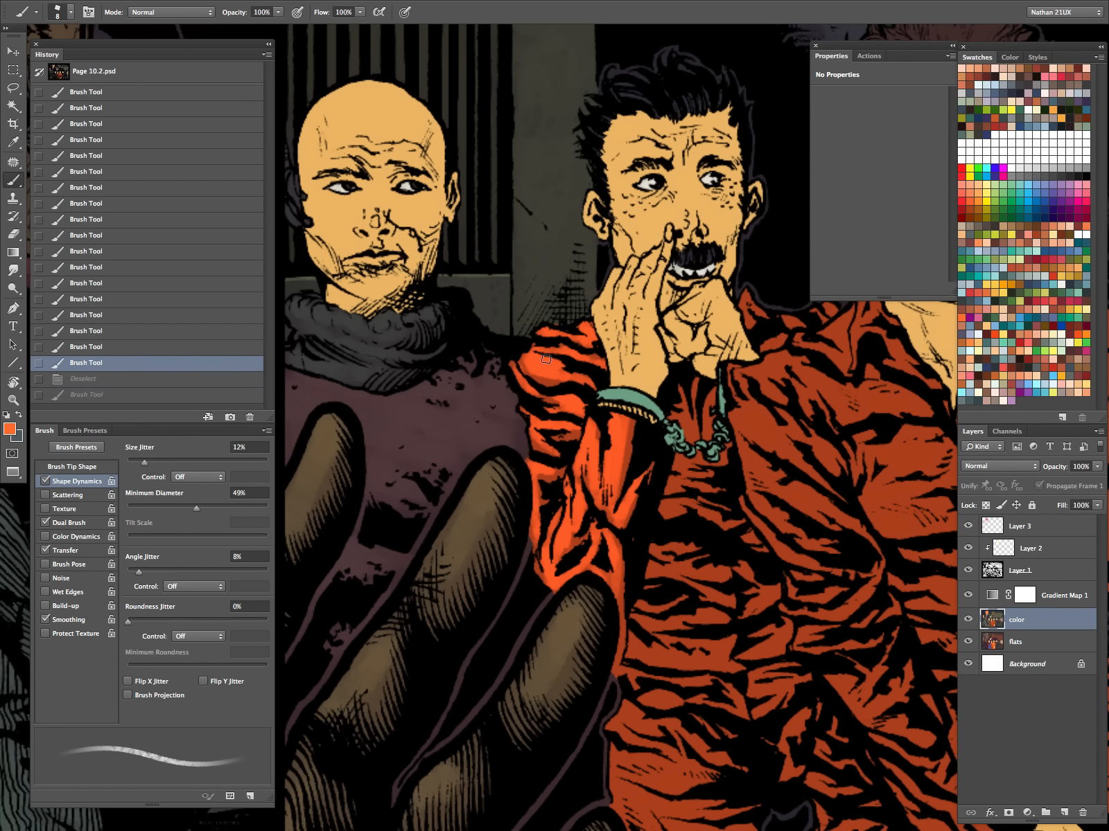
pyautogui.moveTo(539, 374); pyautogui.dragTo(548, 374)
pyautogui.moveTo(542, 376); pyautogui.dragTo(550, 376)
pyautogui.press('Tab')
# - Paint bright orange highlights on the chest and midsection folds of the mustached prisoner's jumpsuit
pyautogui.moveTo(784, 450)
pyautogui.mouseDown()
pyautogui.moveTo(742, 470)
pyautogui.moveTo(624, 479)
pyautogui.mouseUp()
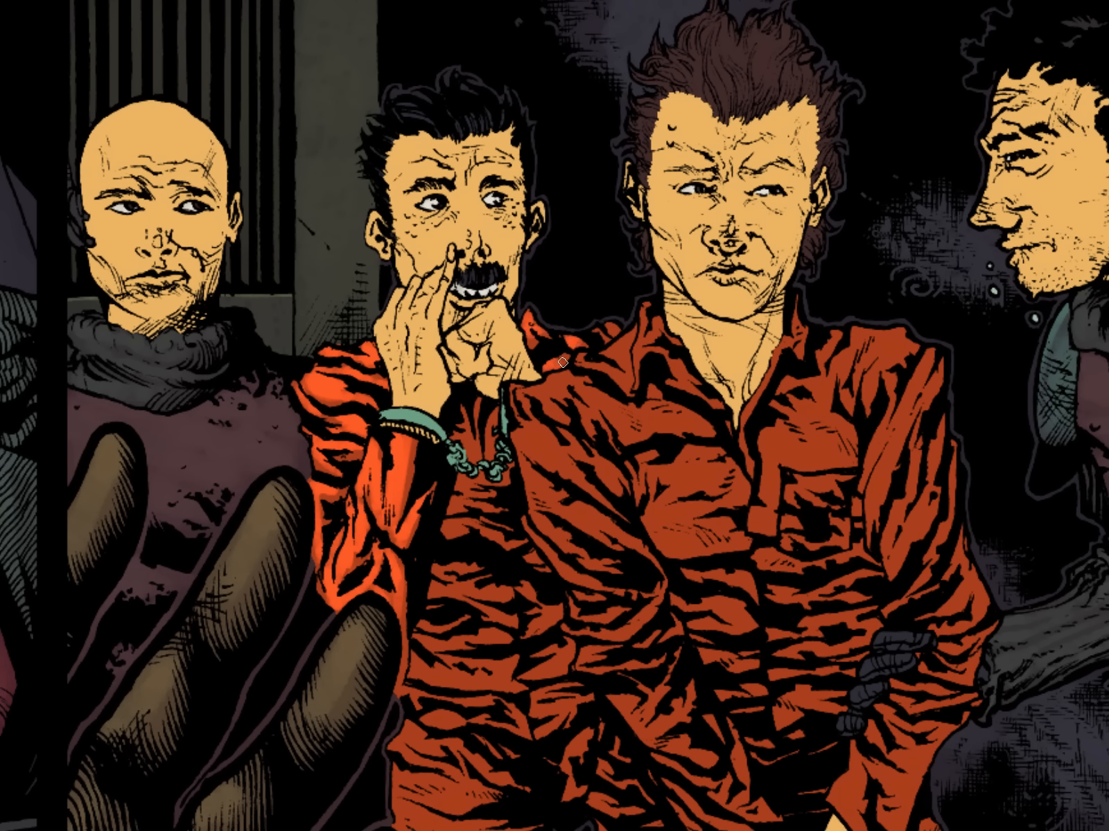
pyautogui.moveTo(476, 434)
pyautogui.mouseDown()
pyautogui.moveTo(487, 437)
pyautogui.moveTo(454, 518)
pyautogui.moveTo(492, 530)
pyautogui.mouseUp()
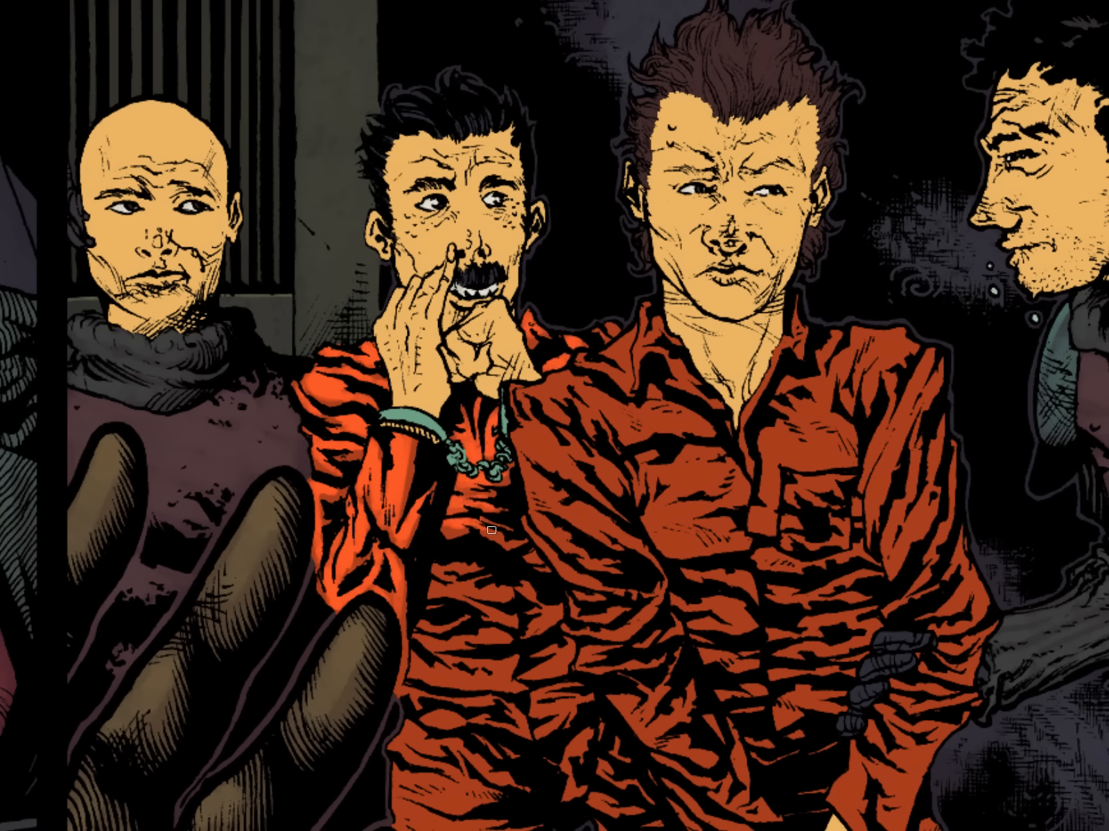
pyautogui.moveTo(610, 602); pyautogui.dragTo(742, 471)
pyautogui.moveTo(639, 505); pyautogui.dragTo(701, 498)
pyautogui.moveTo(623, 516)
pyautogui.mouseDown()
pyautogui.moveTo(683, 529)
pyautogui.moveTo(733, 509)
pyautogui.moveTo(729, 494)
pyautogui.moveTo(747, 512)
pyautogui.mouseUp()
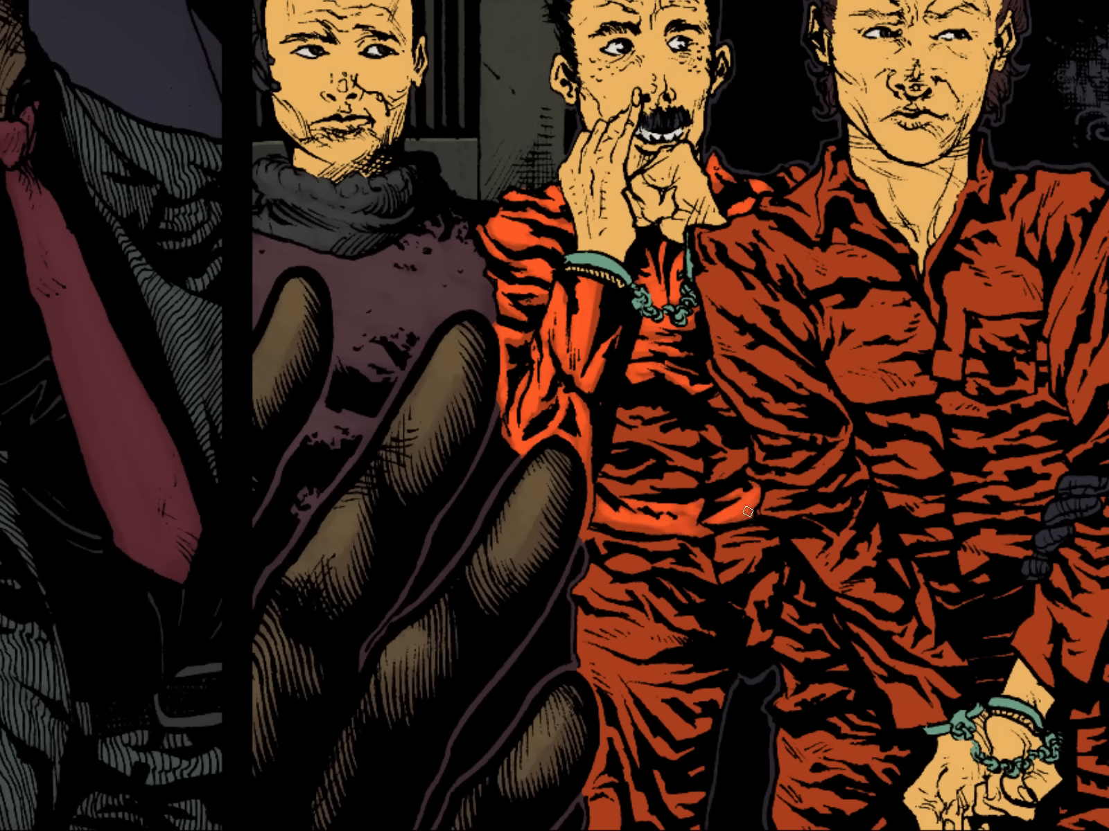
pyautogui.moveTo(735, 451)
pyautogui.mouseDown()
pyautogui.moveTo(683, 476)
pyautogui.moveTo(601, 484)
pyautogui.mouseUp()
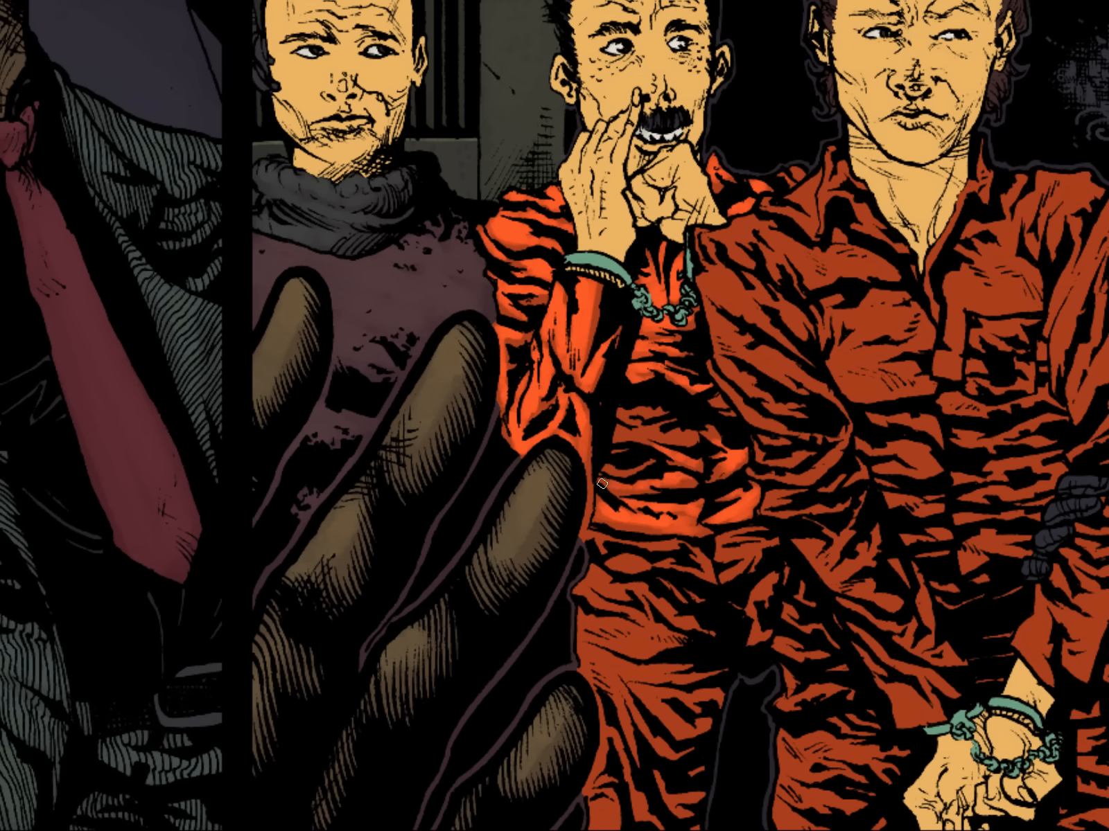
pyautogui.moveTo(637, 438); pyautogui.dragTo(703, 434)
pyautogui.moveTo(610, 413); pyautogui.dragTo(666, 411)
# - Paint bright orange highlights across the waist, hips and upper thigh of the mustached prisoner's jumpsuit
pyautogui.moveTo(848, 548)
pyautogui.mouseDown()
pyautogui.moveTo(859, 512)
pyautogui.moveTo(845, 402)
pyautogui.mouseUp()
pyautogui.moveTo(590, 387)
pyautogui.mouseDown()
pyautogui.moveTo(665, 396)
pyautogui.moveTo(685, 423)
pyautogui.mouseUp()
pyautogui.moveTo(755, 388)
pyautogui.mouseDown()
pyautogui.moveTo(719, 402)
pyautogui.moveTo(757, 409)
pyautogui.moveTo(722, 424)
pyautogui.mouseUp()
pyautogui.moveTo(580, 435)
pyautogui.mouseDown()
pyautogui.moveTo(605, 433)
pyautogui.moveTo(691, 480)
pyautogui.mouseUp()
pyautogui.moveTo(578, 444)
pyautogui.mouseDown()
pyautogui.moveTo(636, 471)
pyautogui.moveTo(626, 482)
pyautogui.moveTo(669, 492)
pyautogui.moveTo(632, 498)
pyautogui.moveTo(660, 497)
pyautogui.mouseUp()
pyautogui.moveTo(595, 496); pyautogui.dragTo(651, 505)
pyautogui.moveTo(773, 433)
pyautogui.mouseDown()
pyautogui.moveTo(756, 451)
pyautogui.moveTo(758, 491)
pyautogui.mouseUp()
# - Extend the bright orange highlights down the trouser leg folds of the mustached prisoner's jumpsuit
pyautogui.moveTo(605, 514); pyautogui.dragTo(695, 523)
pyautogui.moveTo(693, 529)
pyautogui.mouseDown()
pyautogui.moveTo(629, 532)
pyautogui.moveTo(647, 586)
pyautogui.mouseUp()
pyautogui.moveTo(601, 524)
pyautogui.mouseDown()
pyautogui.moveTo(628, 581)
pyautogui.moveTo(645, 673)
pyautogui.mouseUp()
pyautogui.moveTo(600, 581); pyautogui.dragTo(593, 640)
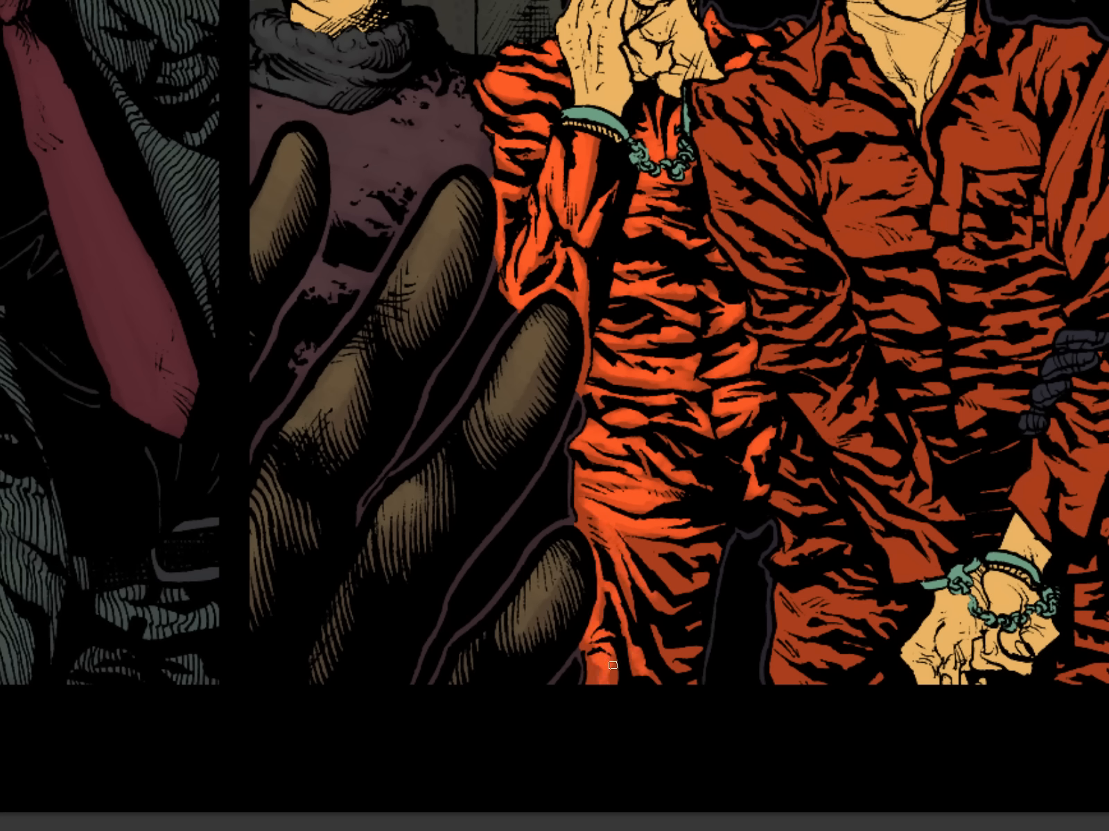
pyautogui.moveTo(643, 542)
pyautogui.mouseDown()
pyautogui.moveTo(719, 552)
pyautogui.moveTo(678, 575)
pyautogui.moveTo(689, 591)
pyautogui.moveTo(655, 625)
pyautogui.moveTo(682, 648)
pyautogui.mouseUp()
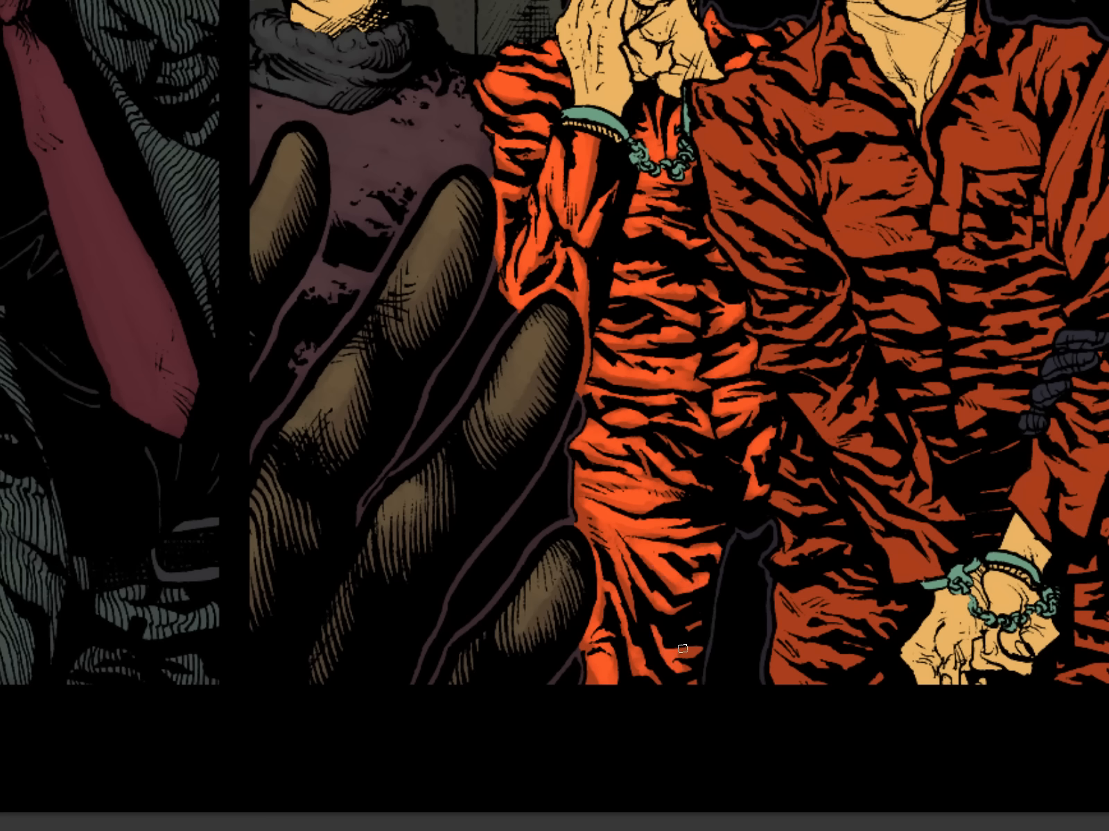
pyautogui.moveTo(616, 543); pyautogui.dragTo(634, 612)
pyautogui.moveTo(591, 518); pyautogui.dragTo(596, 532)
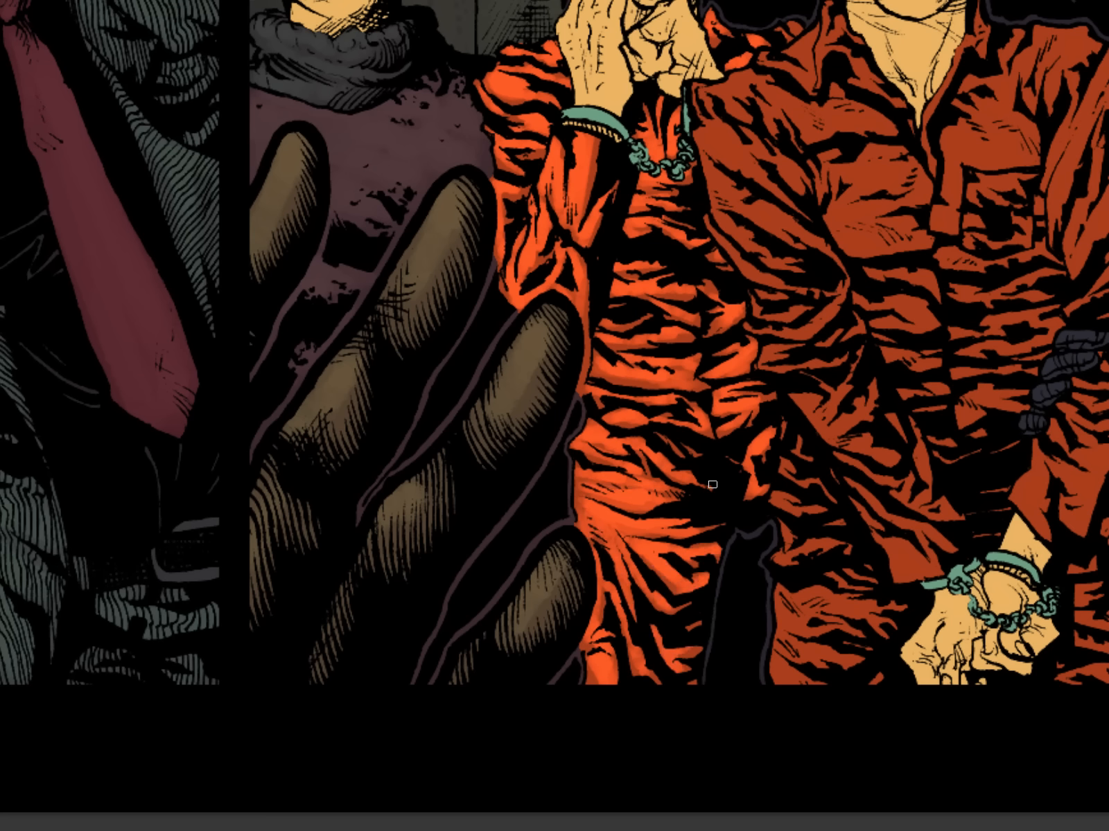
pyautogui.moveTo(770, 314); pyautogui.dragTo(658, 469)
# - Replace the current selection with the mustached prisoner's jumpsuit from the flats layer using the Magic Wand, and activate the color layer
pyautogui.press('z')
pyautogui.moveTo(742, 530); pyautogui.dragTo(686, 532)
pyautogui.press('Tab')
pyautogui.press('super+d')
pyautogui.click(1020, 647)
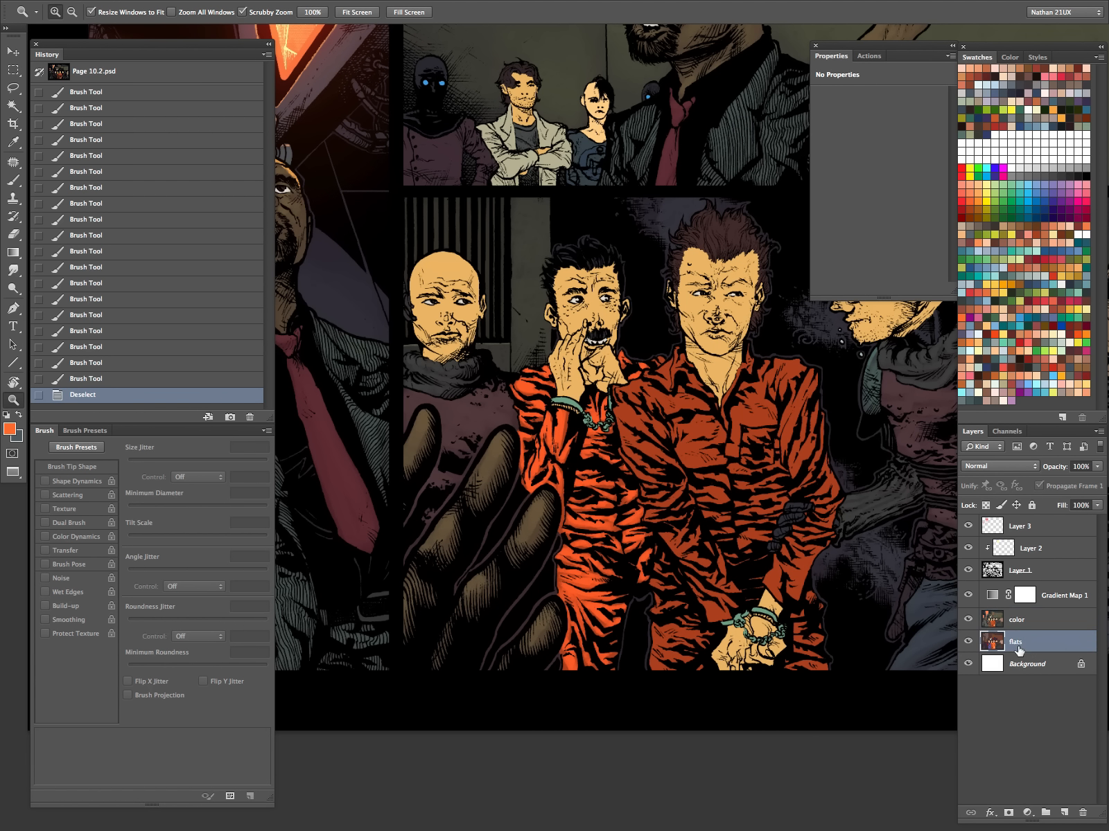
pyautogui.press('w')
pyautogui.click(643, 567)
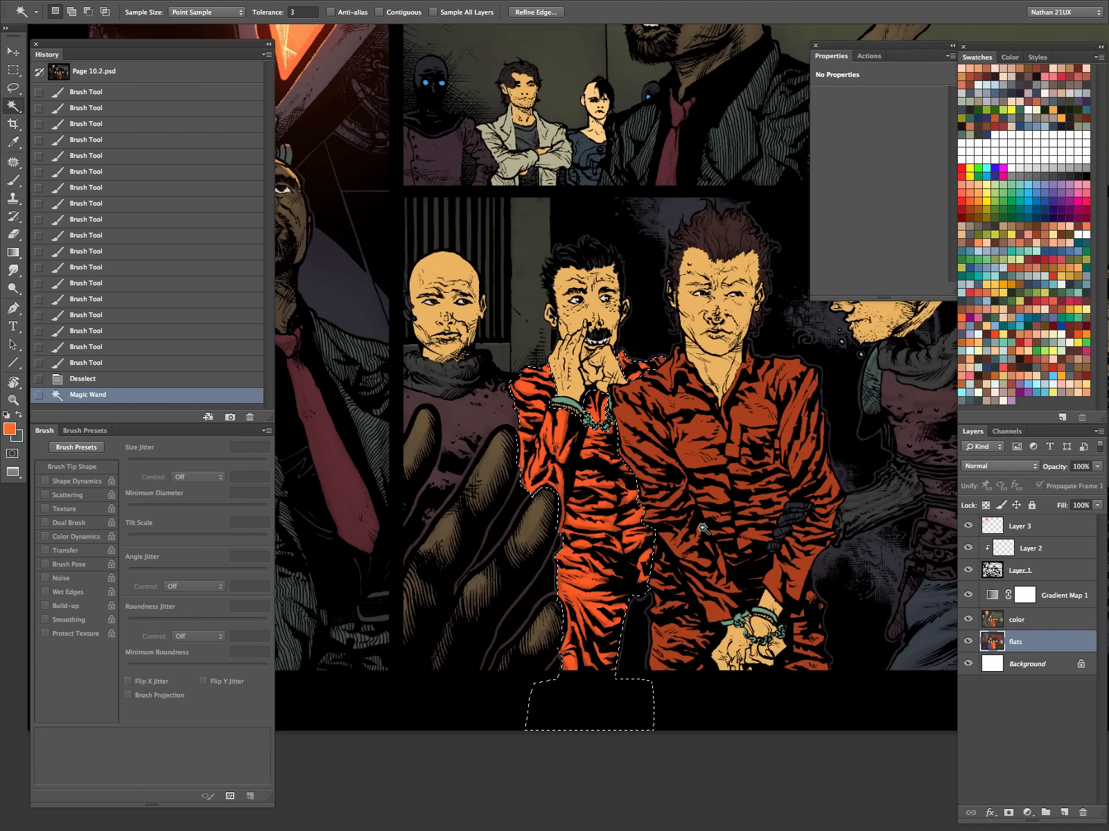
pyautogui.click(1036, 623)
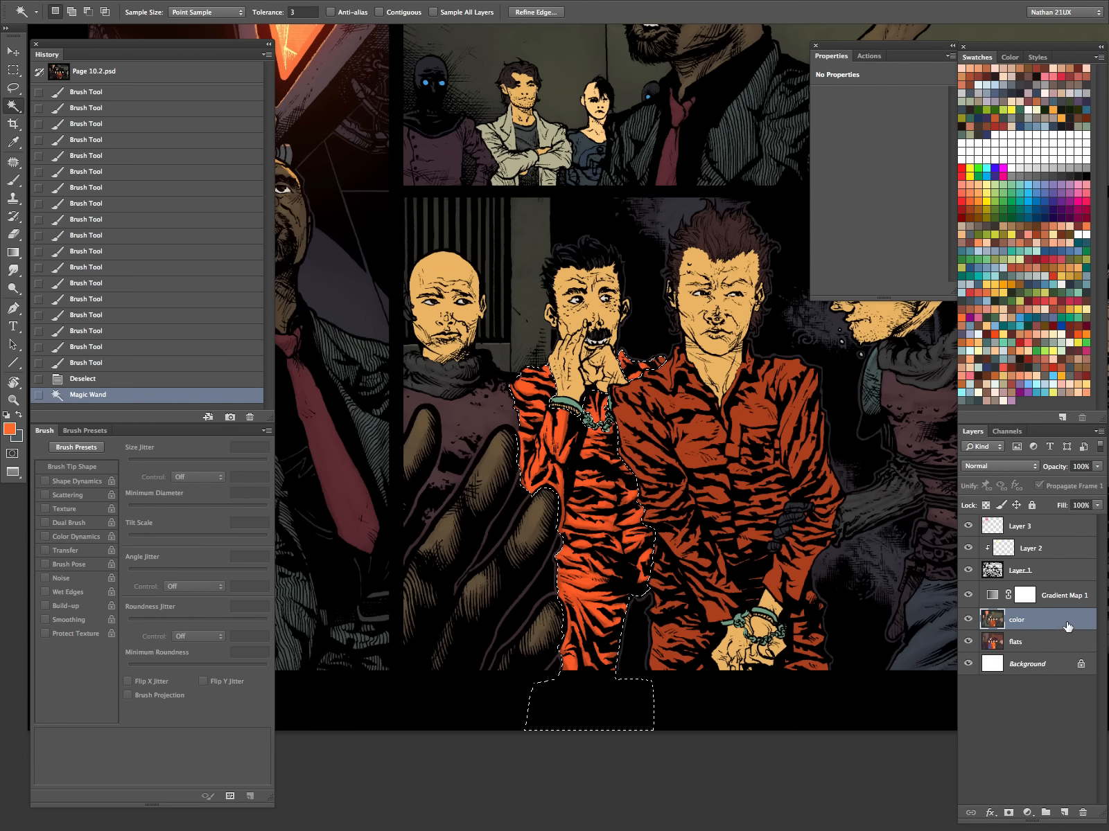
# - Apply Hue/Saturation to the selected jumpsuit with saturation -8 and lightness -12
pyautogui.hotkey('ctrl', 'u')
pyautogui.moveTo(886, 223); pyautogui.dragTo(882, 187)
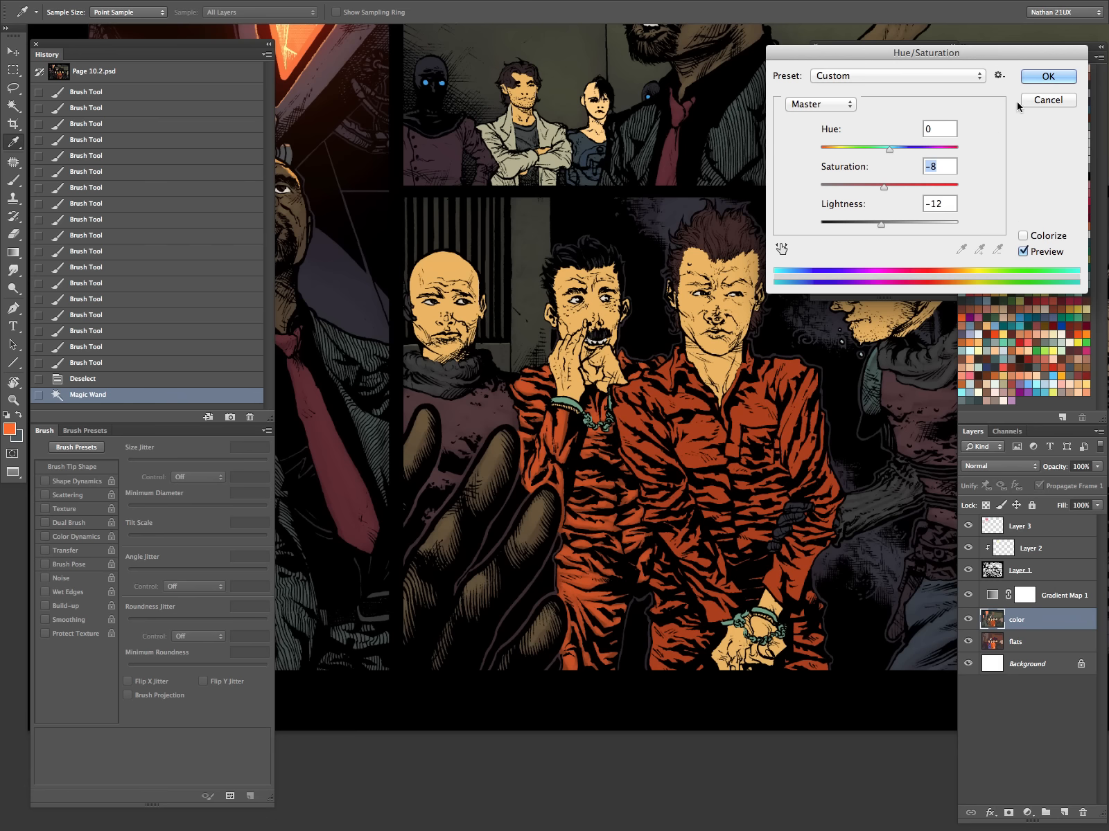
pyautogui.click(1048, 76)
# - Select the spiky-haired prisoner's jumpsuit from the flats layer with the Magic Wand, and make the color layer active
pyautogui.press('w')
pyautogui.hotkey('ctrl', 'd')
pyautogui.click(756, 485)
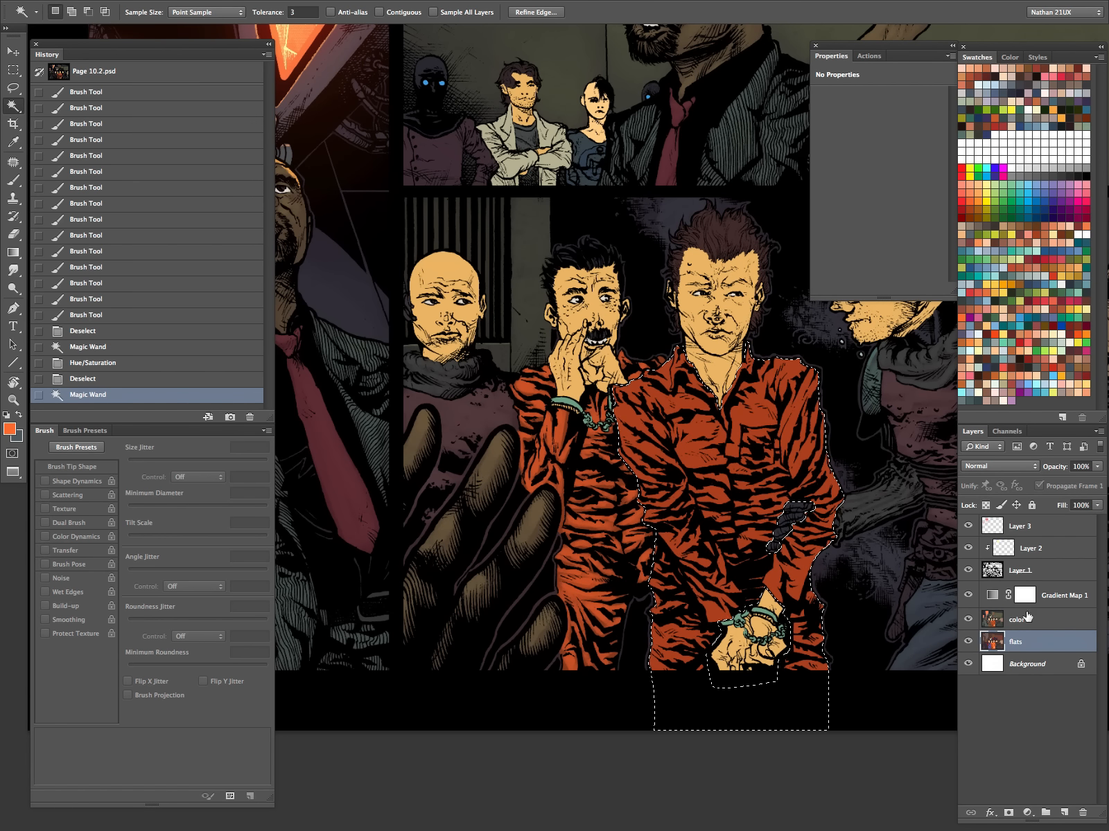
pyautogui.press('z')
pyautogui.click(768, 488)
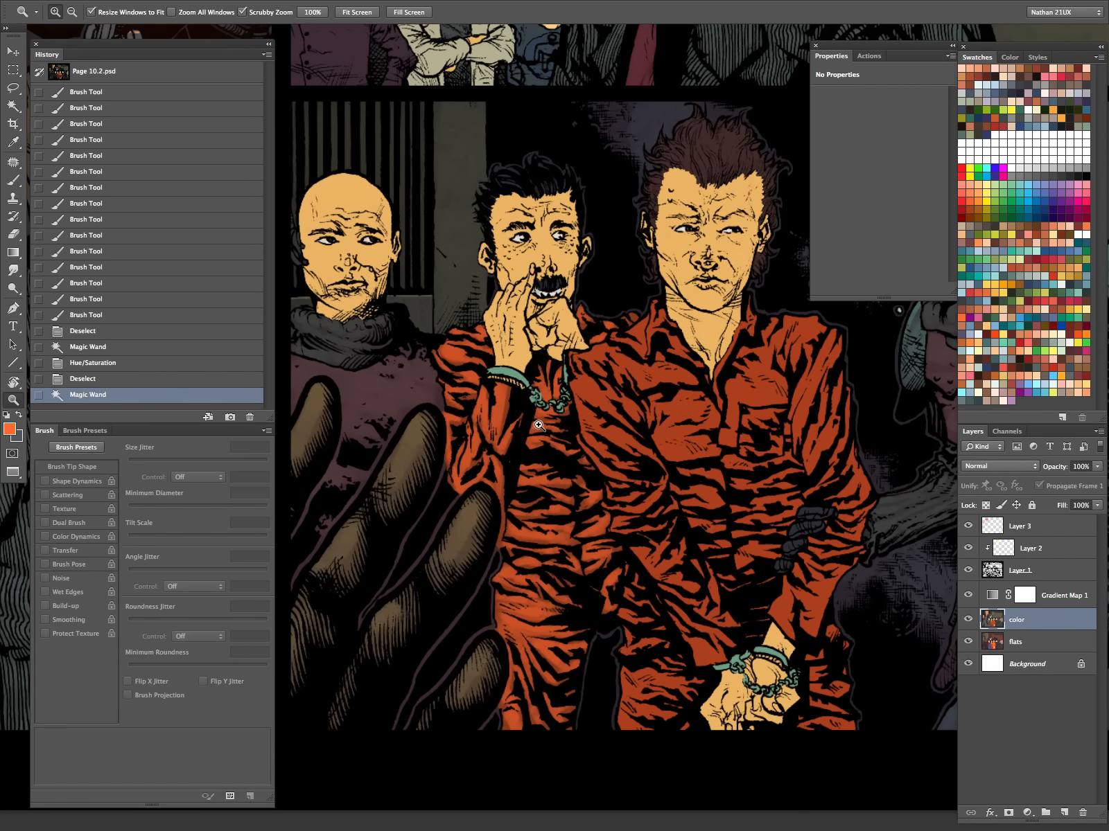
# - Adjust the brush size and paint bright orange highlights on the collar of the spiky-haired prisoner's jumpsuit
pyautogui.press('b')
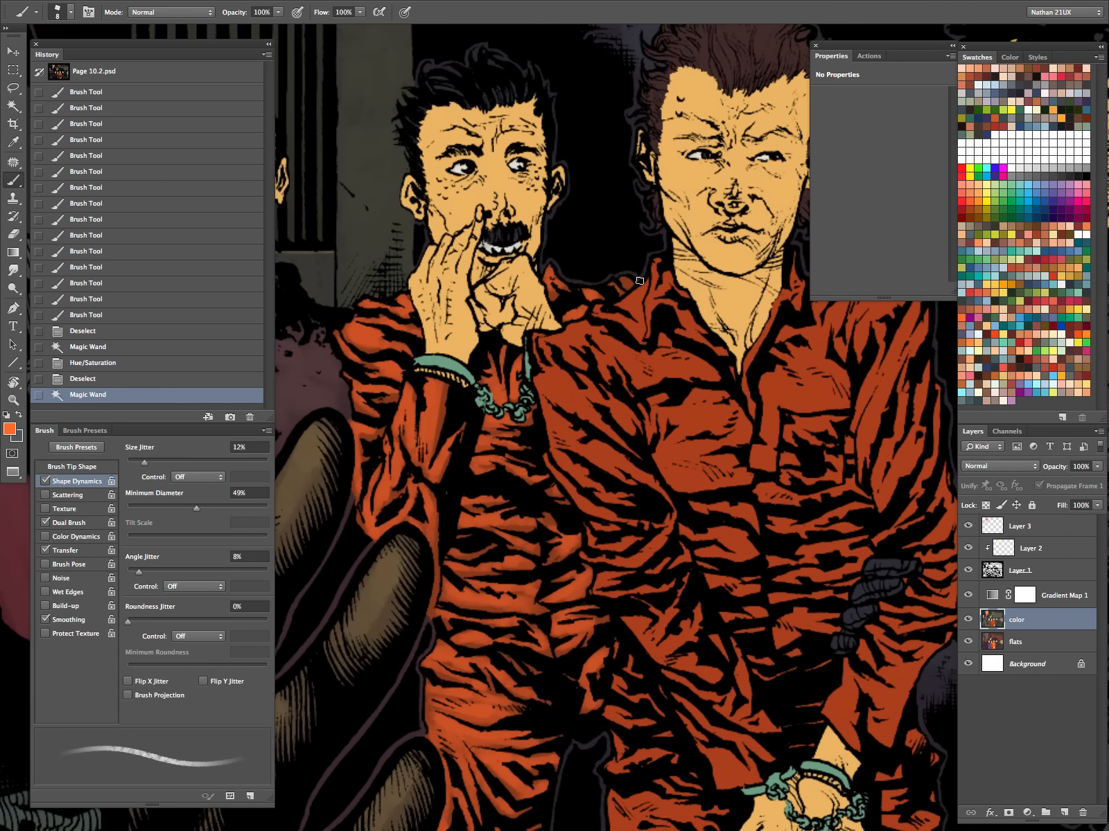
pyautogui.press('[')
pyautogui.press('[')
pyautogui.moveTo(654, 300)
pyautogui.mouseDown()
pyautogui.moveTo(660, 292)
pyautogui.moveTo(688, 316)
pyautogui.mouseUp()
pyautogui.press(']')
pyautogui.moveTo(682, 311); pyautogui.dragTo(720, 352)
pyautogui.moveTo(752, 411)
pyautogui.mouseDown()
pyautogui.moveTo(755, 344)
pyautogui.moveTo(783, 291)
pyautogui.mouseUp()
# - In the panel-free view, paint bright orange highlights on the shoulders and upper chest of the spiky-haired prisoner's jumpsuit
pyautogui.press('Tab')
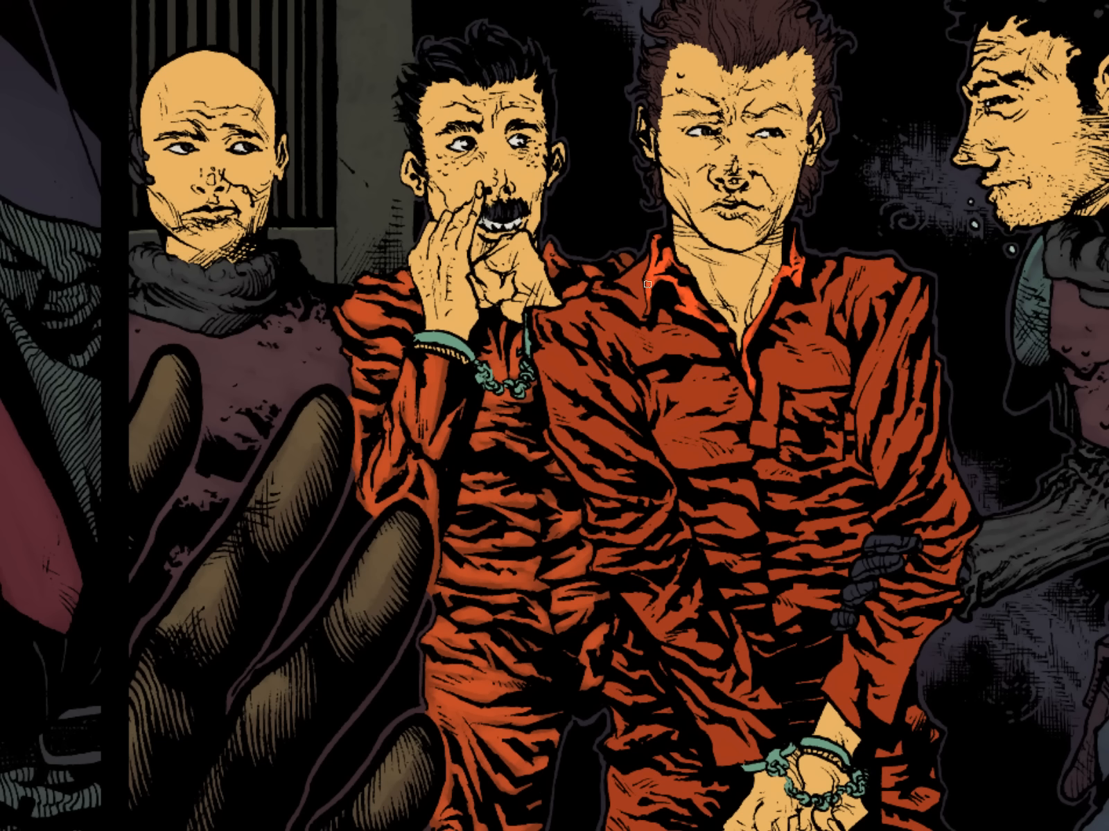
pyautogui.moveTo(596, 290)
pyautogui.mouseDown()
pyautogui.moveTo(631, 300)
pyautogui.moveTo(626, 282)
pyautogui.moveTo(638, 295)
pyautogui.moveTo(645, 274)
pyautogui.moveTo(600, 311)
pyautogui.moveTo(559, 319)
pyautogui.moveTo(577, 338)
pyautogui.moveTo(579, 305)
pyautogui.moveTo(630, 353)
pyautogui.moveTo(618, 315)
pyautogui.moveTo(631, 343)
pyautogui.moveTo(659, 349)
pyautogui.moveTo(665, 329)
pyautogui.moveTo(695, 341)
pyautogui.mouseUp()
pyautogui.moveTo(792, 314)
pyautogui.mouseDown()
pyautogui.moveTo(816, 291)
pyautogui.moveTo(821, 320)
pyautogui.moveTo(835, 264)
pyautogui.moveTo(847, 275)
pyautogui.moveTo(840, 325)
pyautogui.moveTo(871, 273)
pyautogui.moveTo(880, 291)
pyautogui.moveTo(859, 317)
pyautogui.mouseUp()
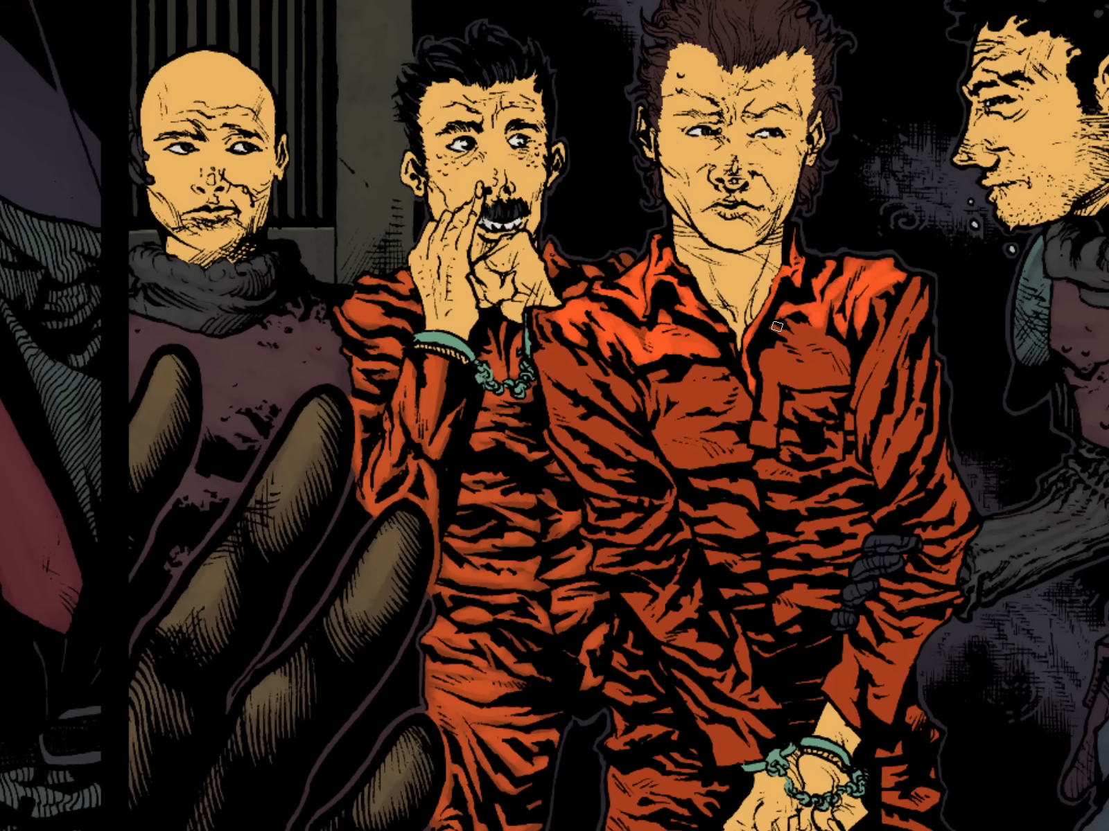